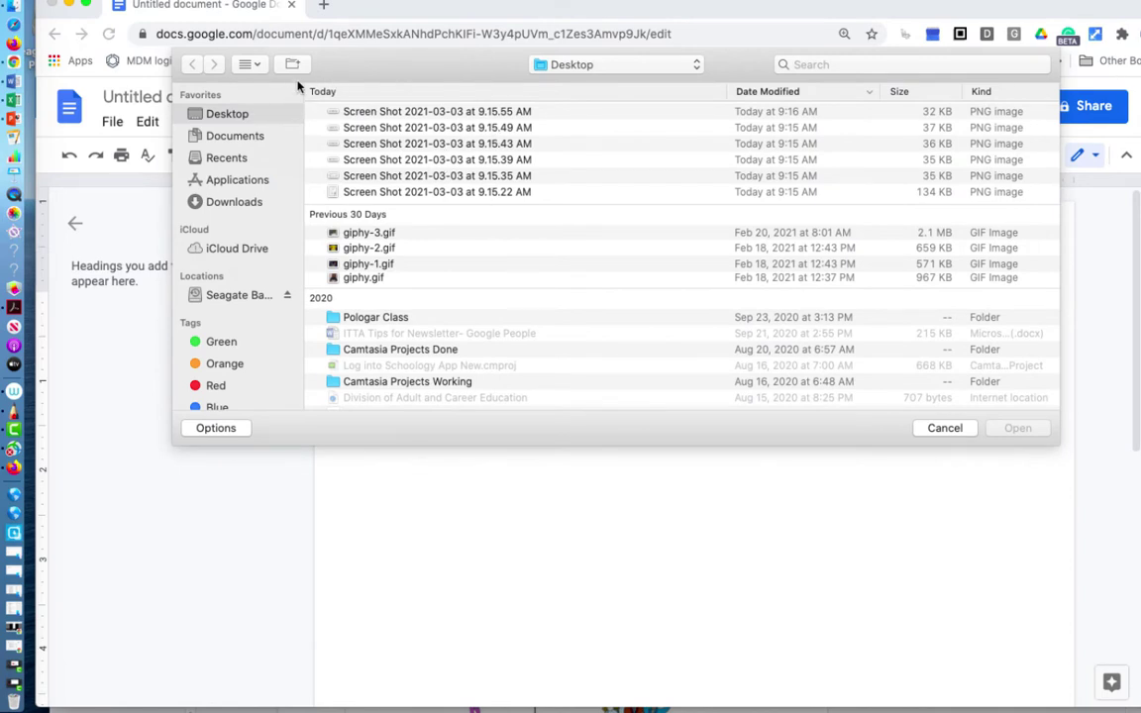
Step: Show the Desktop files as thumbnails and insert the pronoun chart image Screen Shot 2021-03-03 at 9.15.22 AM into the document
{"action": "left_click", "coordinate": [250, 65]}
{"action": "left_click", "coordinate": [263, 126]}
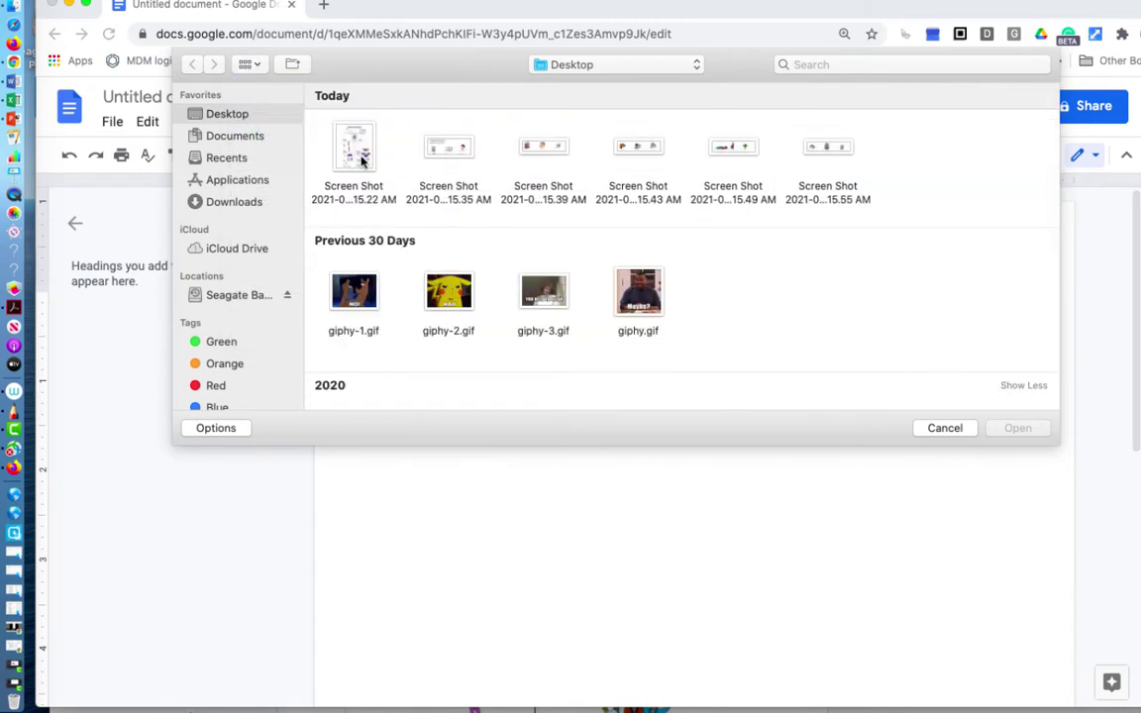
{"action": "left_click", "coordinate": [318, 143]}
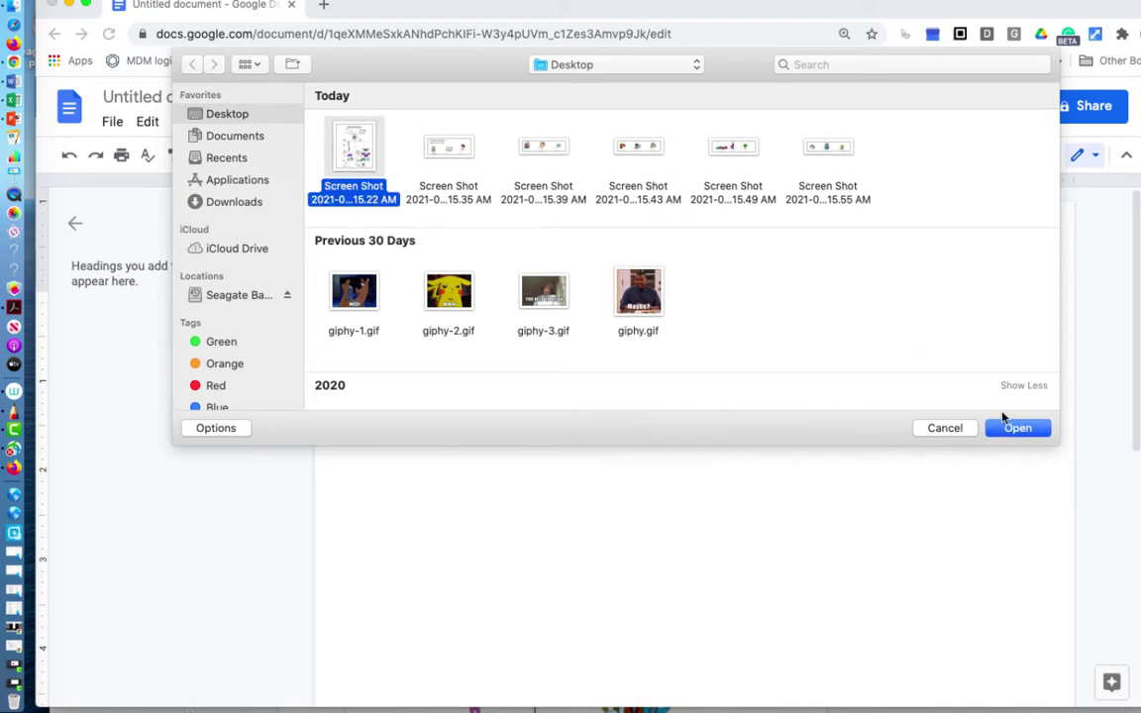
{"action": "left_click", "coordinate": [1014, 428]}
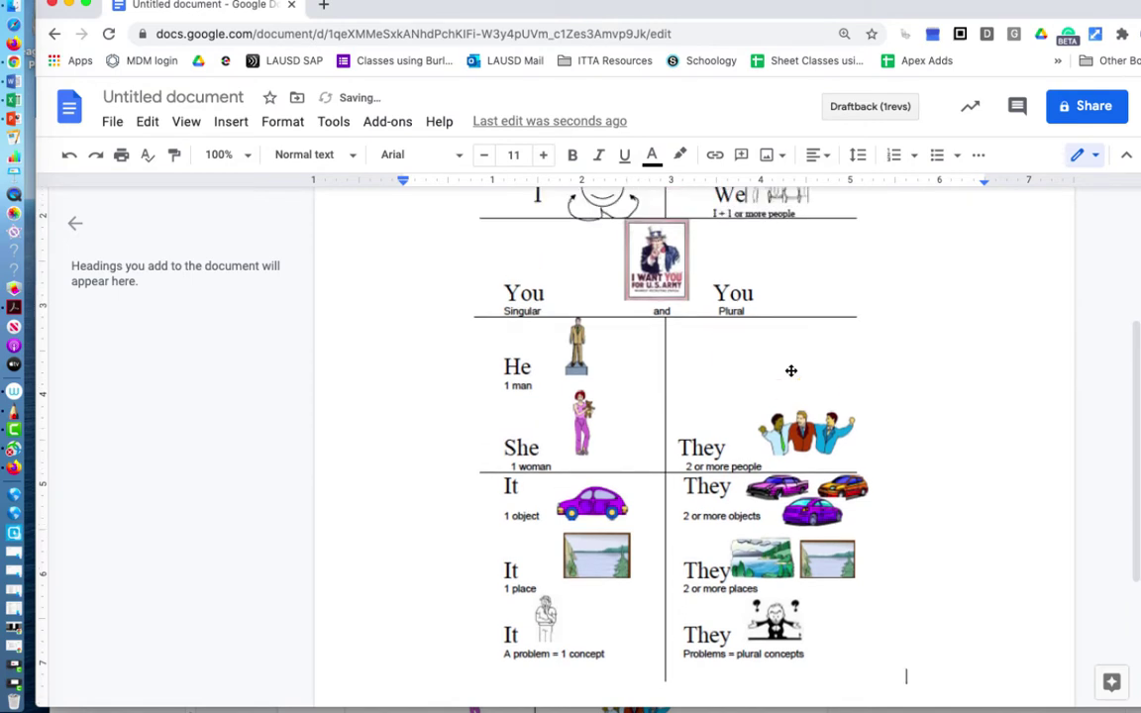
Step: Correct the misspelled word in the instruction line above the chart to "exercises"
{"action": "scroll", "coordinate": [790, 371], "scroll_direction": "up", "scroll_amount": 5}
{"action": "left_click", "coordinate": [730, 306]}
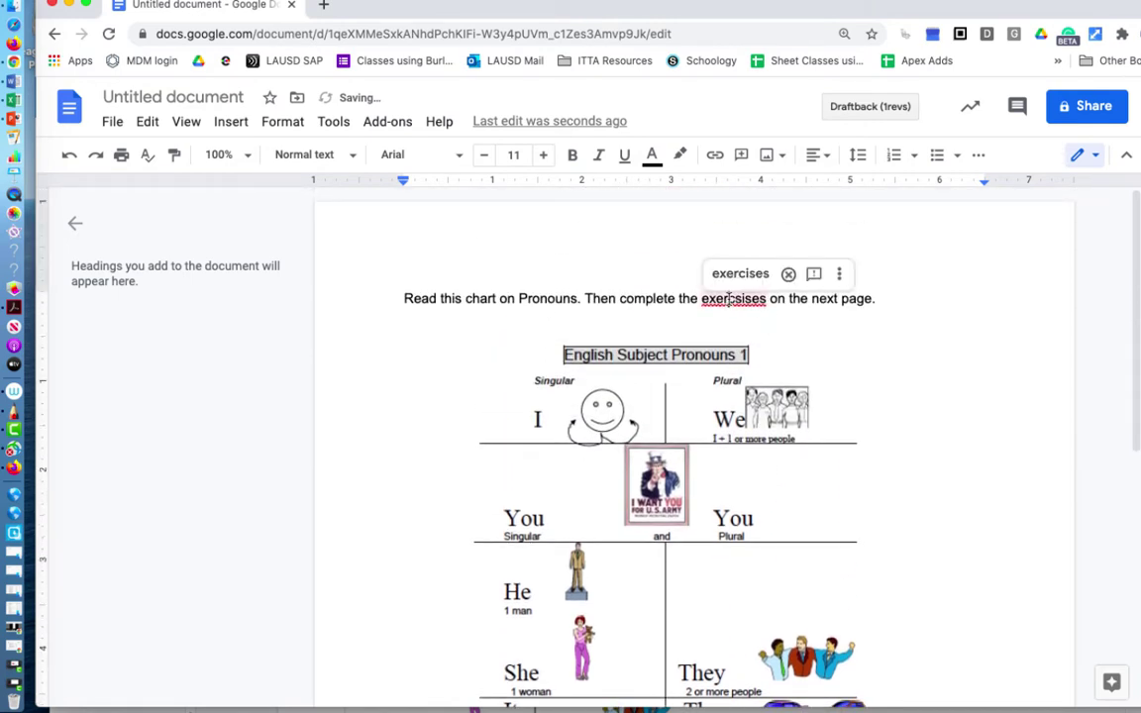
{"action": "left_click", "coordinate": [735, 273]}
Step: Select the pronoun chart image and add a solid black border around it
{"action": "scroll", "coordinate": [871, 416], "scroll_direction": "down", "scroll_amount": 2}
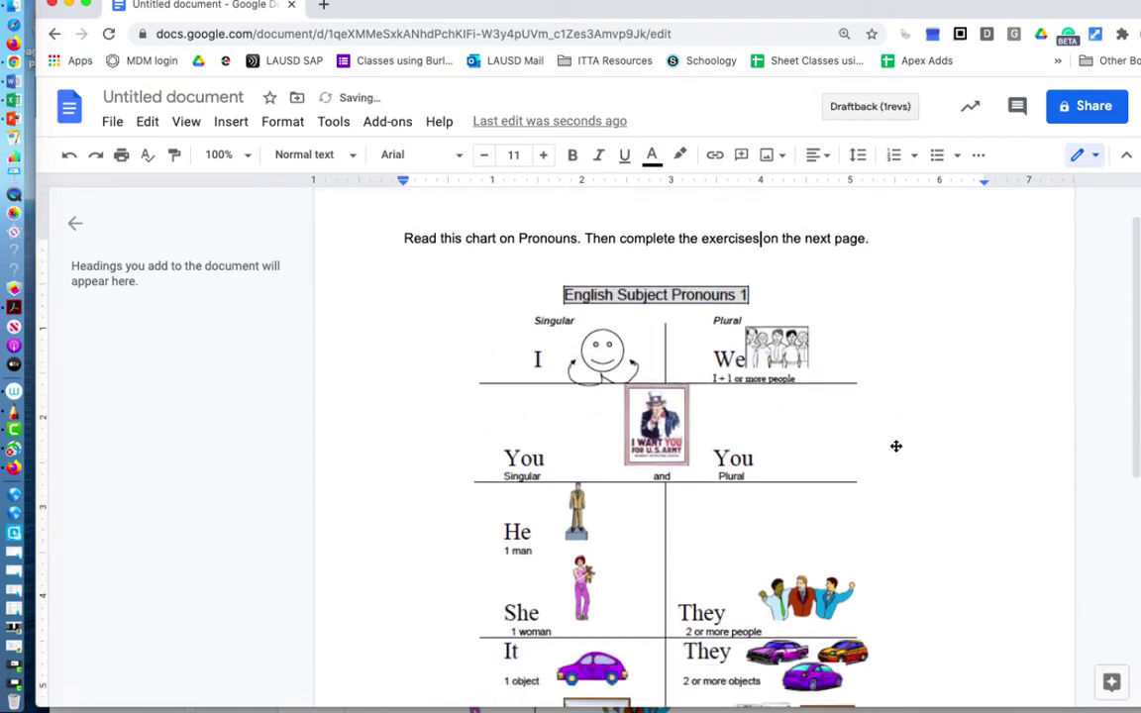
{"action": "scroll", "coordinate": [899, 386], "scroll_direction": "up", "scroll_amount": 1}
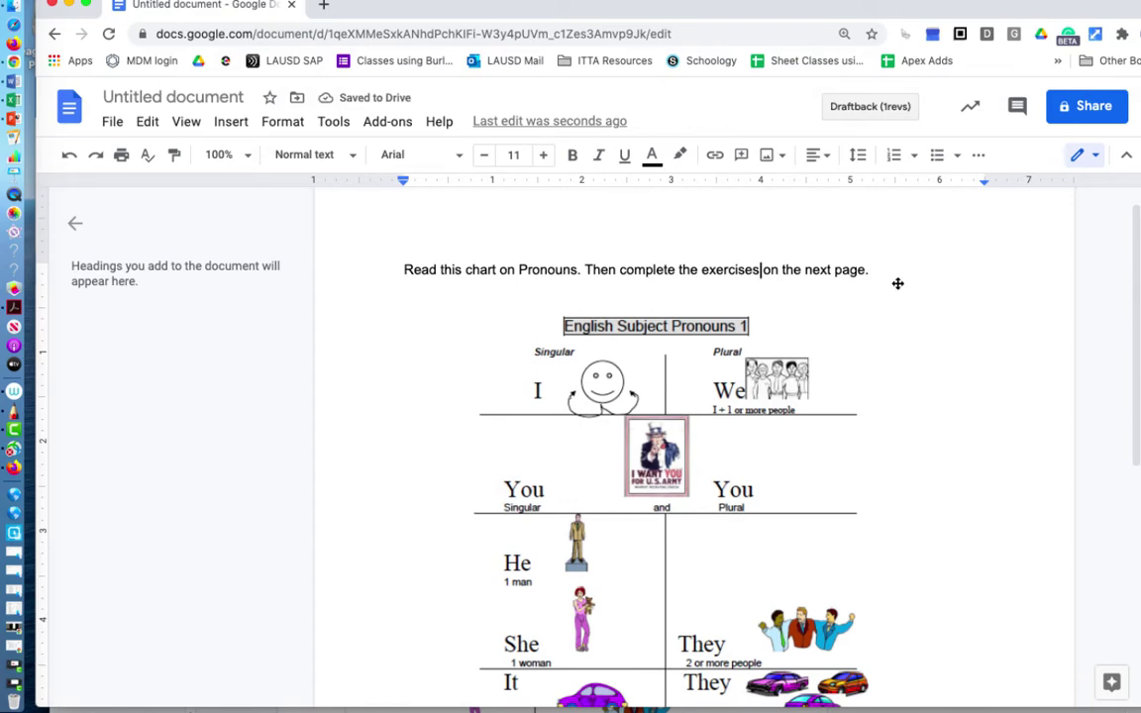
{"action": "scroll", "coordinate": [891, 369], "scroll_direction": "down", "scroll_amount": 8}
{"action": "scroll", "coordinate": [895, 369], "scroll_direction": "up", "scroll_amount": 4}
{"action": "scroll", "coordinate": [894, 370], "scroll_direction": "up", "scroll_amount": 3}
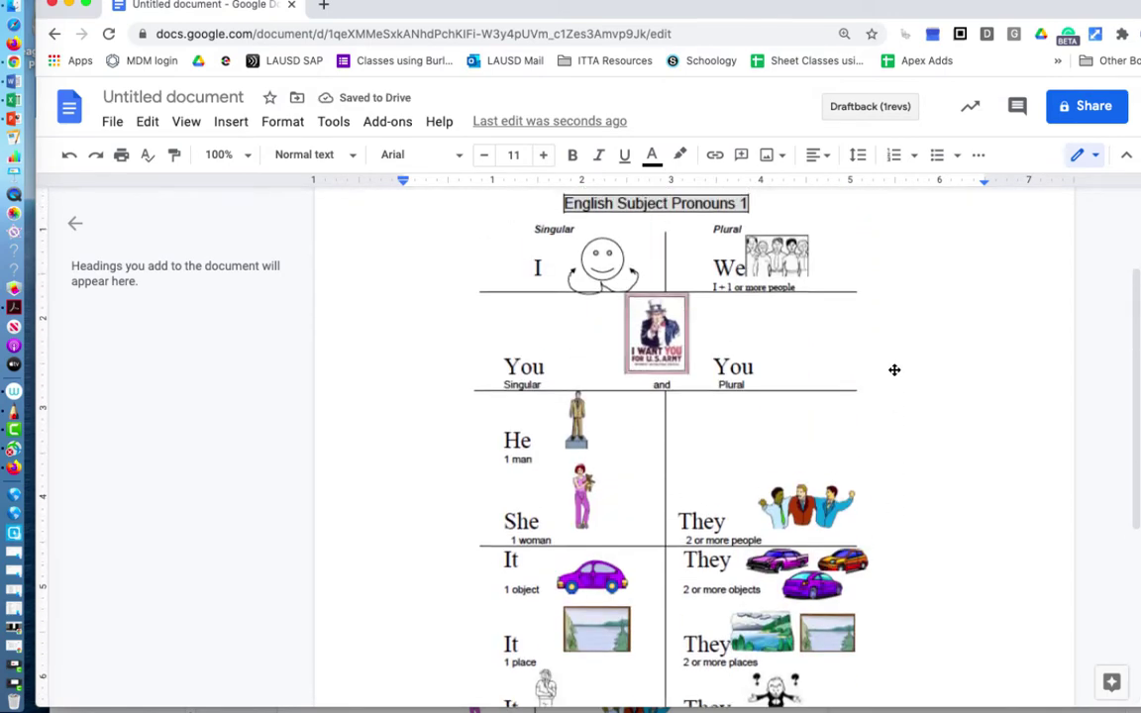
{"action": "scroll", "coordinate": [894, 369], "scroll_direction": "down", "scroll_amount": 2}
{"action": "scroll", "coordinate": [894, 370], "scroll_direction": "down", "scroll_amount": 3}
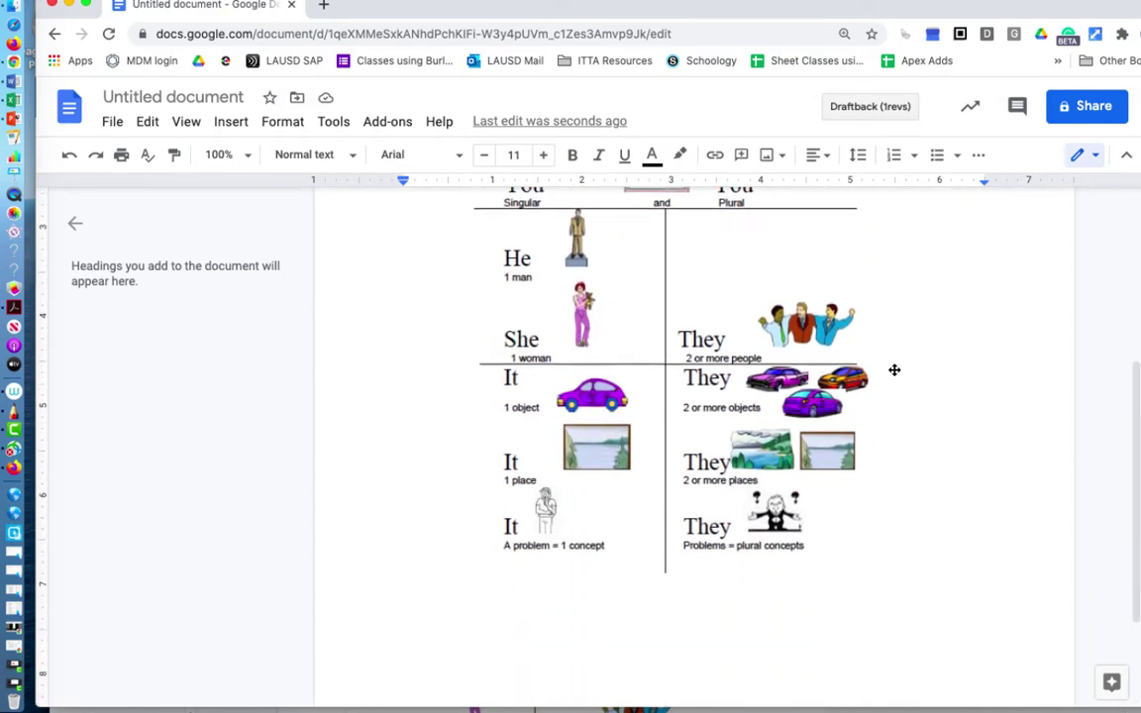
{"action": "left_click", "coordinate": [875, 539]}
{"action": "left_click", "coordinate": [916, 528]}
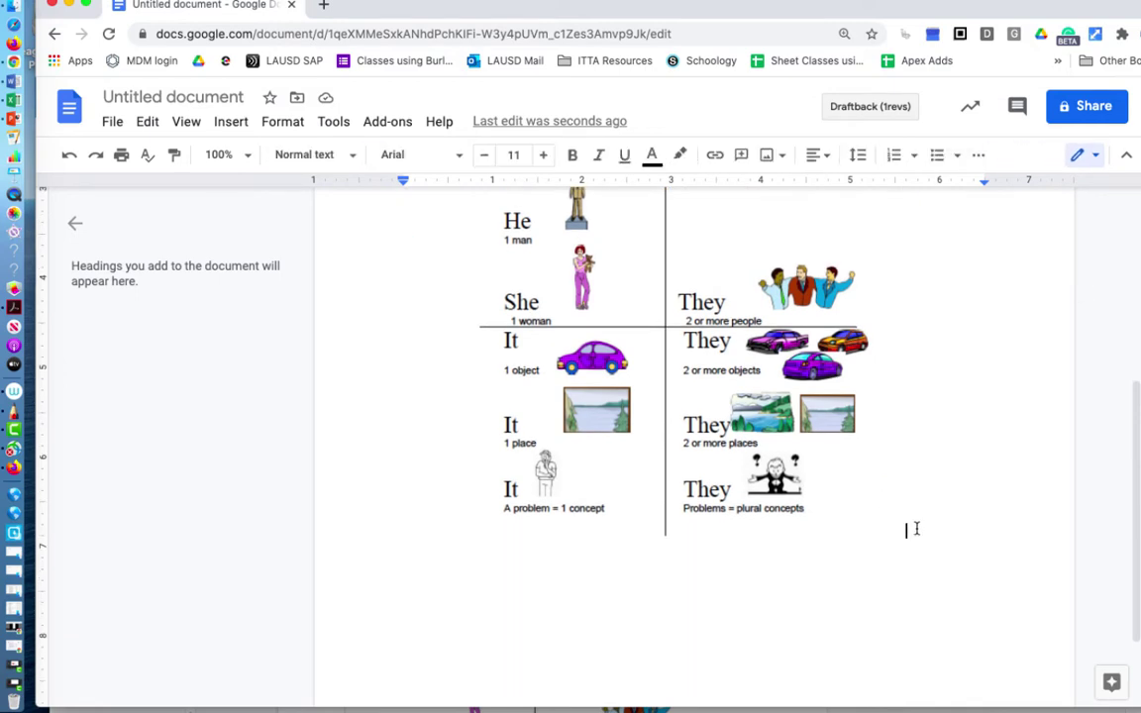
{"action": "left_click", "coordinate": [817, 491]}
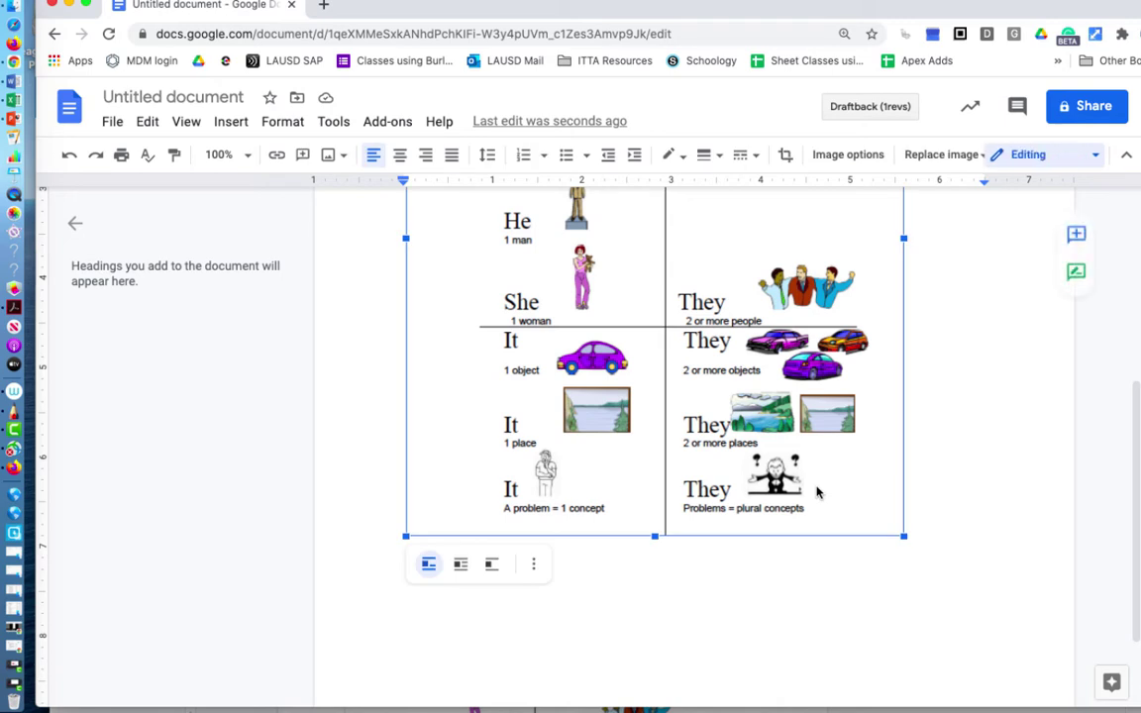
{"action": "left_click", "coordinate": [709, 155]}
{"action": "left_click", "coordinate": [735, 216]}
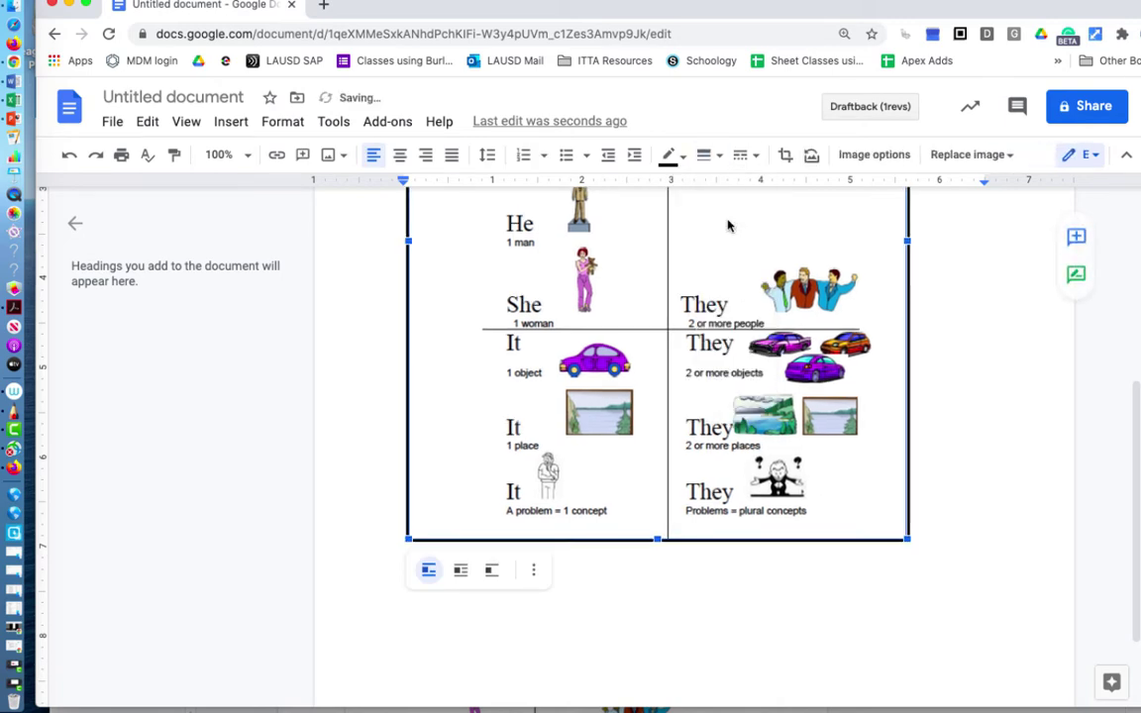
Step: Add the line "CONTINUE ON NEXT PAGE" directly below the bordered pronoun chart
{"action": "left_click", "coordinate": [936, 428]}
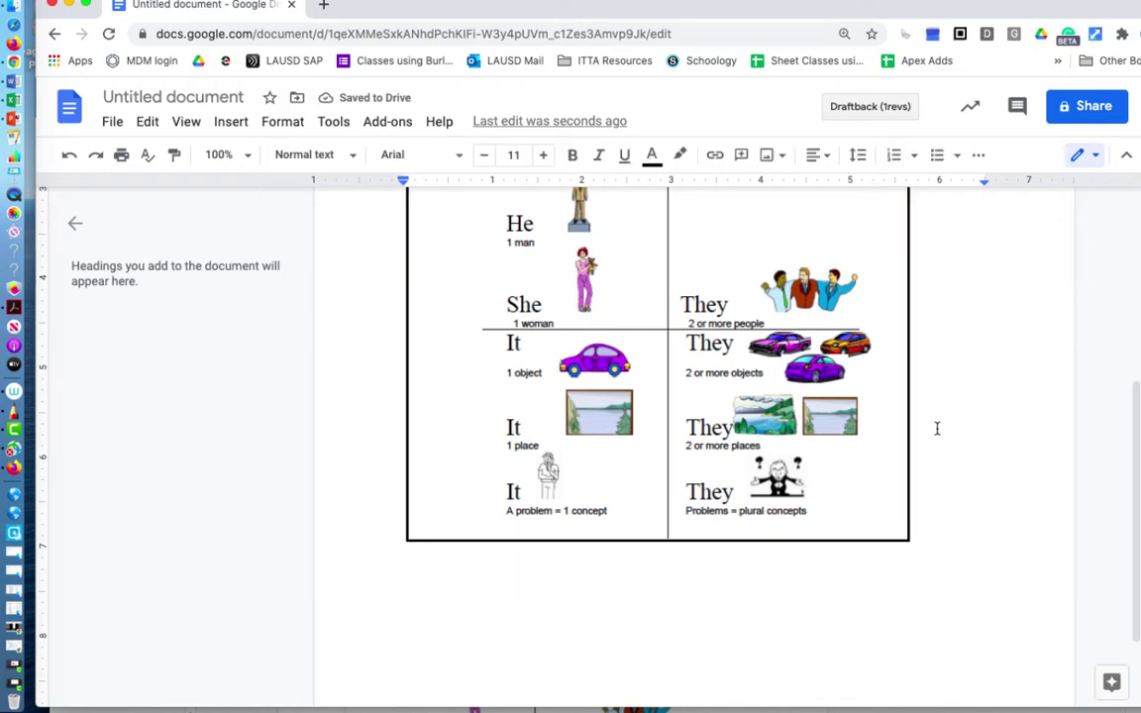
{"action": "key", "text": "Return"}
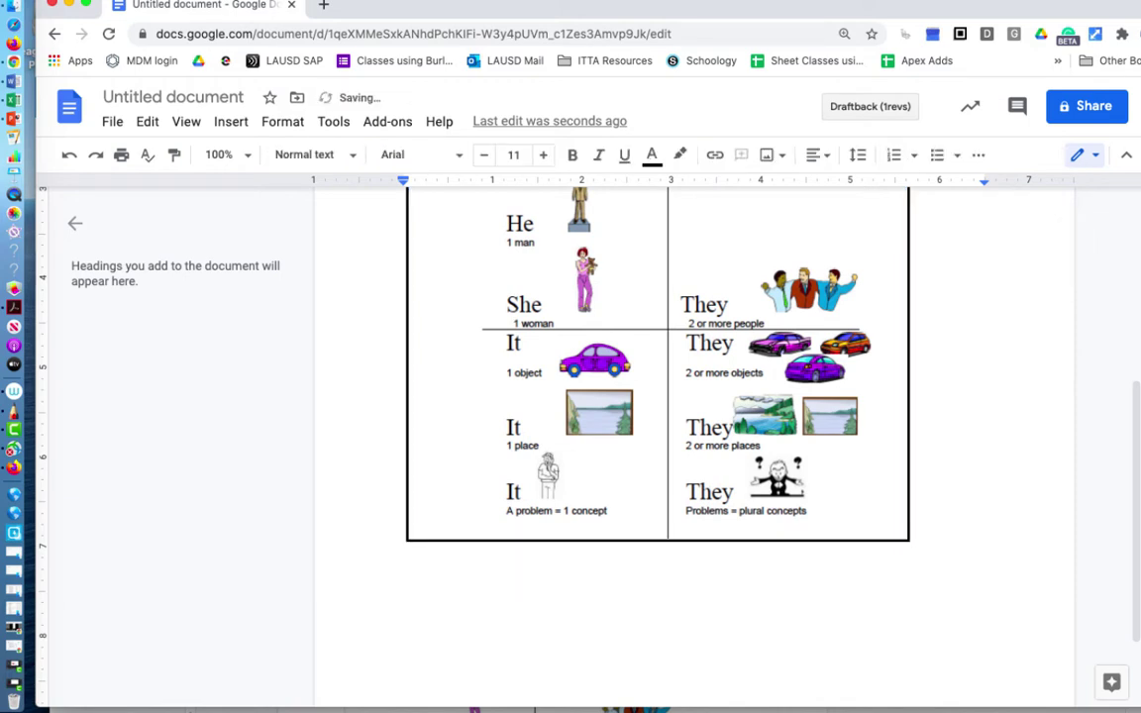
{"action": "type", "text": "CONTINUE ON NEXT PAGE"}
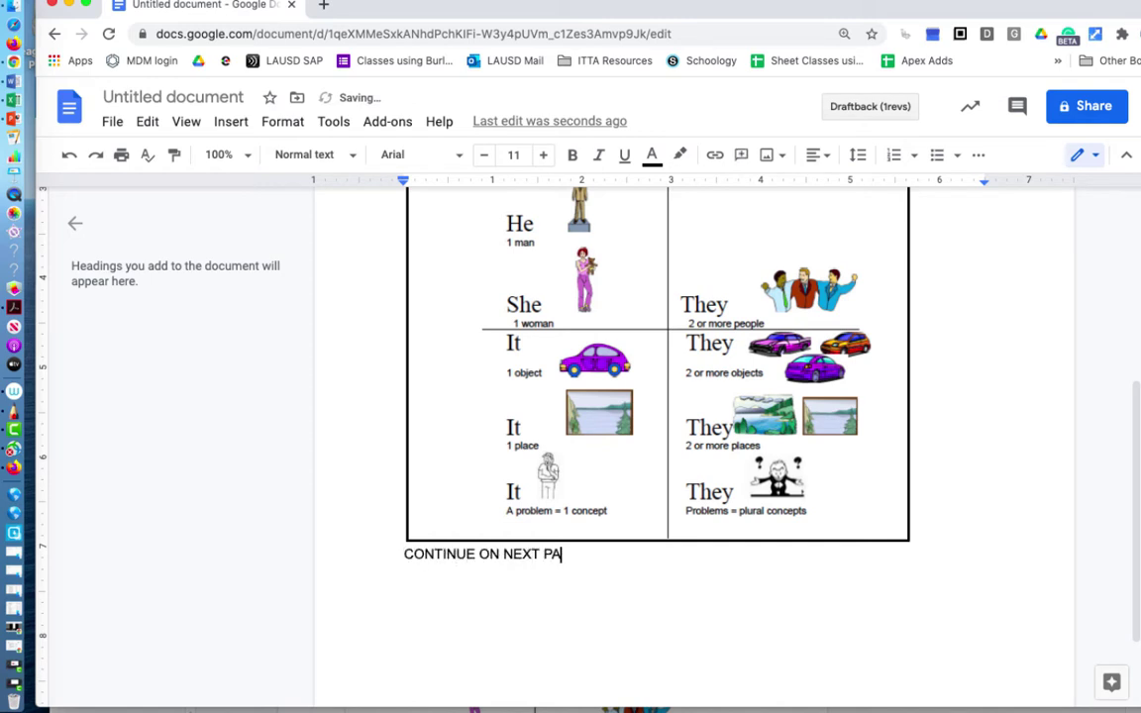
Step: Increase the font size of the "CONTINUE ON NEXT PAGE" line to 19
{"action": "left_click_drag", "start_coordinate": [590, 554], "coordinate": [371, 555]}
{"action": "left_click", "coordinate": [543, 156]}
{"action": "left_click", "coordinate": [543, 155]}
{"action": "left_click", "coordinate": [544, 156]}
{"action": "left_click", "coordinate": [543, 155]}
{"action": "left_click", "coordinate": [544, 155]}
{"action": "left_click", "coordinate": [544, 155]}
{"action": "left_click", "coordinate": [543, 156]}
{"action": "left_click", "coordinate": [544, 155]}
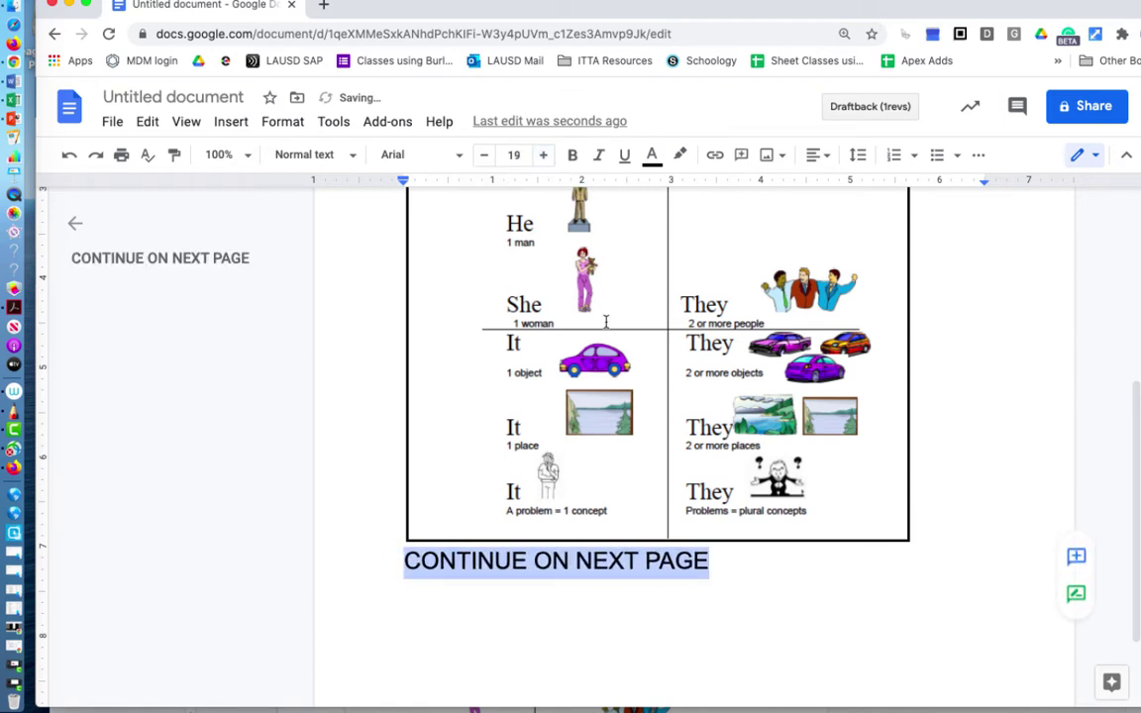
Step: Start a new line after "CONTINUE ON NEXT PAGE" and insert a page break there
{"action": "left_click", "coordinate": [760, 574]}
{"action": "key", "text": "Return"}
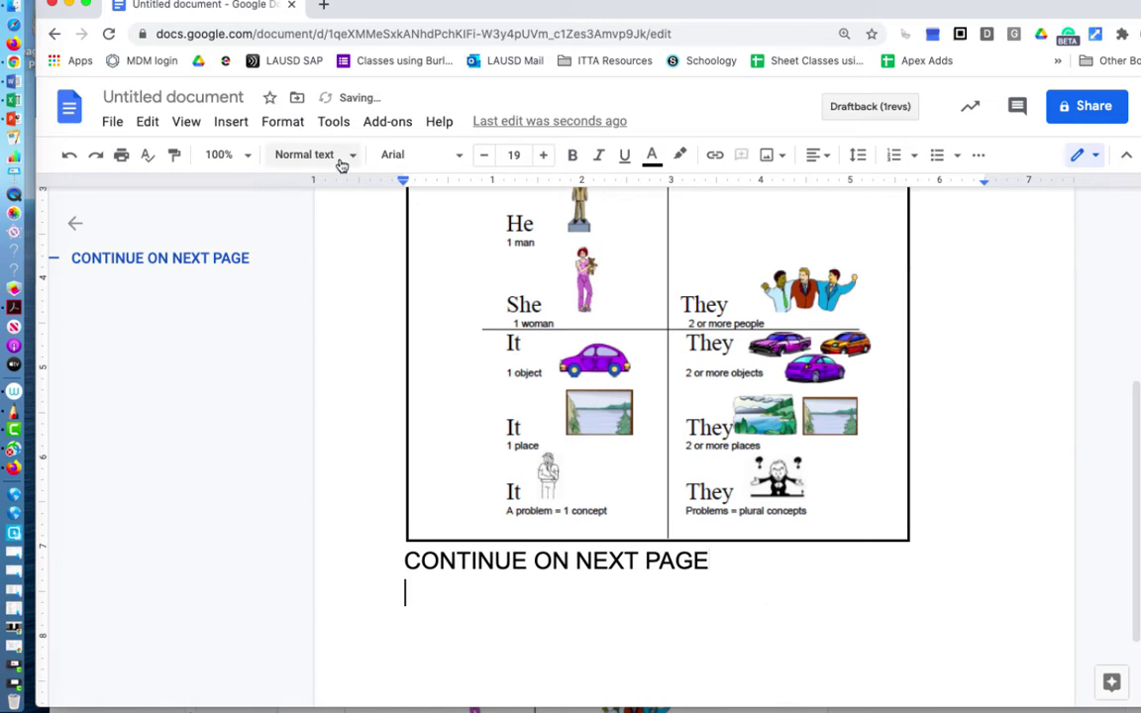
{"action": "left_click", "coordinate": [227, 121]}
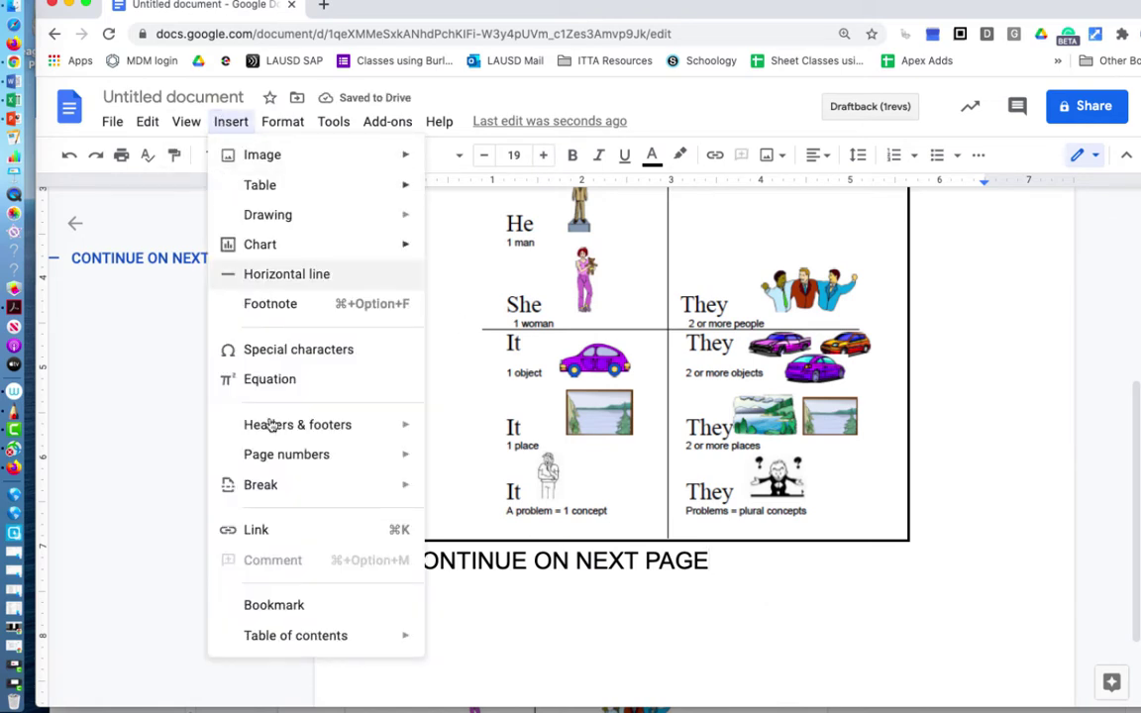
{"action": "mouse_move", "coordinate": [302, 490]}
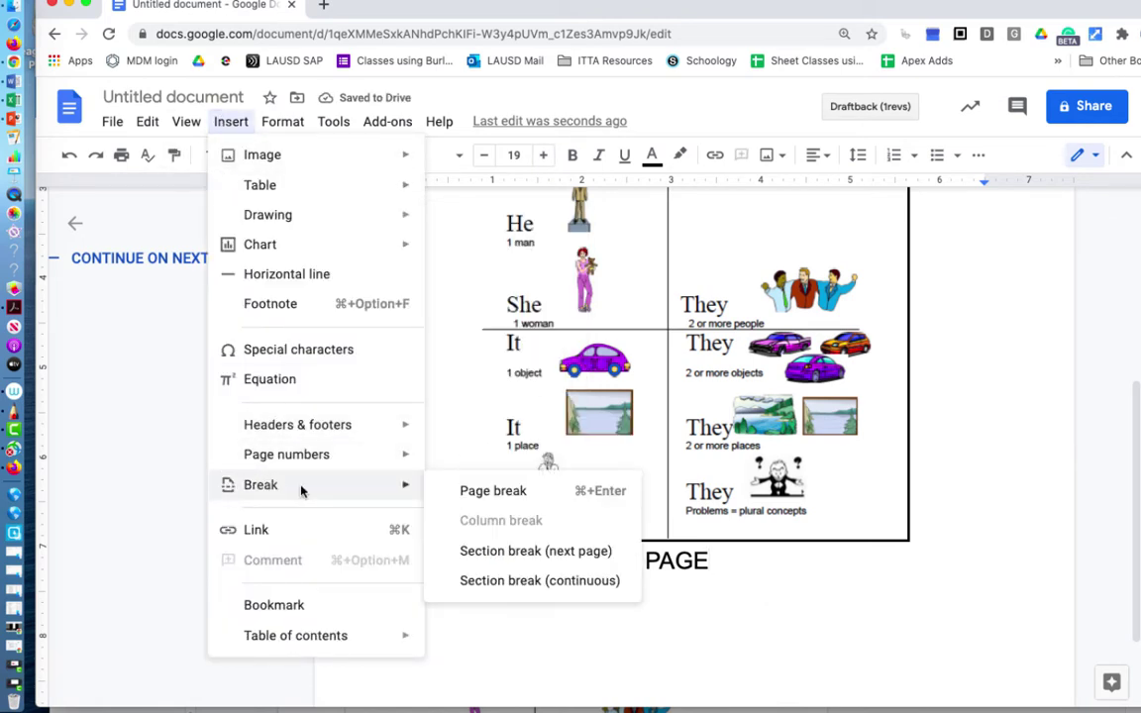
{"action": "left_click", "coordinate": [471, 491]}
Step: Write "Complete the exercises below." as the first line of the second page, followed by a new line
{"action": "type", "text": "Cm"}
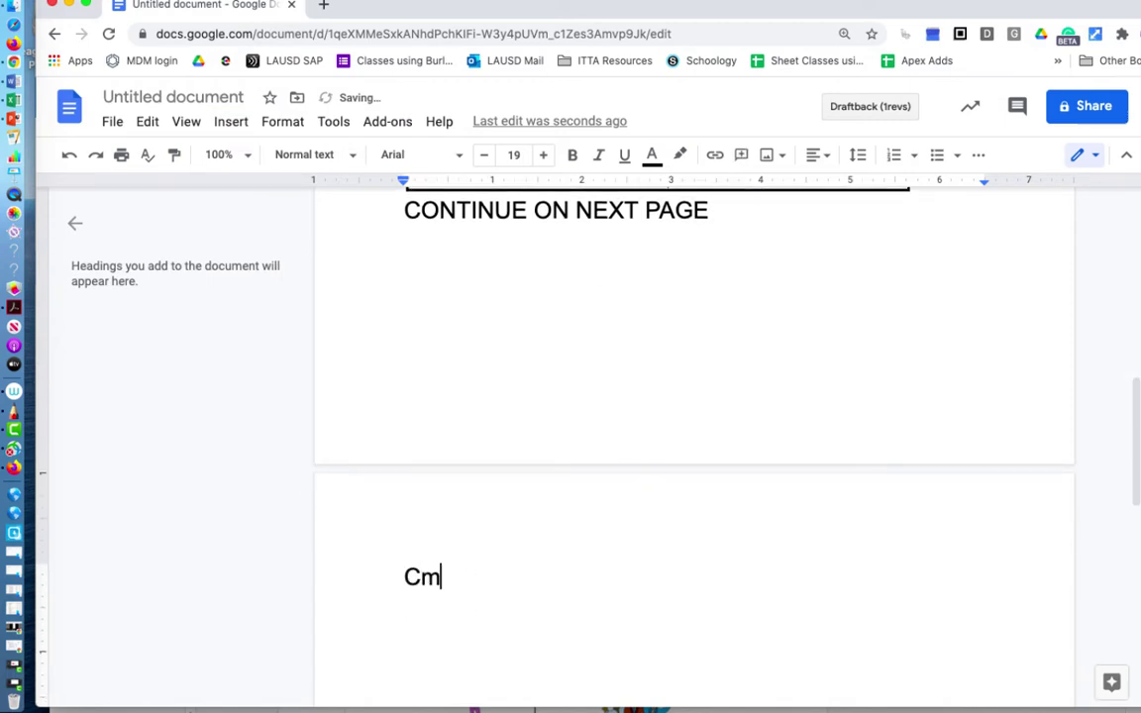
{"action": "key", "text": "BackSpace"}
{"action": "type", "text": "omplete"}
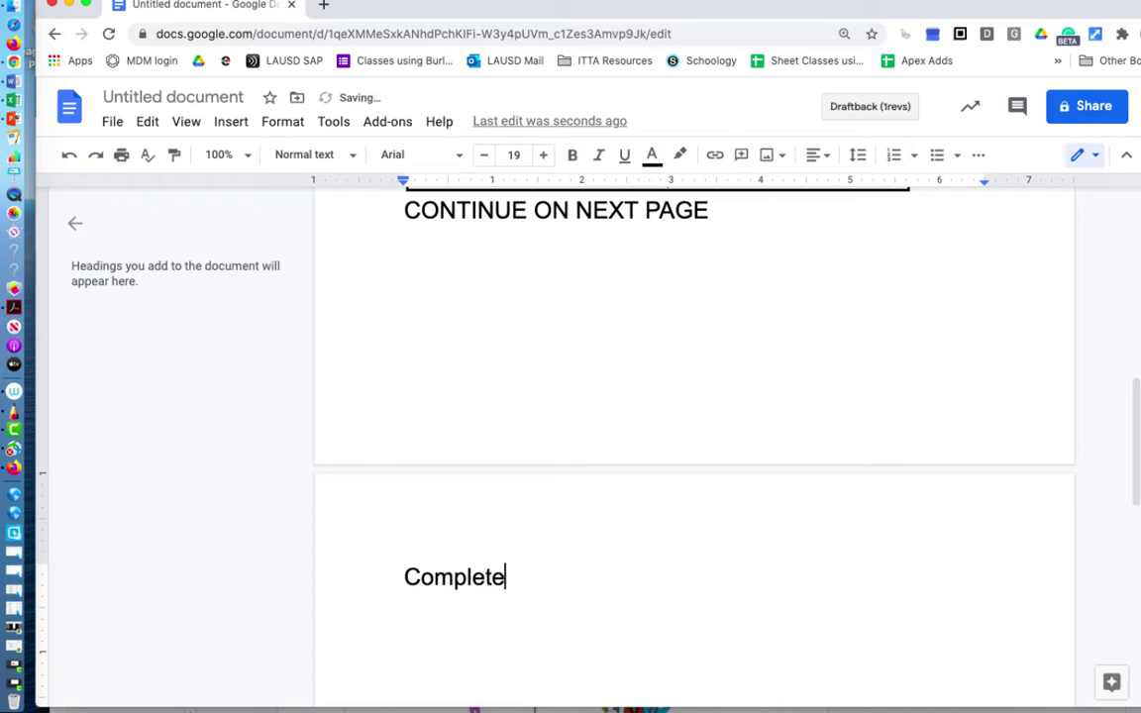
{"action": "type", "text": " the exercises "}
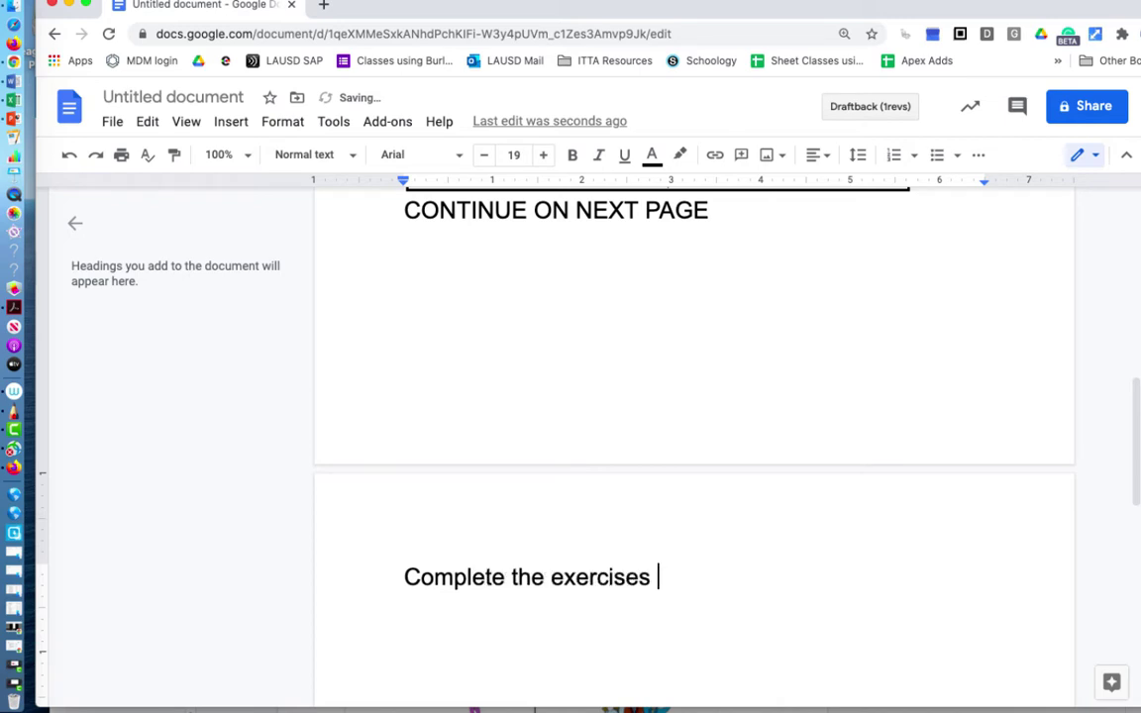
{"action": "type", "text": "below."}
{"action": "key", "text": "Return"}
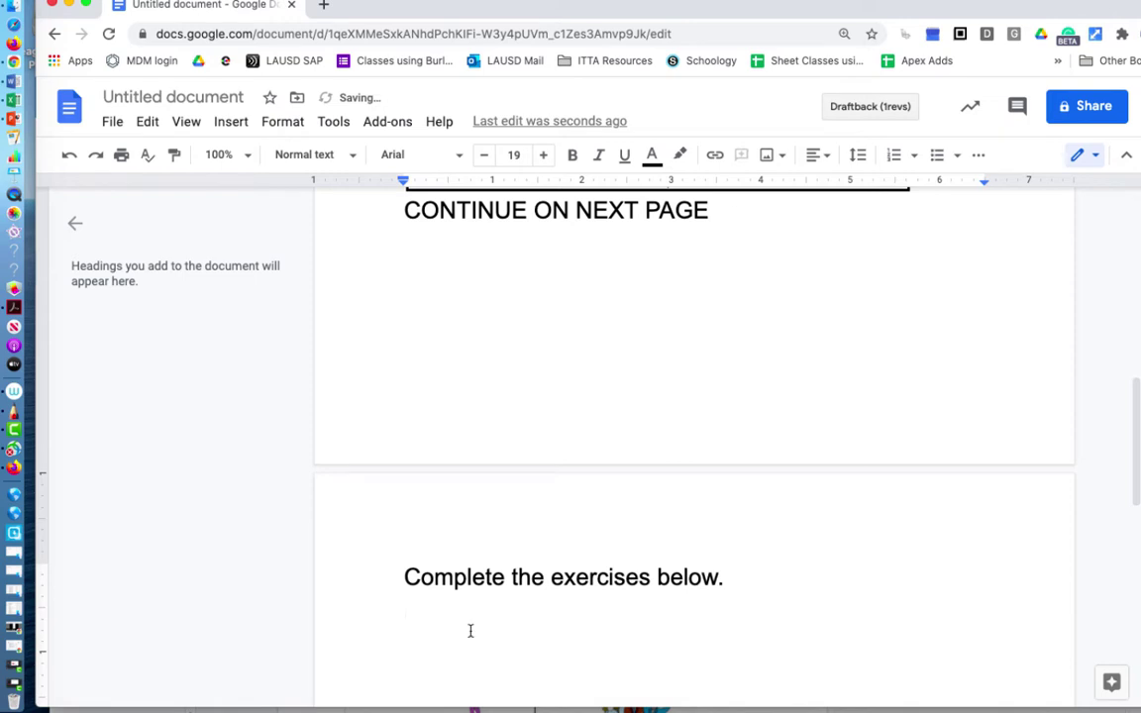
Step: Move the document window and clear away the background browser windows to expose the screenshot files on the desktop
{"action": "left_click_drag", "start_coordinate": [1050, 2], "coordinate": [1023, 51]}
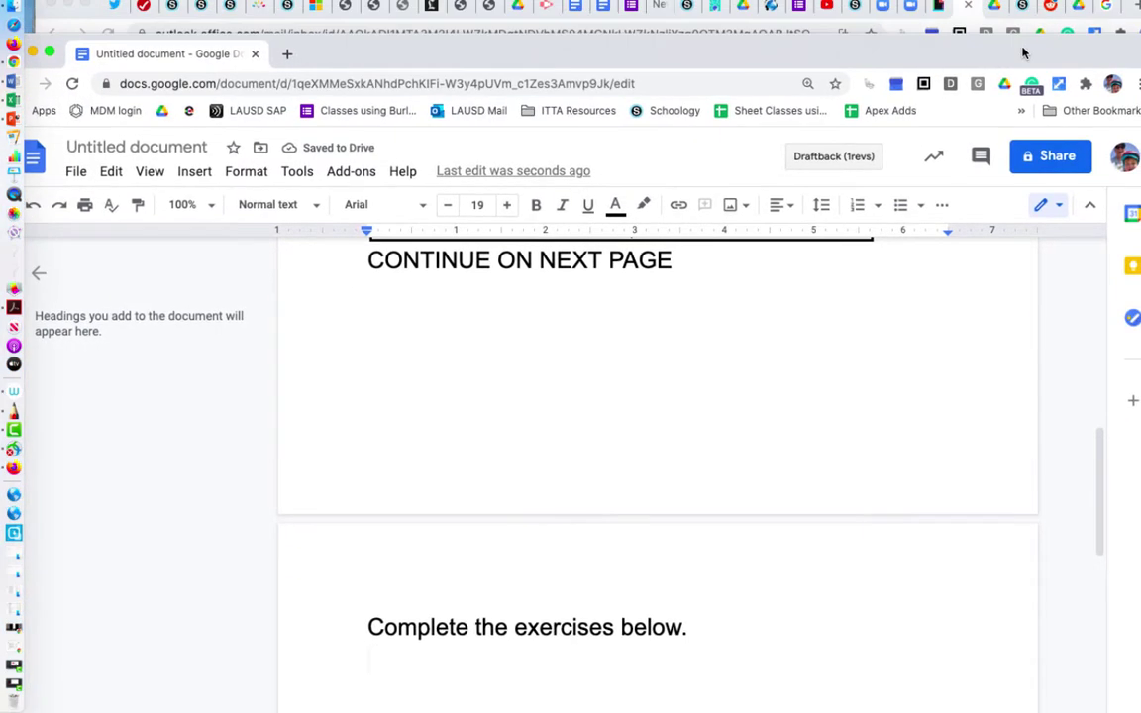
{"action": "left_click", "coordinate": [65, 4]}
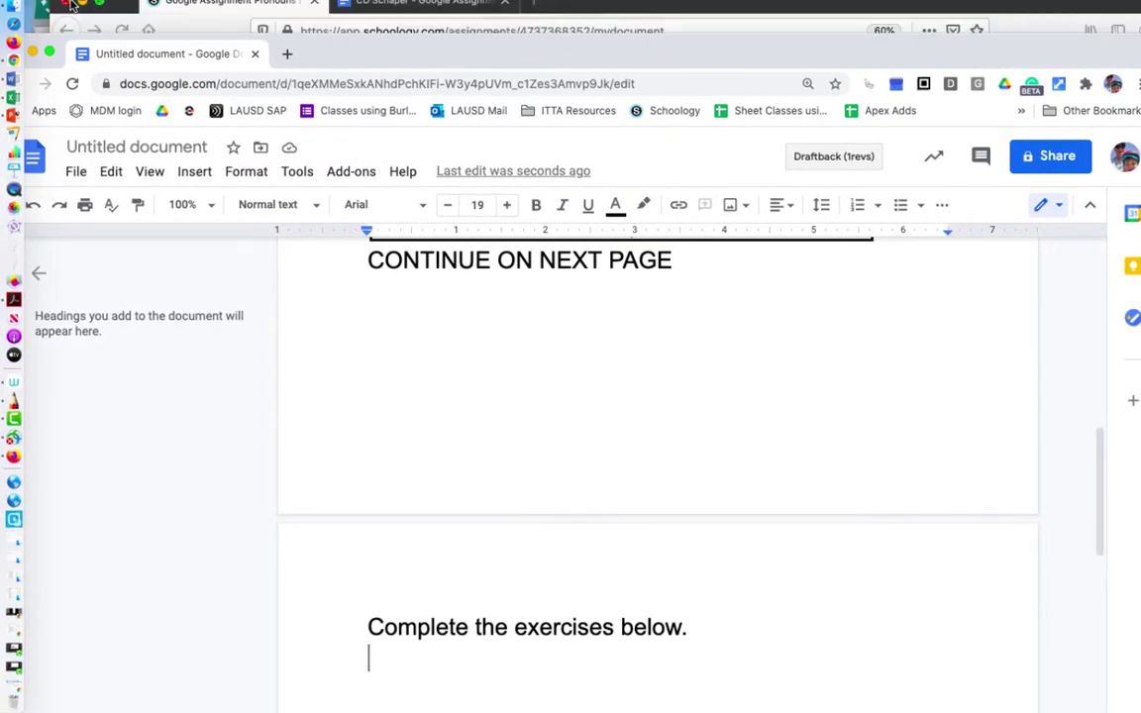
{"action": "left_click", "coordinate": [63, 4]}
{"action": "left_click", "coordinate": [80, 5]}
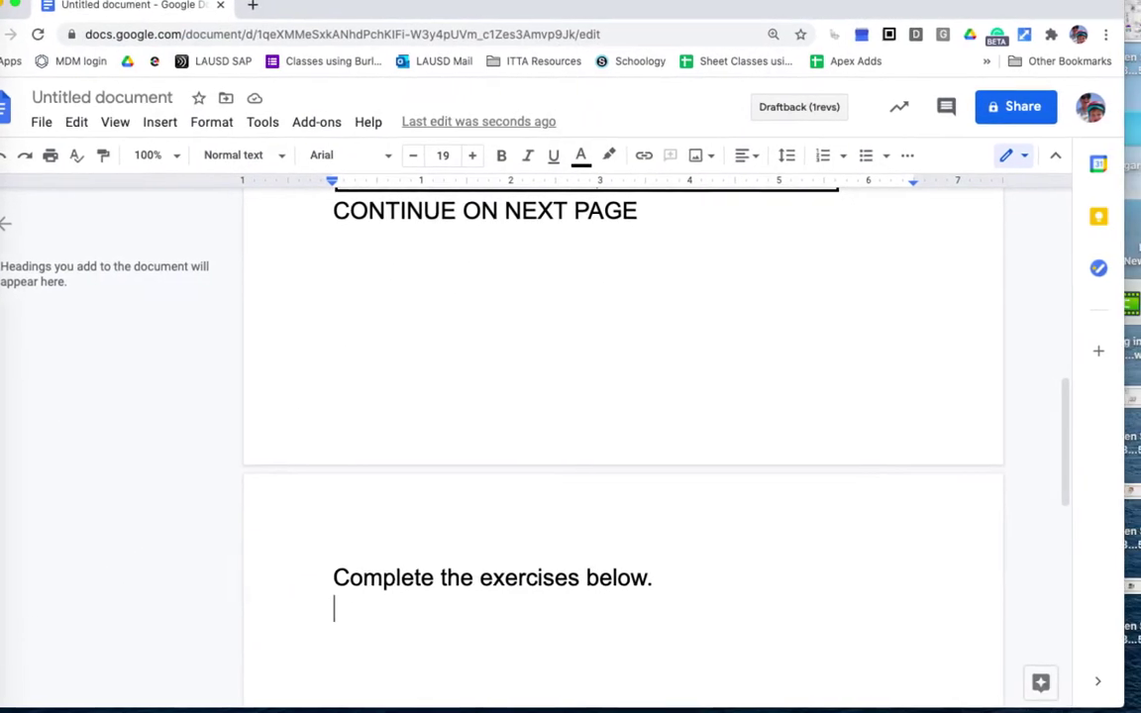
{"action": "left_click_drag", "start_coordinate": [1118, 7], "coordinate": [1126, 132]}
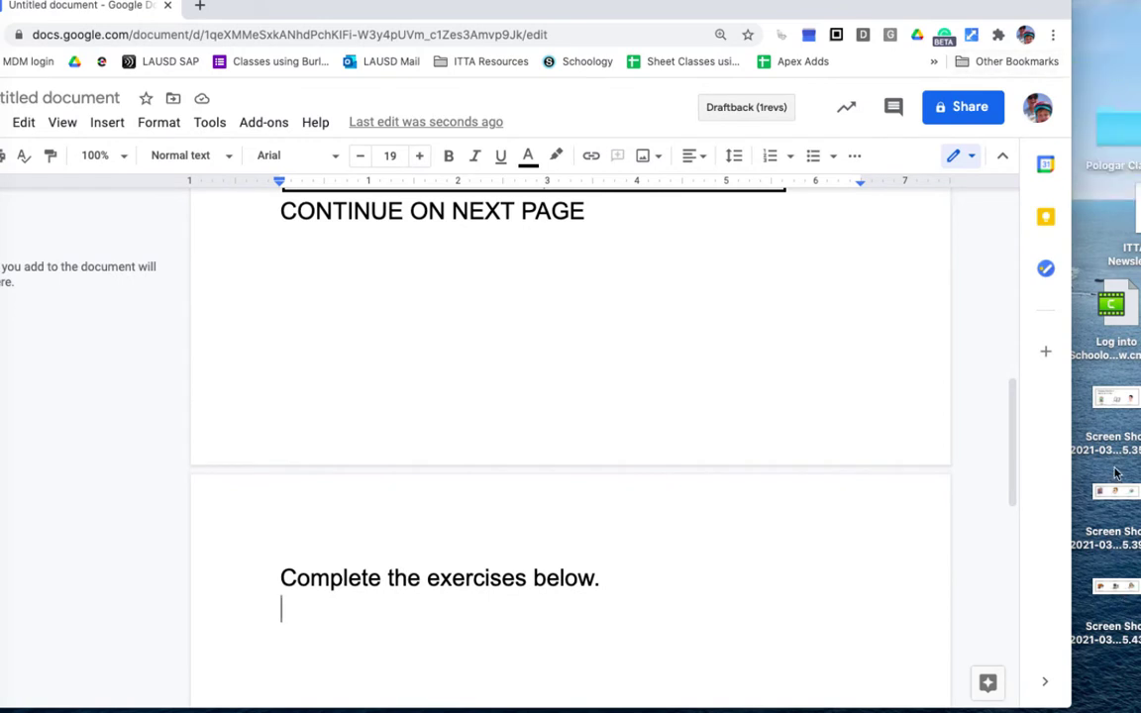
Step: Place the first Pronoun Practice 1 screenshot from the desktop below the "Complete the exercises below." line
{"action": "left_click_drag", "start_coordinate": [1116, 402], "coordinate": [370, 637]}
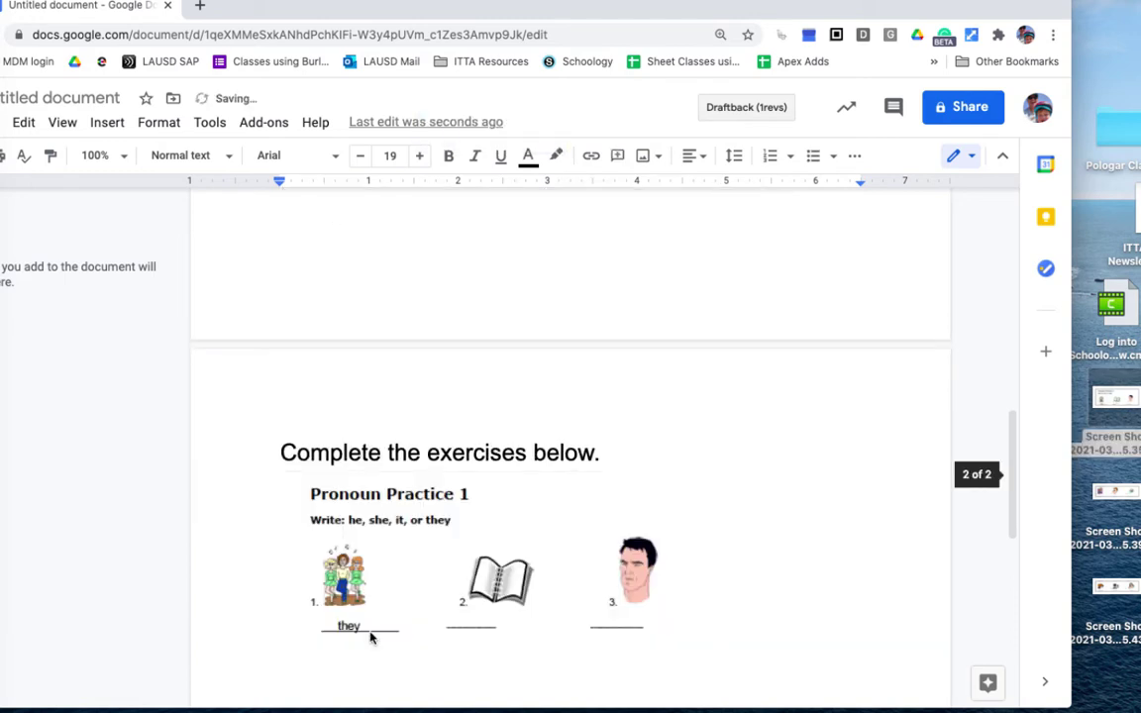
{"action": "scroll", "coordinate": [370, 637], "scroll_direction": "down", "scroll_amount": 2}
{"action": "left_click", "coordinate": [623, 348]}
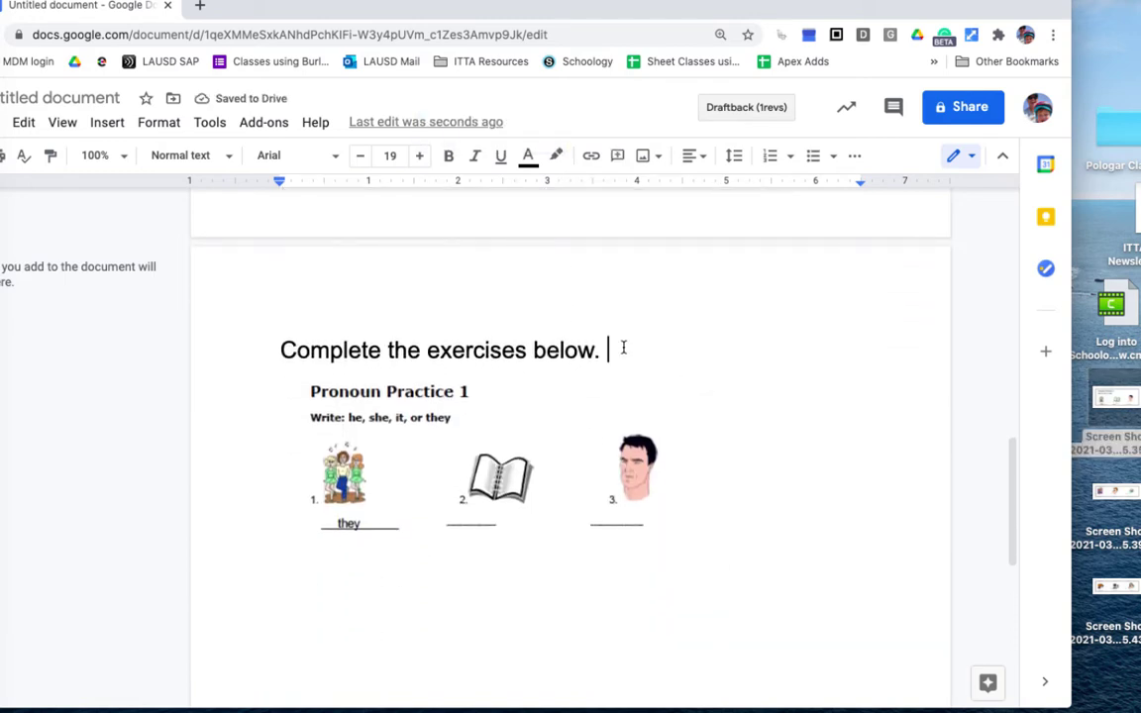
Step: Start an automatically numbered line with "1." below the Pronoun Practice 1 image
{"action": "left_click", "coordinate": [730, 505]}
{"action": "key", "text": "Return"}
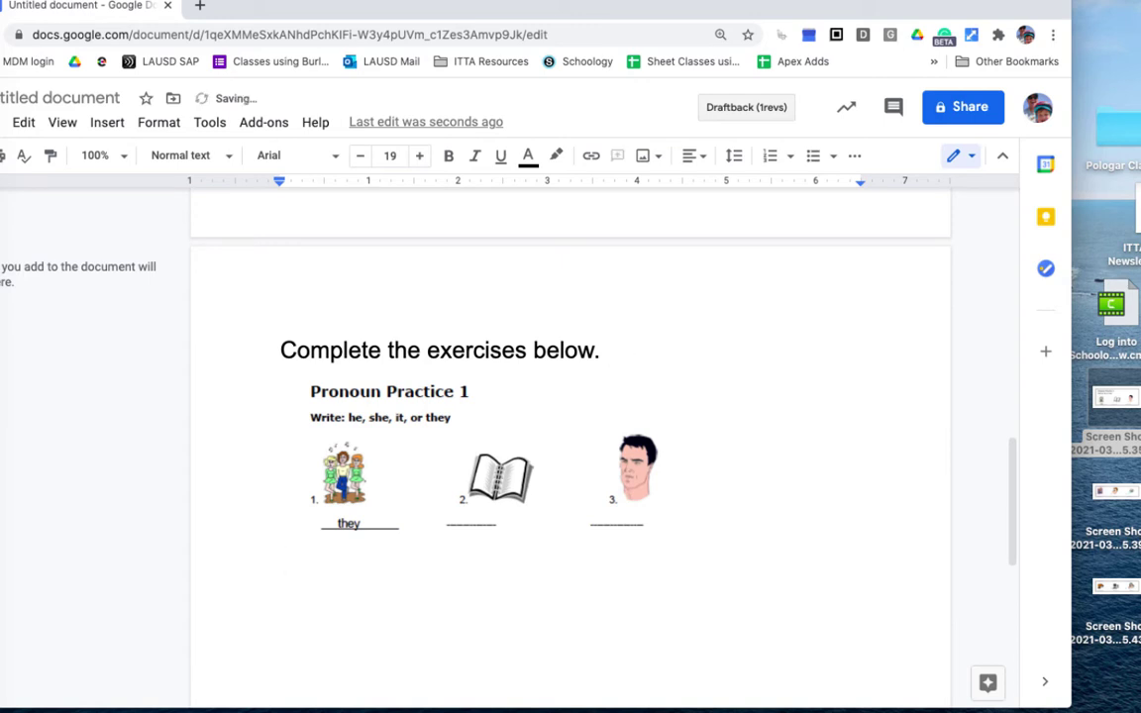
{"action": "type", "text": "1."}
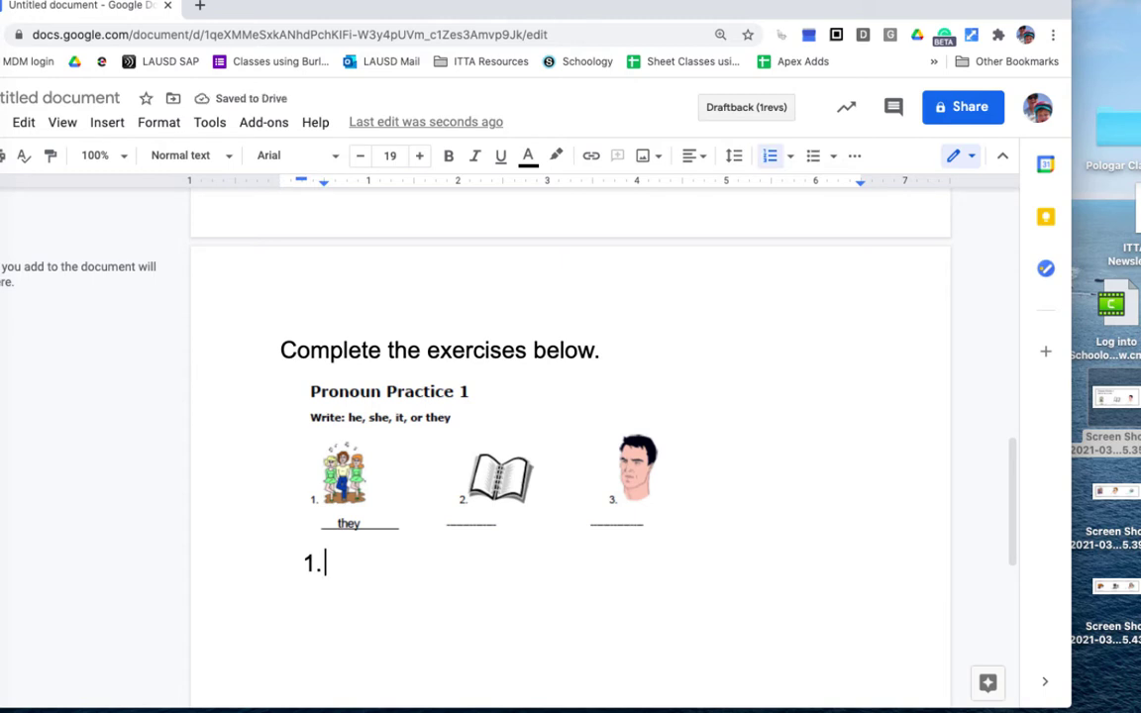
{"action": "key", "text": "BackSpace"}
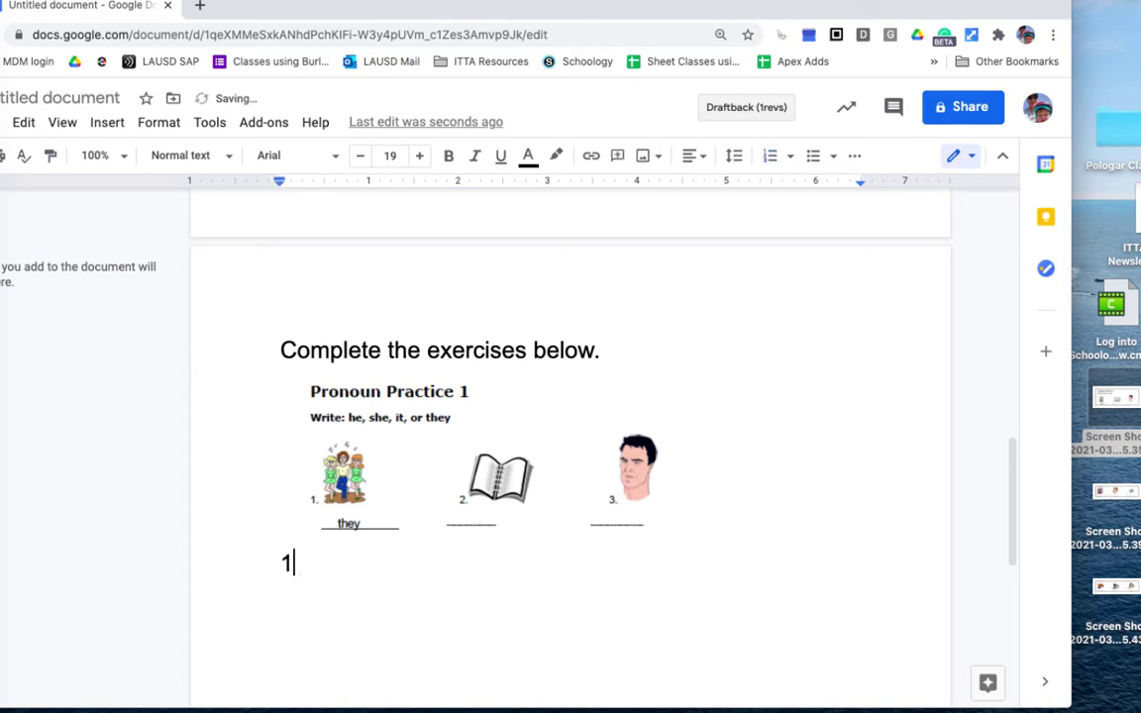
{"action": "key", "text": "ctrl+z"}
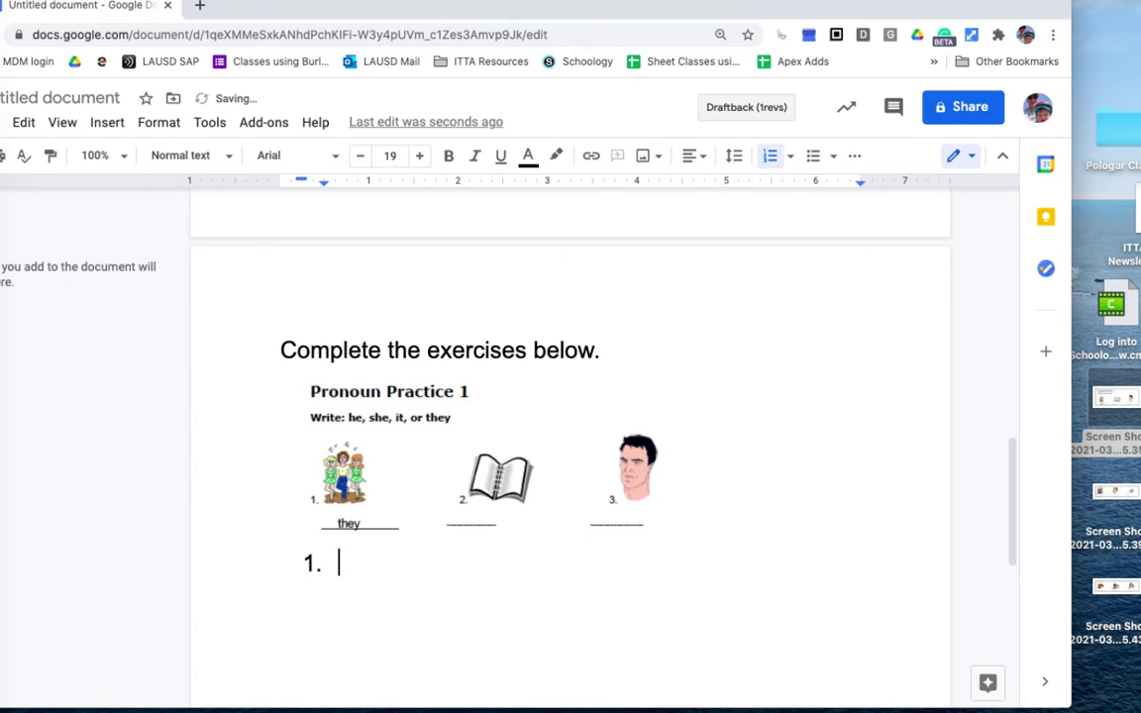
Step: Add spaced answer numbers "2." and "3." on the same line and enter "They" as the answer to number 1
{"action": "type", "text": "3"}
{"action": "key", "text": "BackSpace"}
{"action": "type", "text": "2.                  3."}
{"action": "left_click", "coordinate": [342, 560]}
{"action": "type", "text": "They 2. 3."}
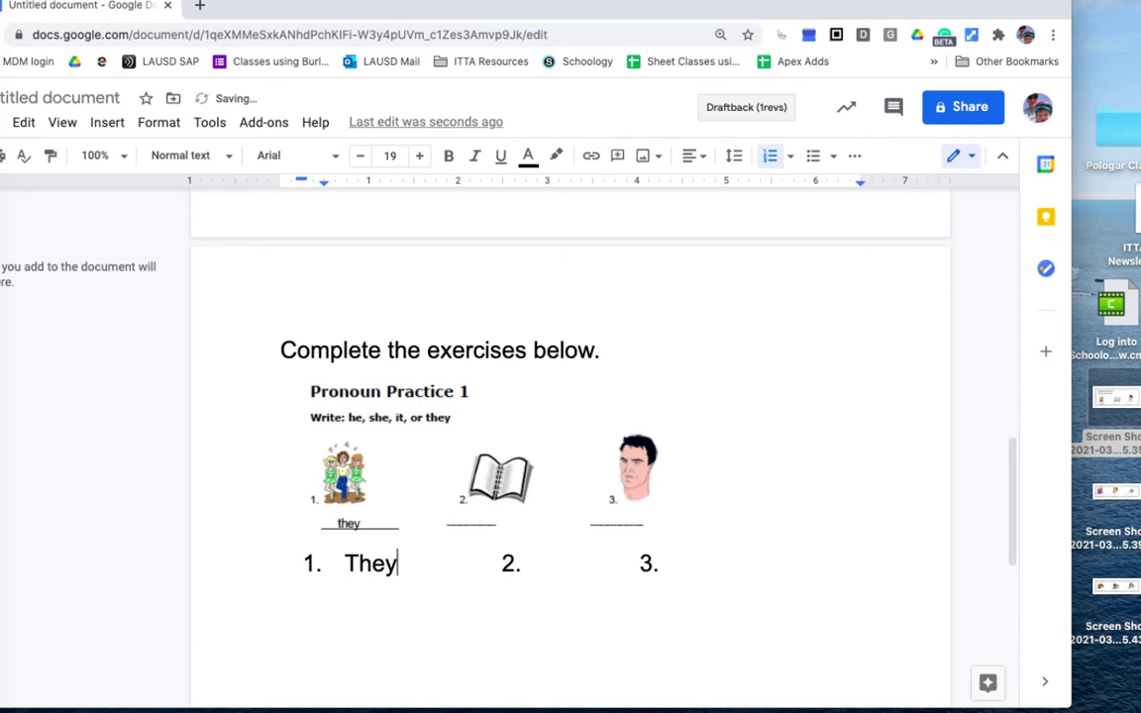
Step: Remove extra spaces before "2." so that number lines up under the second exercise's answer blank
{"action": "left_click", "coordinate": [500, 563]}
{"action": "key", "text": "BackSpace"}
{"action": "key", "text": "BackSpace"}
{"action": "key", "text": "BackSpace"}
{"action": "key", "text": "BackSpace"}
{"action": "key", "text": "BackSpace"}
{"action": "key", "text": "BackSpace"}
{"action": "key", "text": "BackSpace"}
{"action": "key", "text": "BackSpace"}
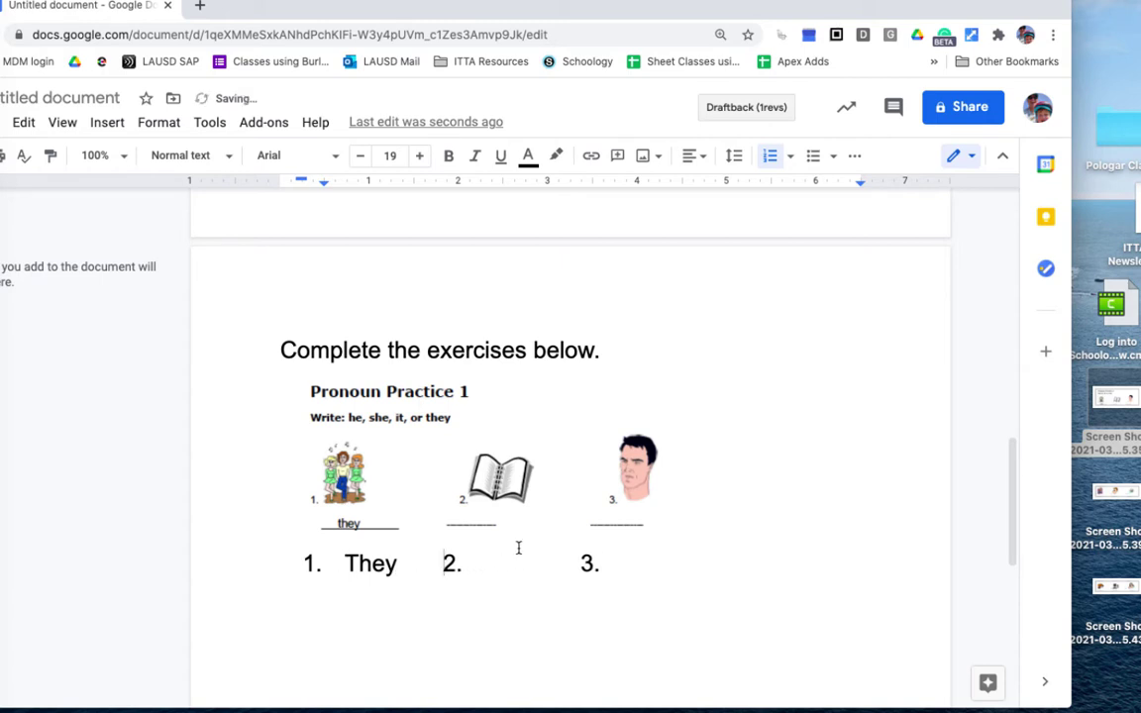
{"action": "scroll", "coordinate": [495, 539], "scroll_direction": "down", "scroll_amount": 1}
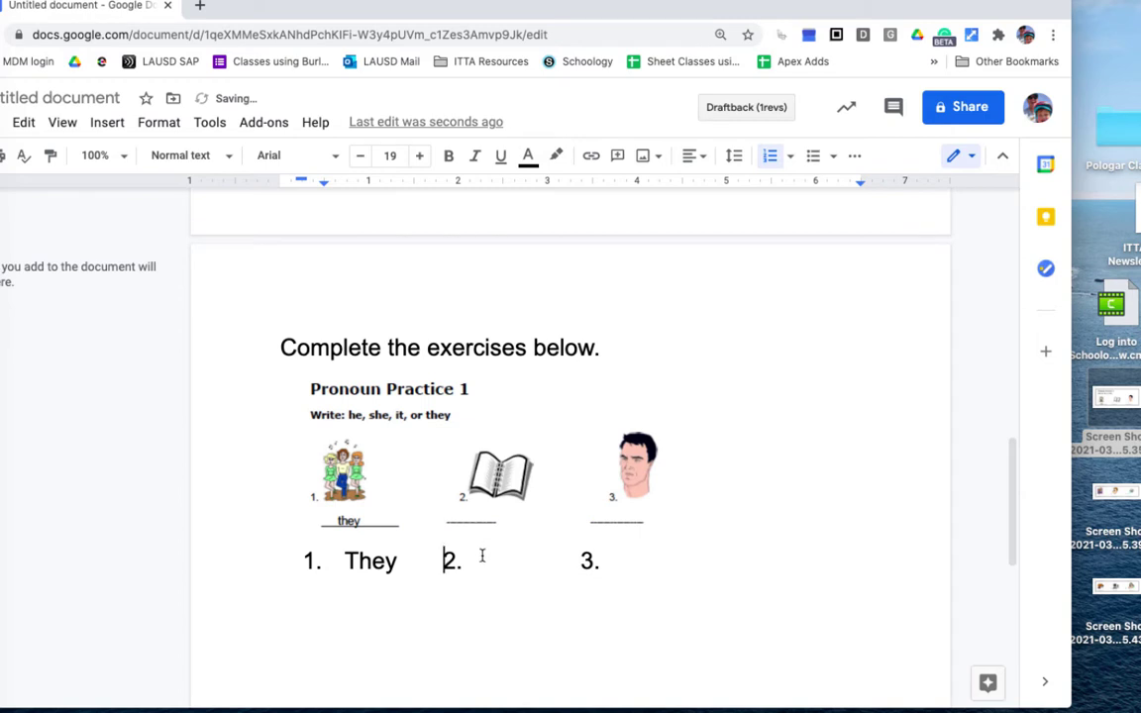
Step: Add blank lines below the first answer line and place the second desktop screenshot, exercises 4 to 6, there
{"action": "scroll", "coordinate": [482, 555], "scroll_direction": "down", "scroll_amount": 1}
{"action": "scroll", "coordinate": [482, 556], "scroll_direction": "down", "scroll_amount": 1}
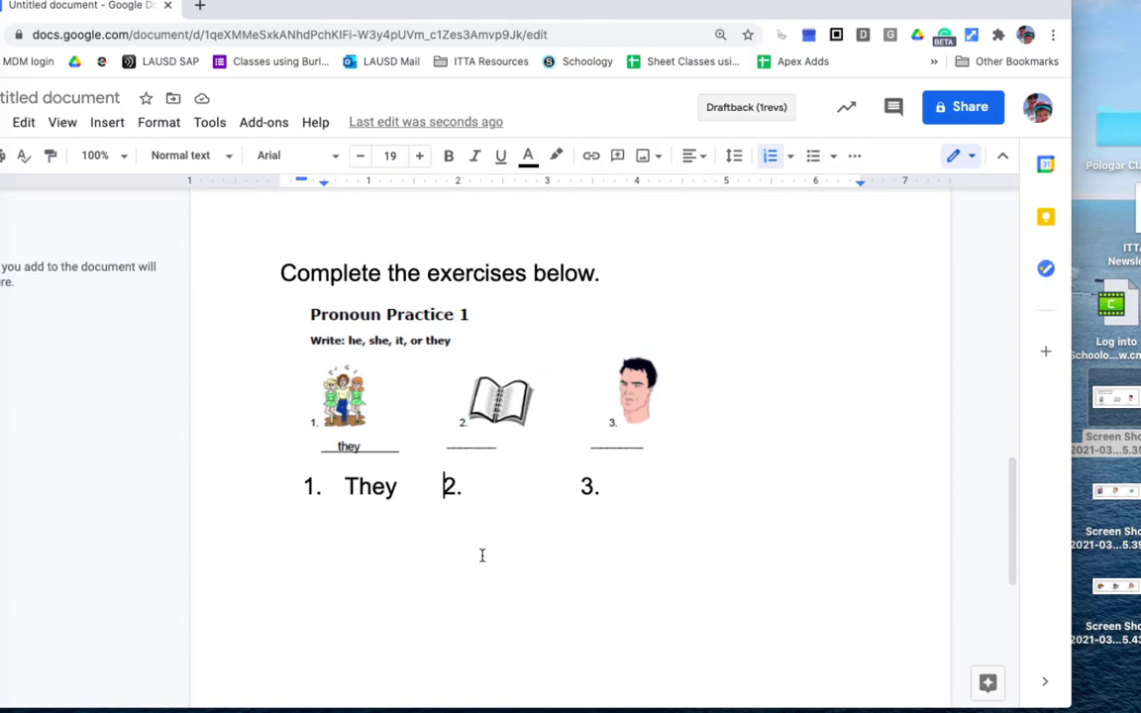
{"action": "left_click", "coordinate": [757, 489]}
{"action": "key", "text": "Return"}
{"action": "key", "text": "Return"}
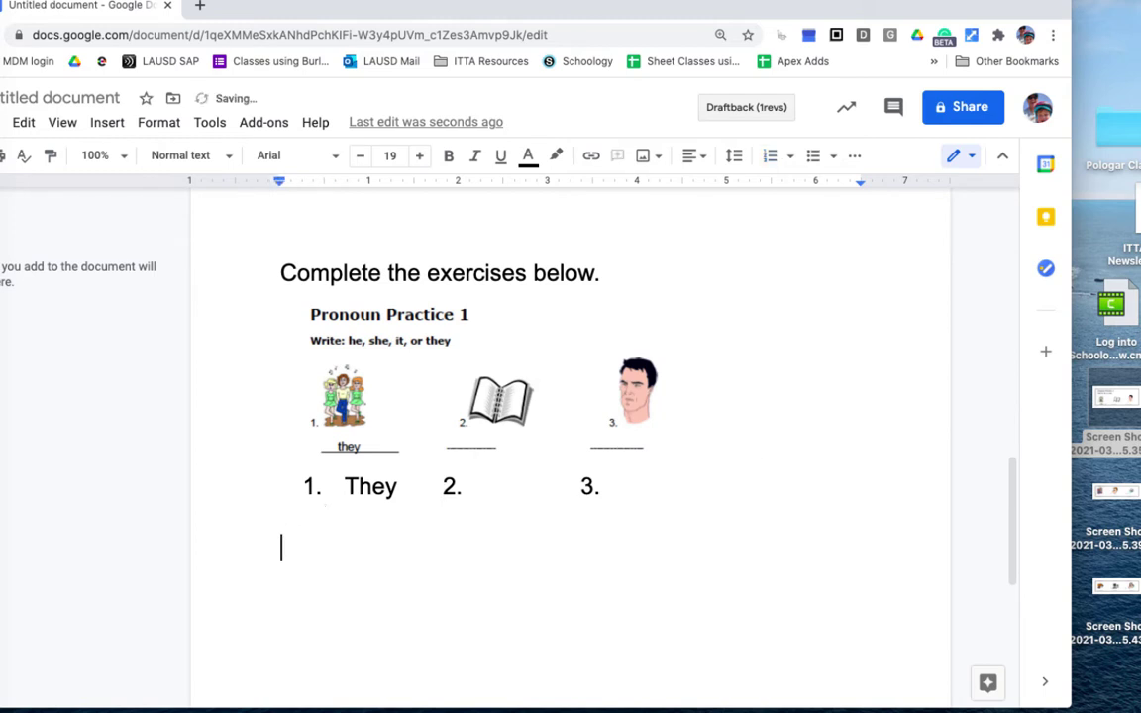
{"action": "left_click_drag", "start_coordinate": [1116, 491], "coordinate": [367, 540]}
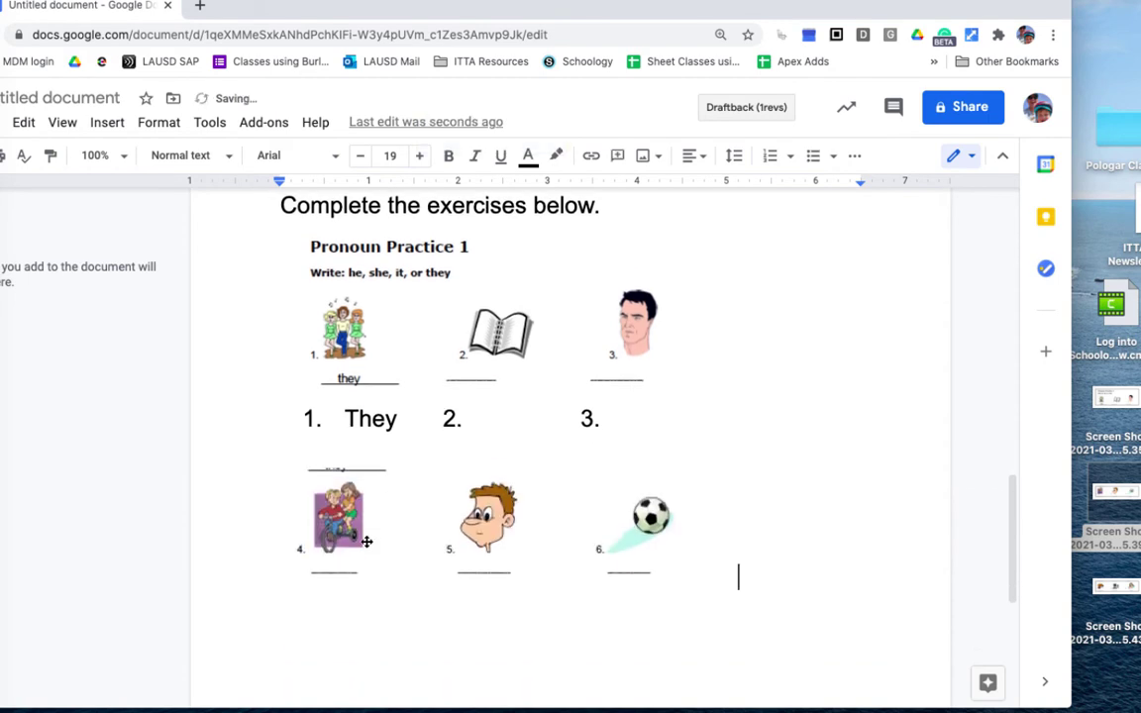
Step: Enter spaced answer numbers "4.", "5." and "6." on one line below the exercises 4 to 6 image
{"action": "key", "text": "Return"}
{"action": "type", "text": "4. "}
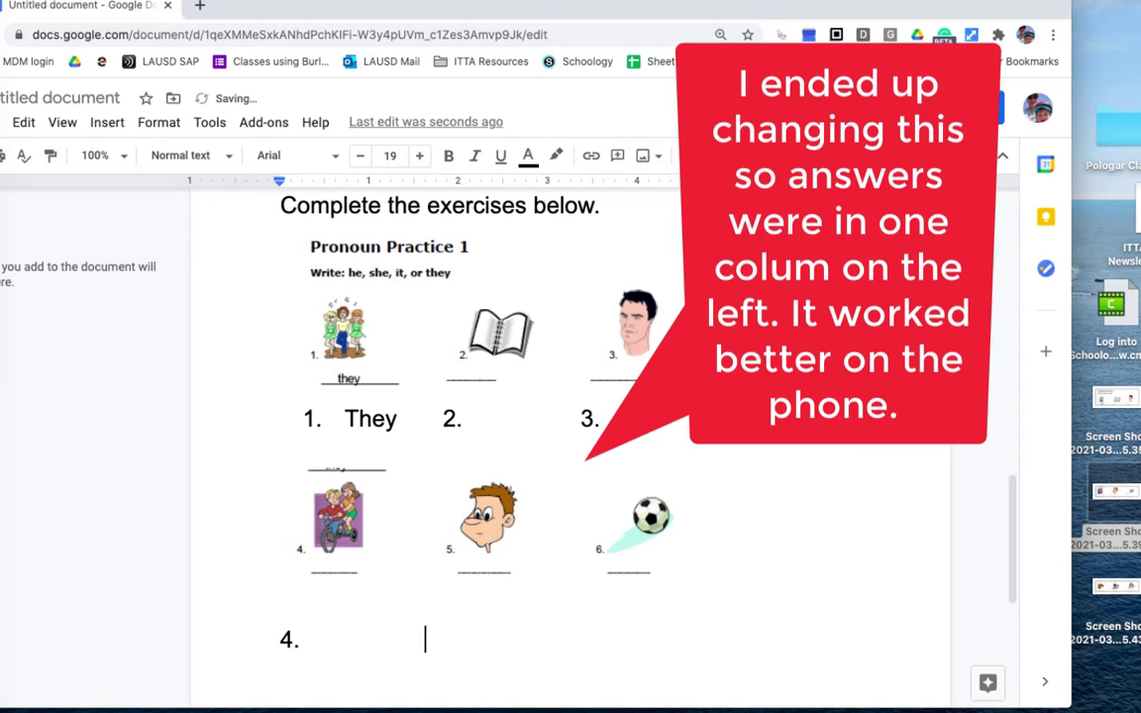
{"action": "type", "text": "                     5.           "}
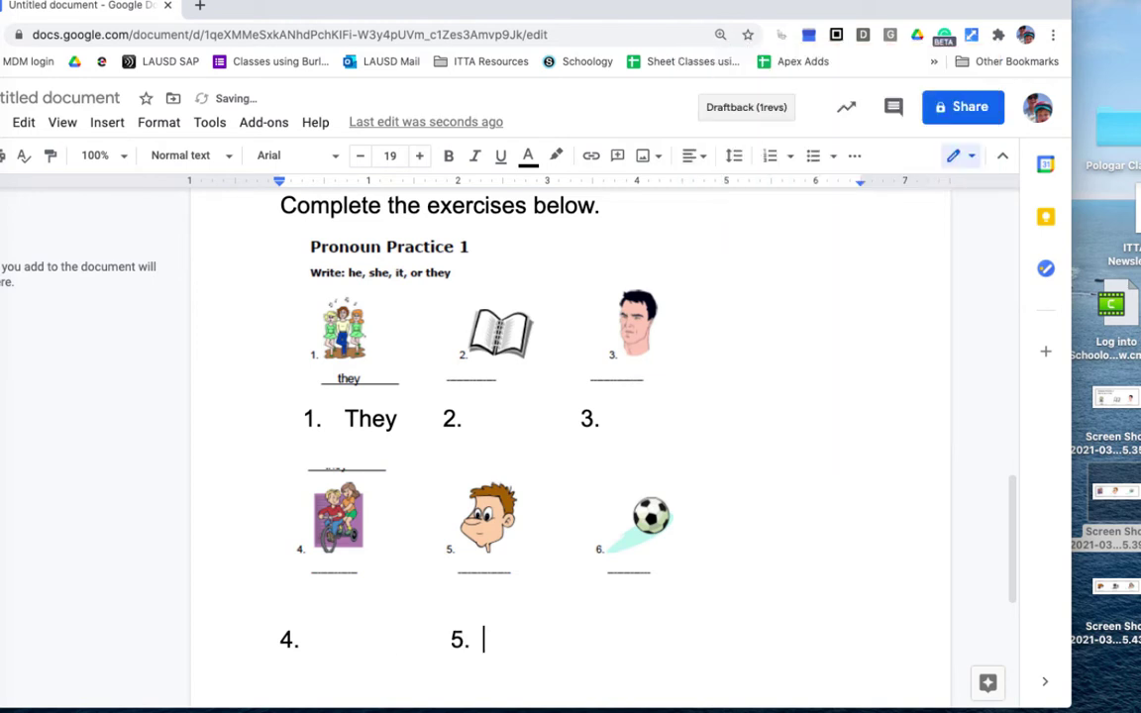
{"action": "type", "text": "6."}
Step: Crop the row of answer blanks off the bottom of the Pronoun Practice 1 image
{"action": "left_click", "coordinate": [444, 342]}
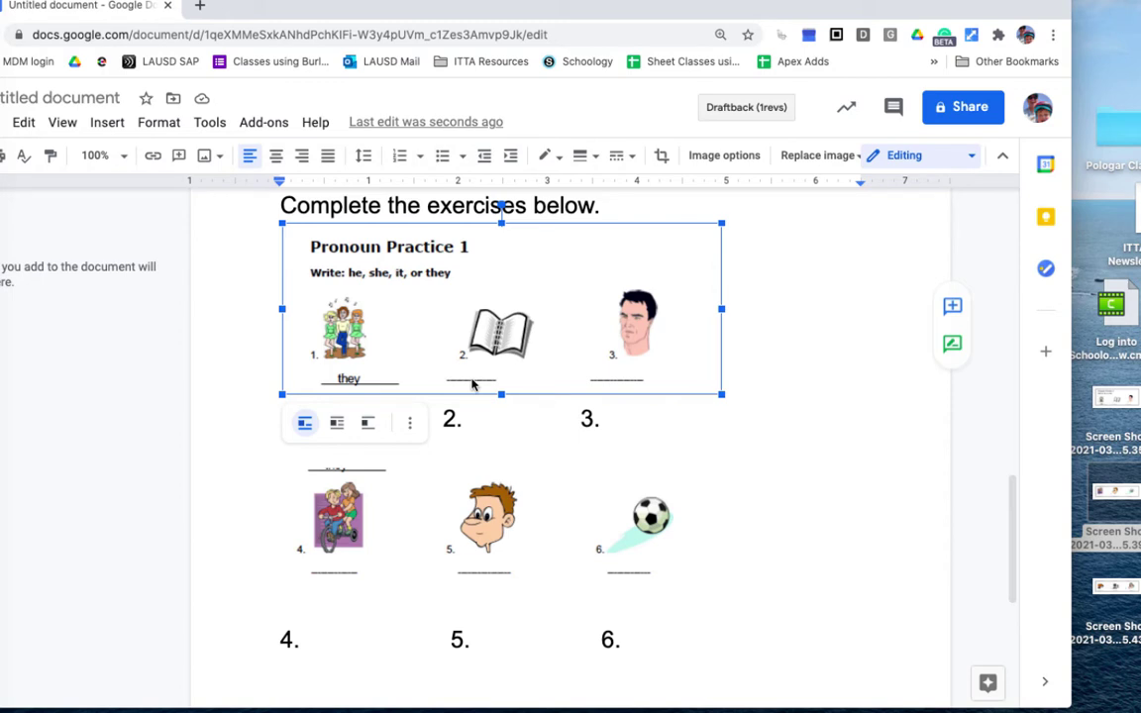
{"action": "left_click", "coordinate": [660, 157]}
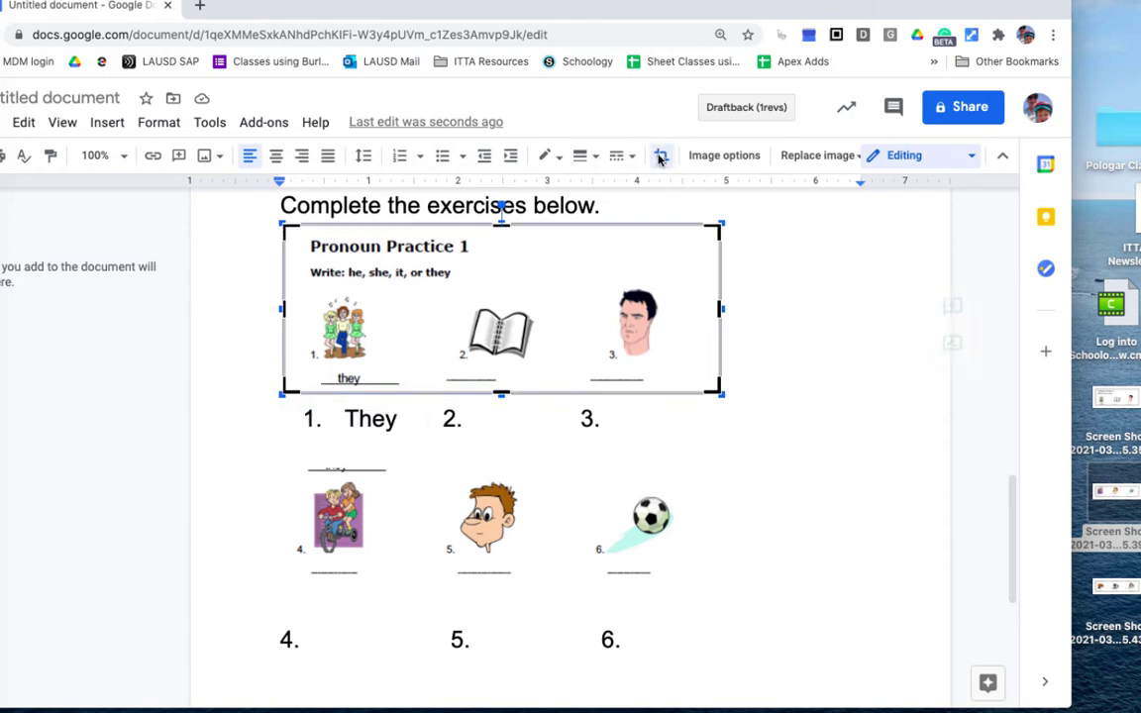
{"action": "left_click_drag", "start_coordinate": [501, 393], "coordinate": [501, 367]}
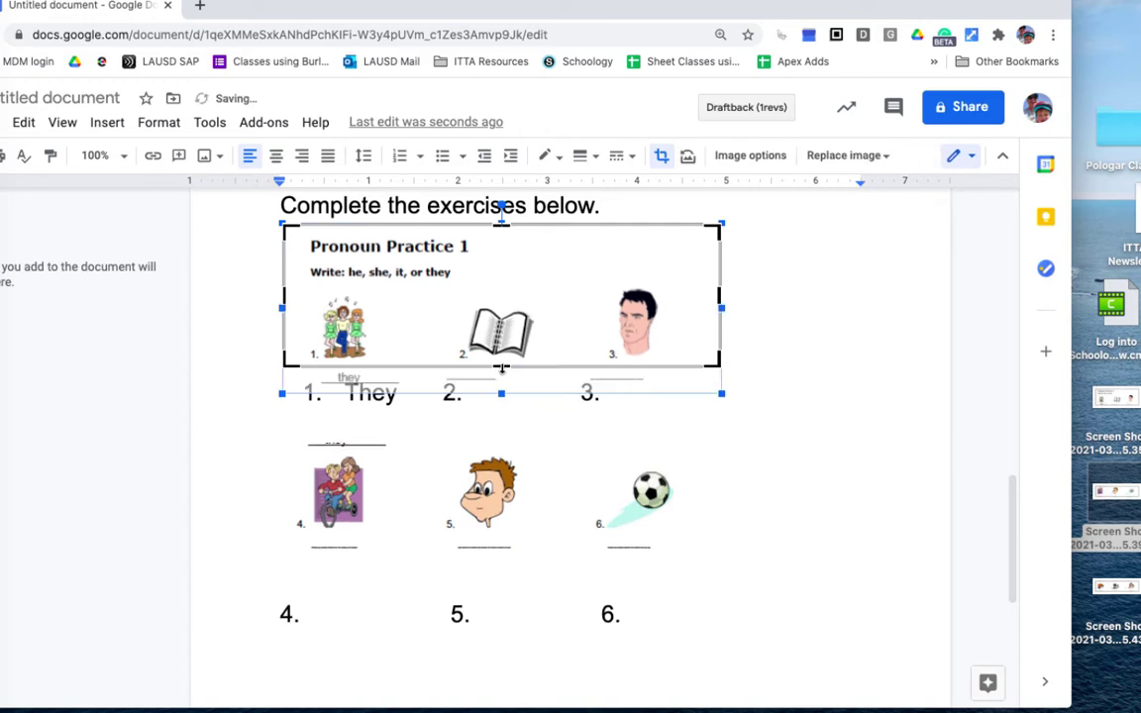
{"action": "left_click", "coordinate": [864, 370]}
Step: Underline the answer "They" beside number 1
{"action": "left_click", "coordinate": [401, 394]}
{"action": "double_click", "coordinate": [348, 394]}
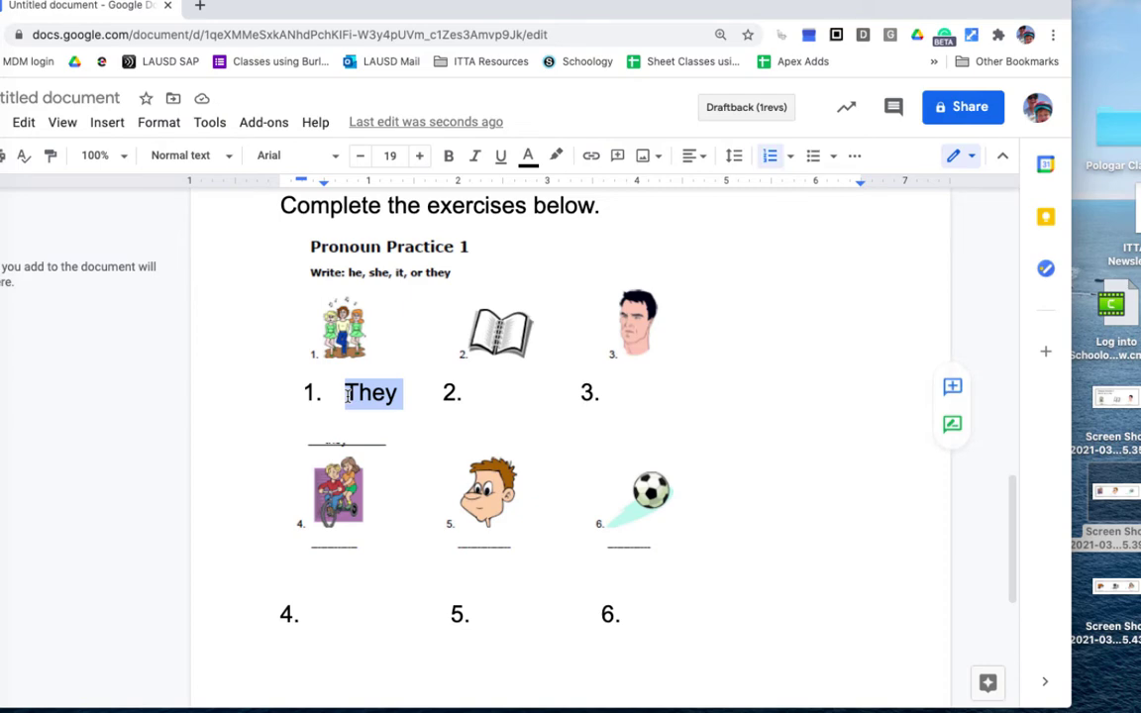
{"action": "type", "text": "U"}
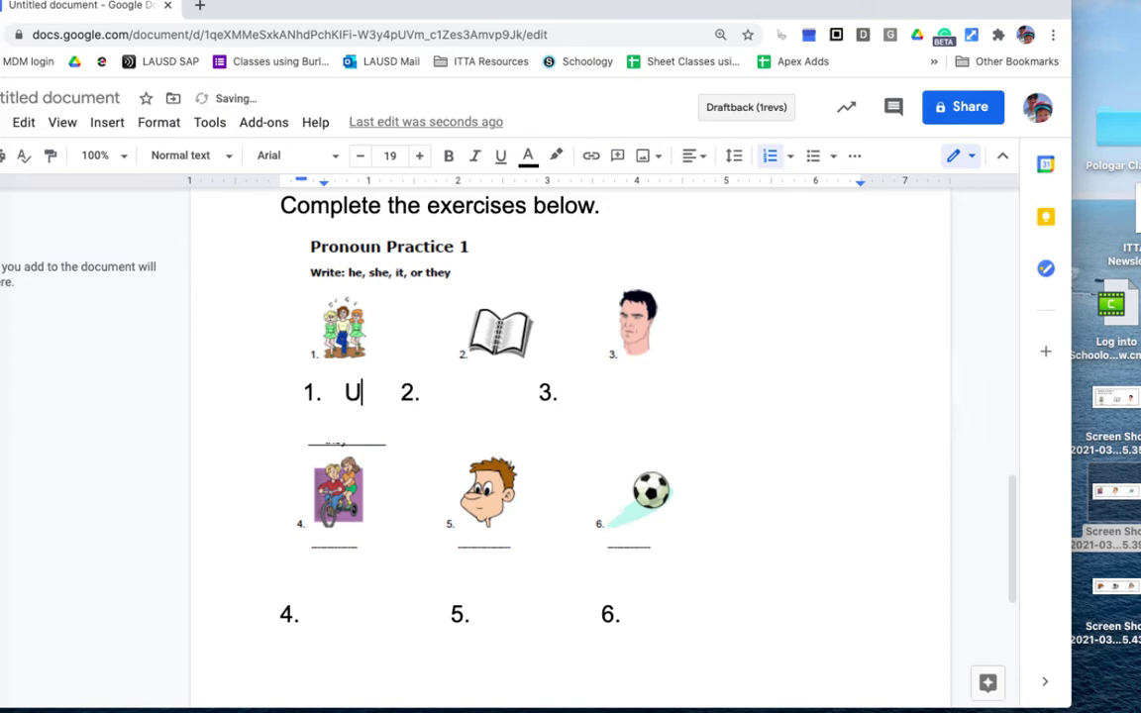
{"action": "key", "text": "ctrl+z"}
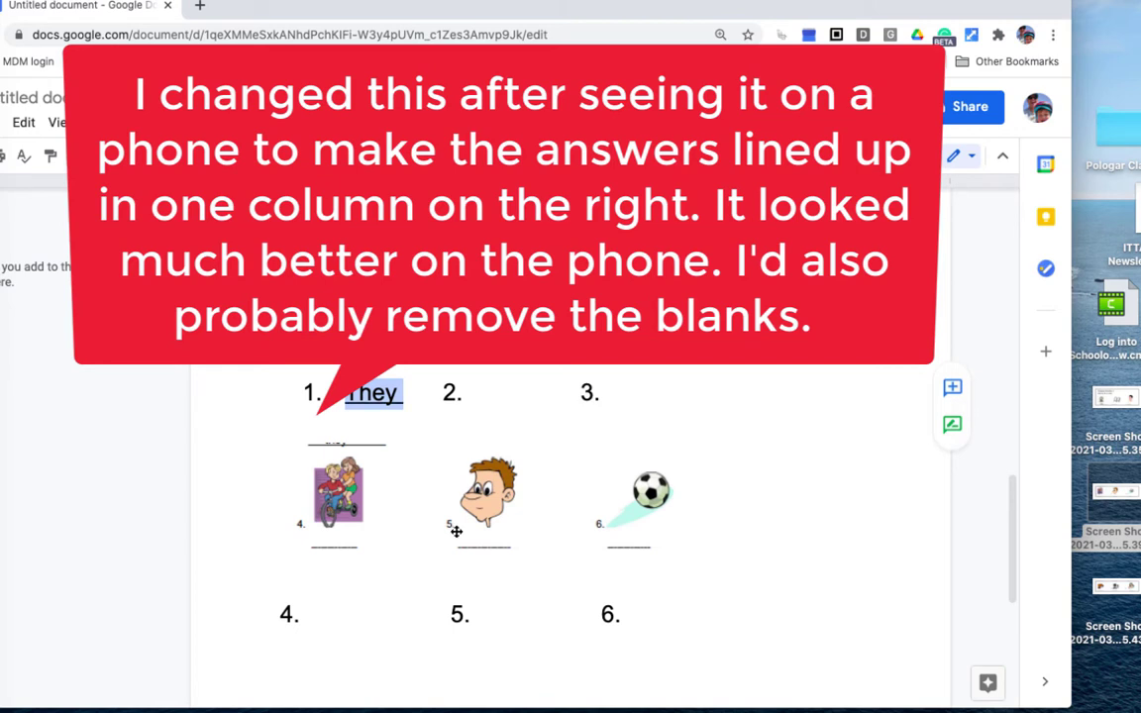
Step: Add an underscore answer blank directly after number 2
{"action": "left_click", "coordinate": [473, 396]}
{"action": "key", "text": "BackSpace"}
{"action": "type", "text": "_______"}
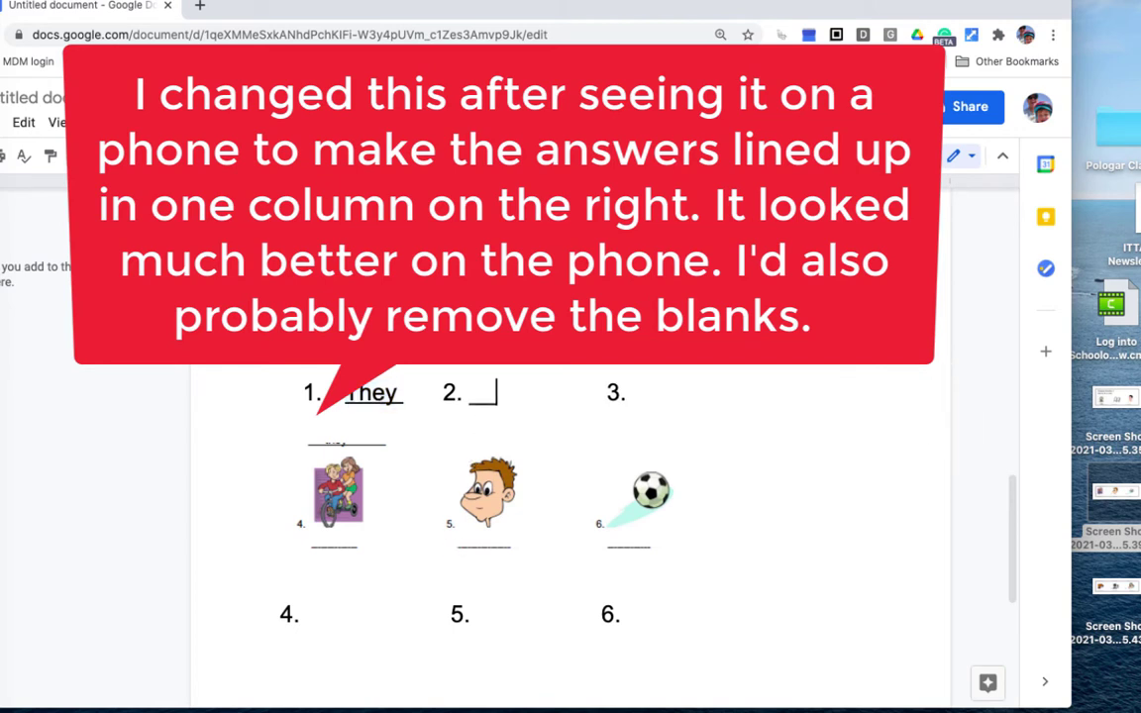
Step: Remove extra spaces before "3." to bring it back beneath the third picture, and add an underscore answer blank after it
{"action": "left_click", "coordinate": [681, 417]}
{"action": "key", "text": "BackSpace"}
{"action": "key", "text": "BackSpace"}
{"action": "key", "text": "BackSpace"}
{"action": "key", "text": "BackSpace"}
{"action": "key", "text": "BackSpace"}
{"action": "key", "text": "BackSpace"}
{"action": "key", "text": "BackSpace"}
{"action": "key", "text": "BackSpace"}
{"action": "key", "text": "BackSpace"}
{"action": "key", "text": "BackSpace"}
{"action": "key", "text": "BackSpace"}
{"action": "key", "text": "BackSpace"}
{"action": "left_click", "coordinate": [677, 396]}
{"action": "type", "text": "_______"}
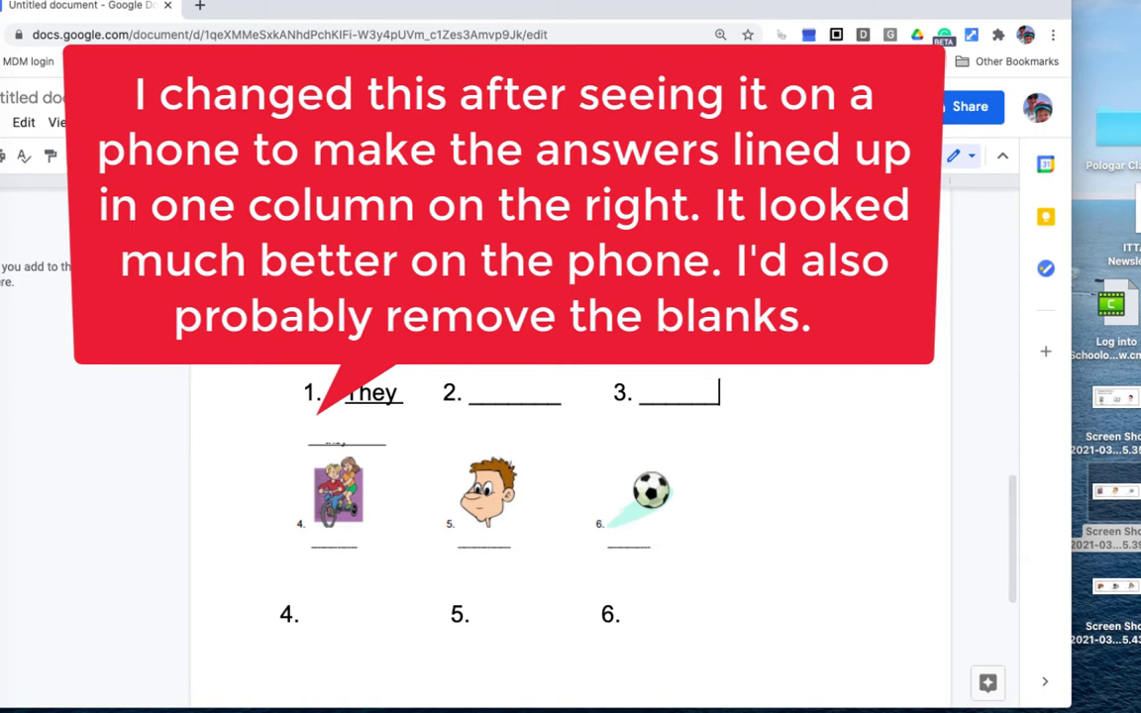
Step: Crop the answer blanks off the bottom of the exercises 4 to 6 image
{"action": "left_click", "coordinate": [447, 531]}
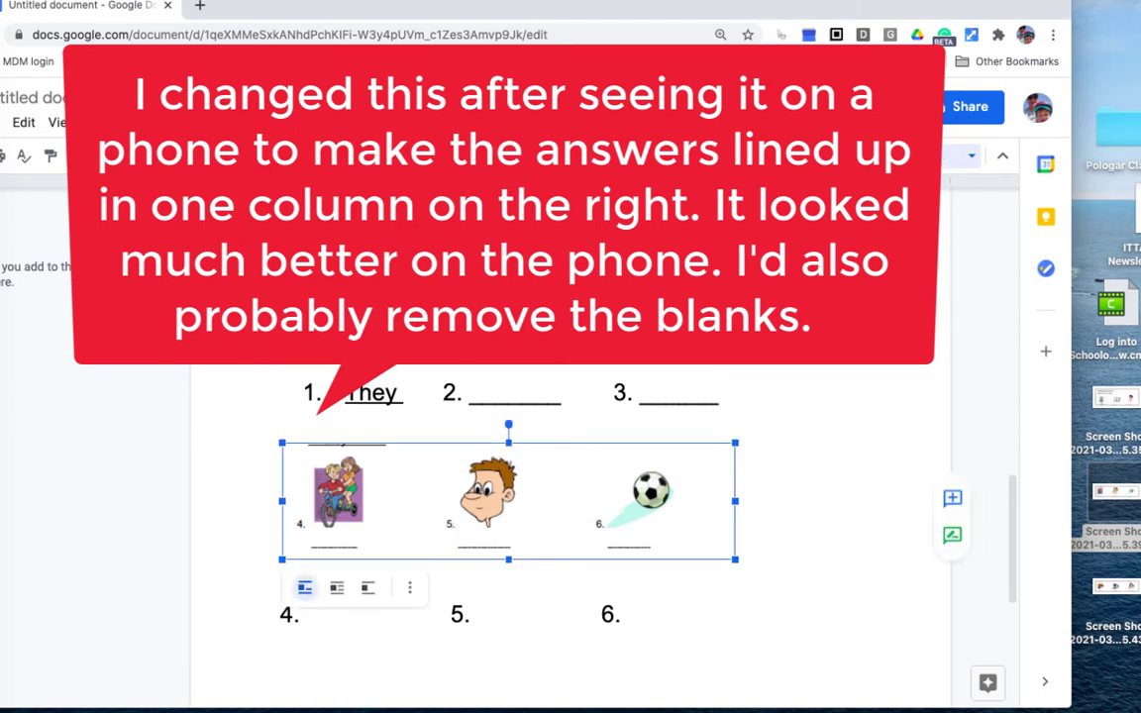
{"action": "double_click", "coordinate": [535, 544]}
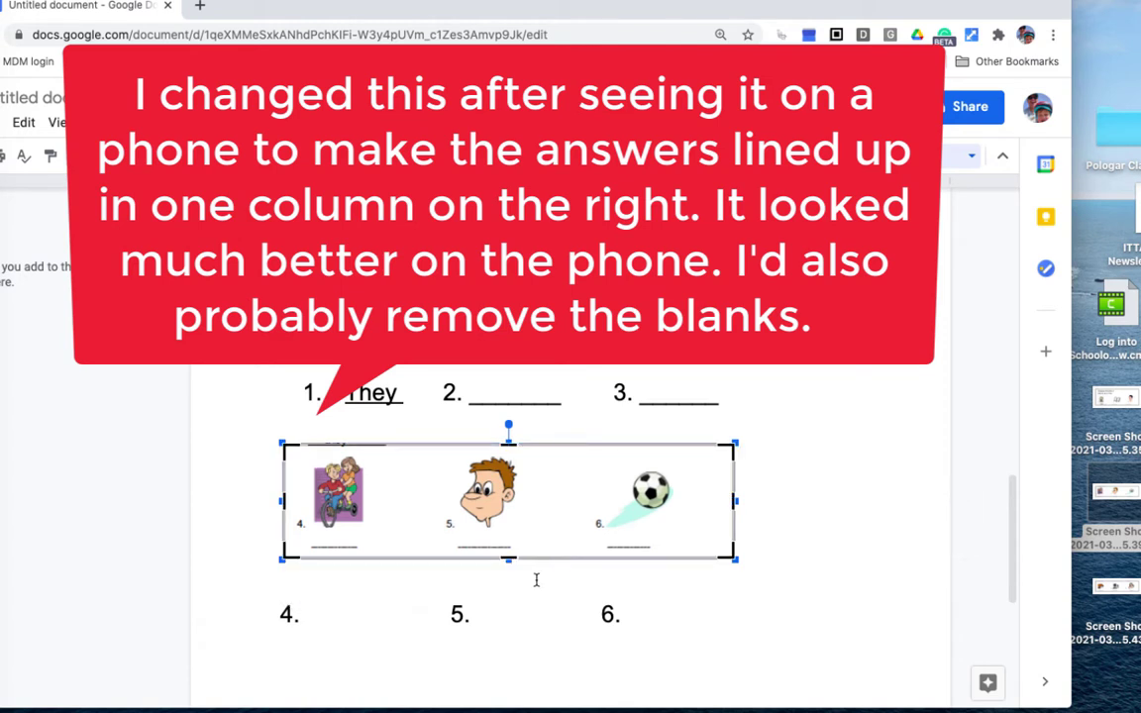
{"action": "left_click_drag", "start_coordinate": [507, 558], "coordinate": [507, 537]}
Step: Add underscore answer blanks after numbers 4 and 5, removing extra spaces so "5." lines up under its picture
{"action": "left_click", "coordinate": [345, 596]}
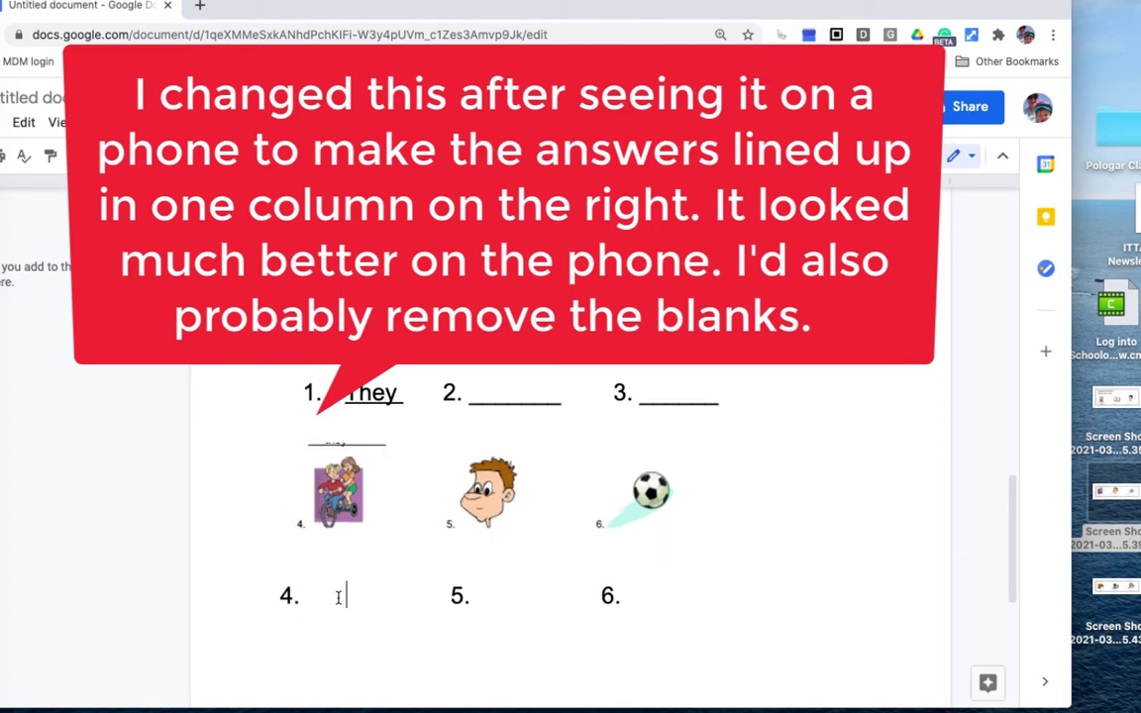
{"action": "type", "text": "________"}
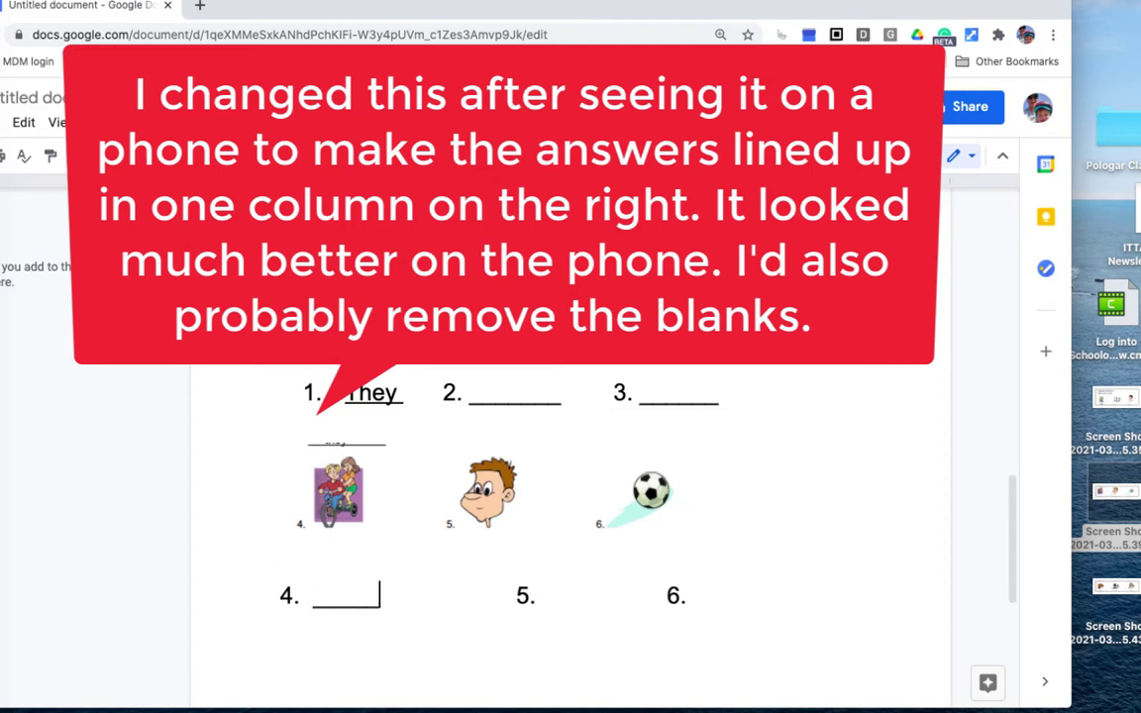
{"action": "left_click", "coordinate": [539, 595]}
{"action": "key", "text": "BackSpace"}
{"action": "key", "text": "BackSpace"}
{"action": "key", "text": "BackSpace"}
{"action": "key", "text": "BackSpace"}
{"action": "key", "text": "BackSpace"}
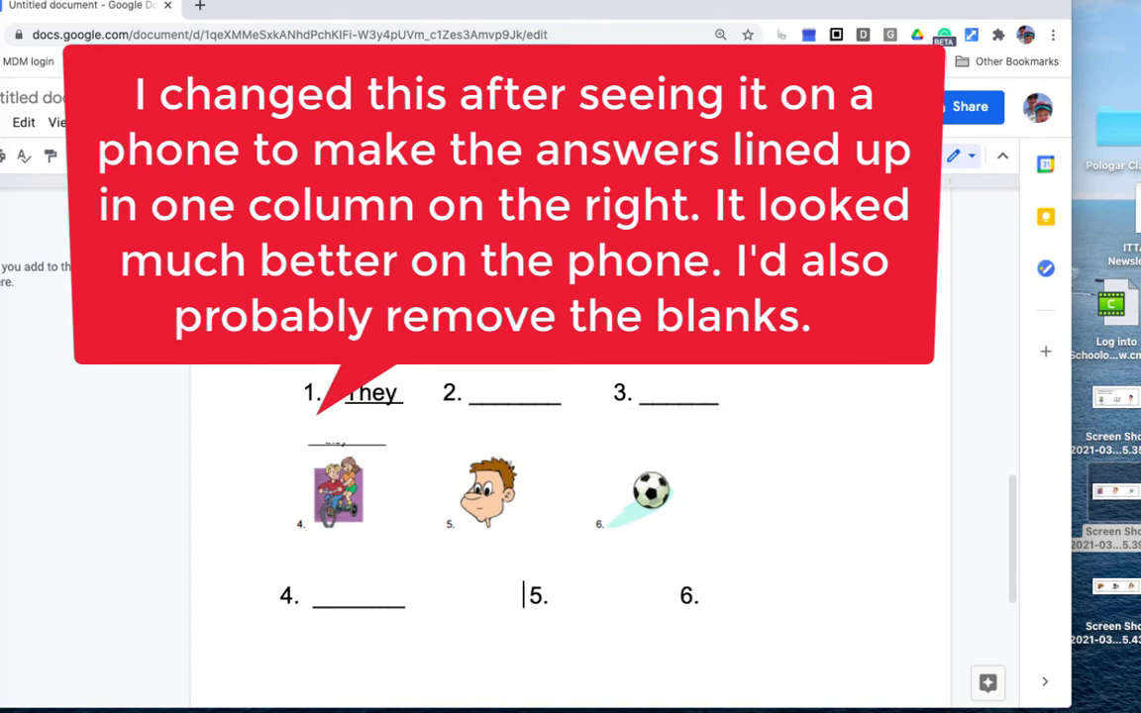
{"action": "key", "text": "BackSpace"}
{"action": "key", "text": "BackSpace"}
{"action": "key", "text": "BackSpace"}
{"action": "key", "text": "BackSpace"}
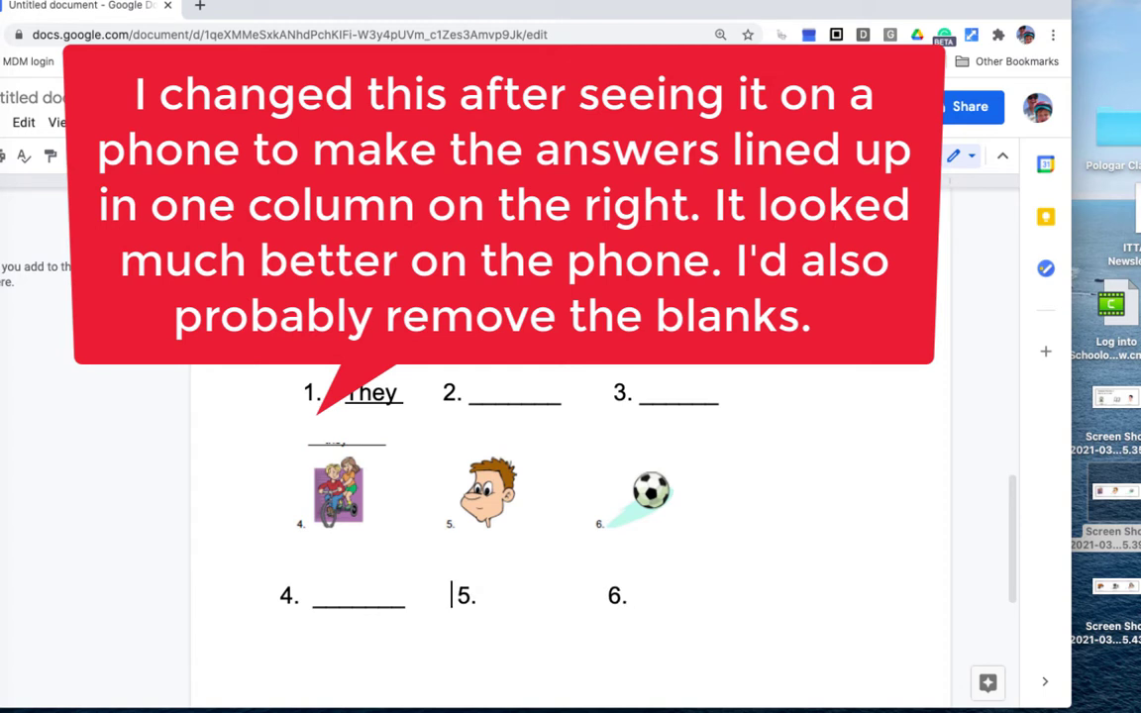
{"action": "key", "text": "BackSpace"}
{"action": "key", "text": "BackSpace"}
{"action": "key", "text": "BackSpace"}
{"action": "type", "text": "________"}
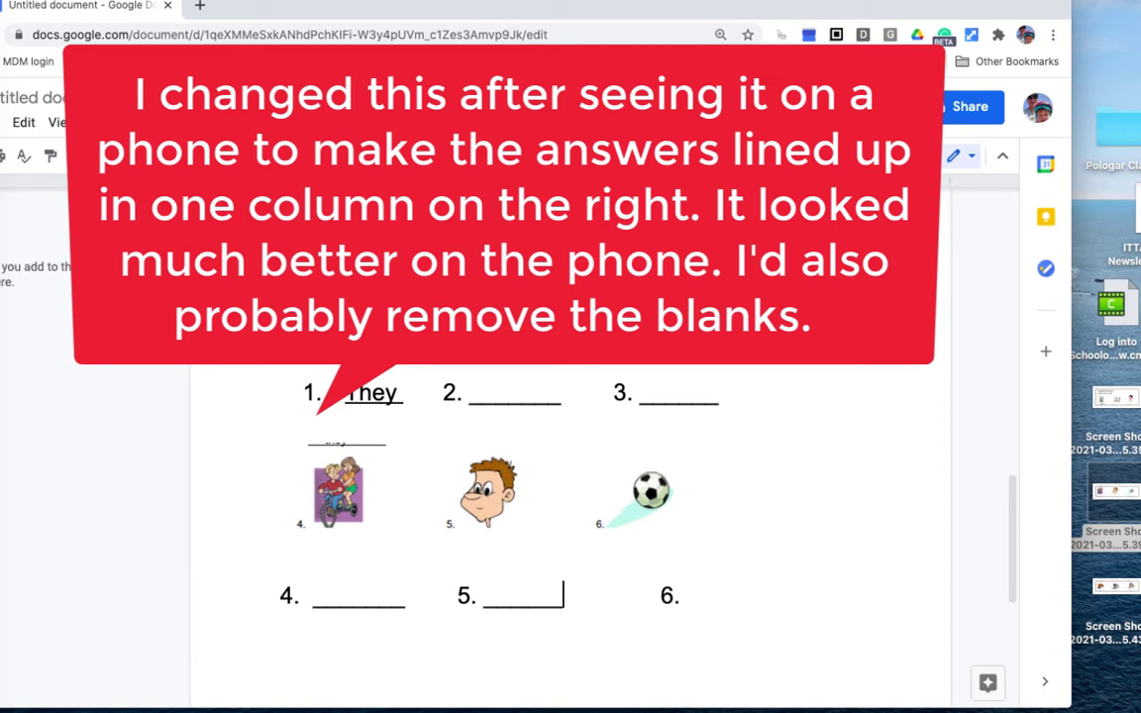
Step: Remove extra spaces before "6." to align it under the soccer ball picture, and add an underscore answer blank after it
{"action": "left_click", "coordinate": [672, 595]}
{"action": "key", "text": "BackSpace"}
{"action": "key", "text": "BackSpace"}
{"action": "key", "text": "BackSpace"}
{"action": "key", "text": "BackSpace"}
{"action": "key", "text": "BackSpace"}
{"action": "key", "text": "BackSpace"}
{"action": "left_click", "coordinate": [667, 597]}
{"action": "type", "text": "_______"}
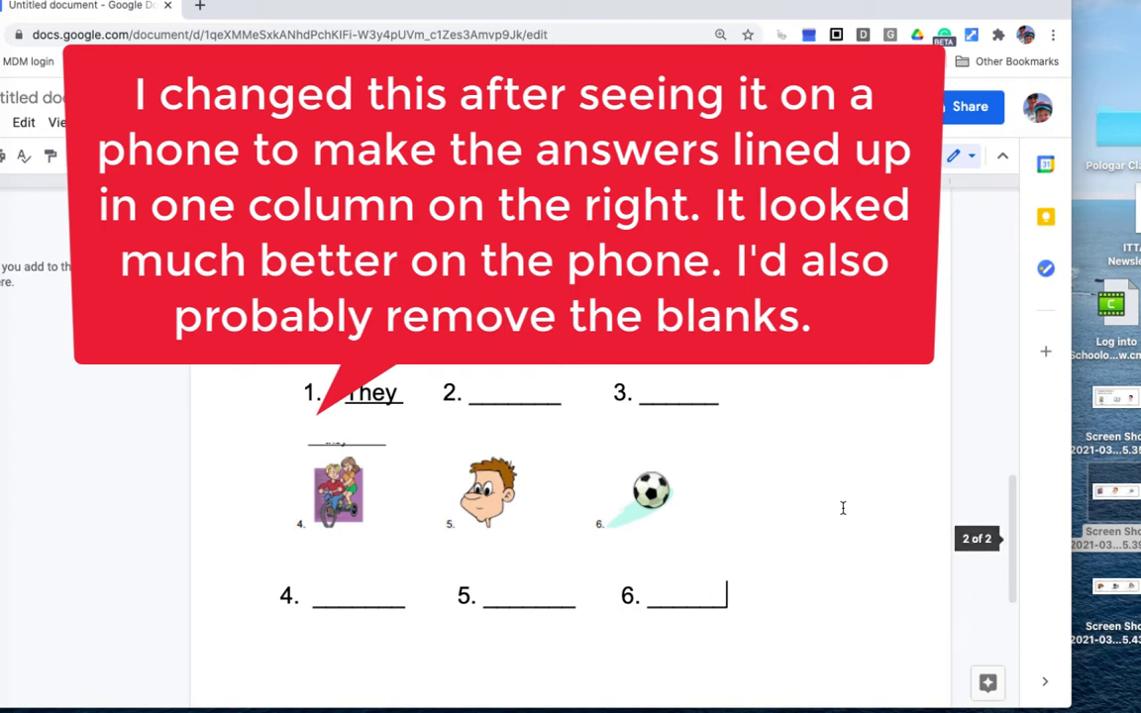
Step: Place the third desktop screenshot, exercises 7 to 9, in the document beneath the line for answers 4 to 6
{"action": "scroll", "coordinate": [843, 507], "scroll_direction": "down", "scroll_amount": 5}
{"action": "left_click_drag", "start_coordinate": [1123, 586], "coordinate": [473, 432]}
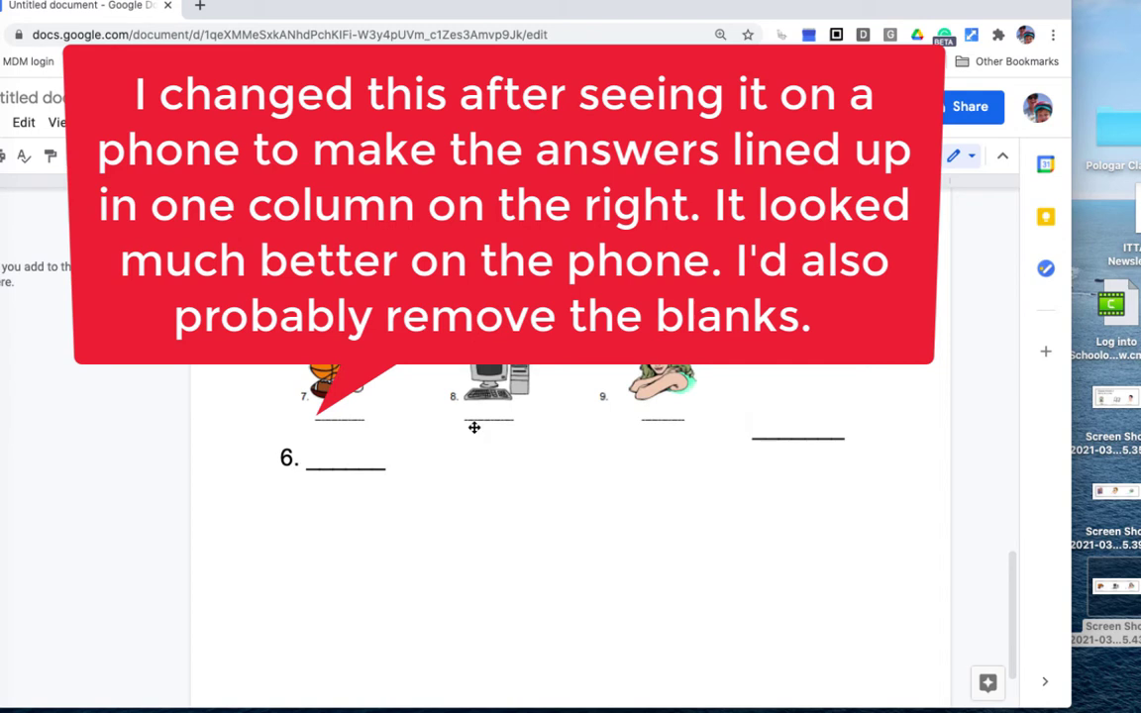
Step: Crop the bottom answer blanks off the exercises 7 to 9 image and move the displaced "6." blank back beside number 5
{"action": "left_click", "coordinate": [619, 397]}
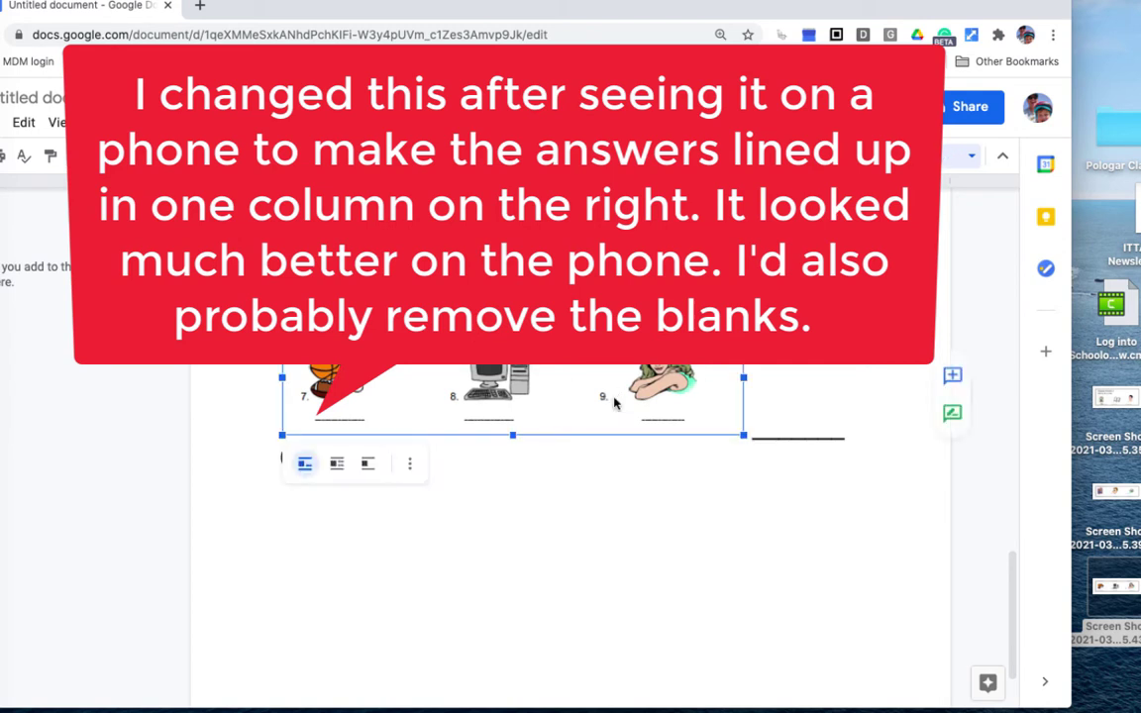
{"action": "double_click", "coordinate": [515, 368]}
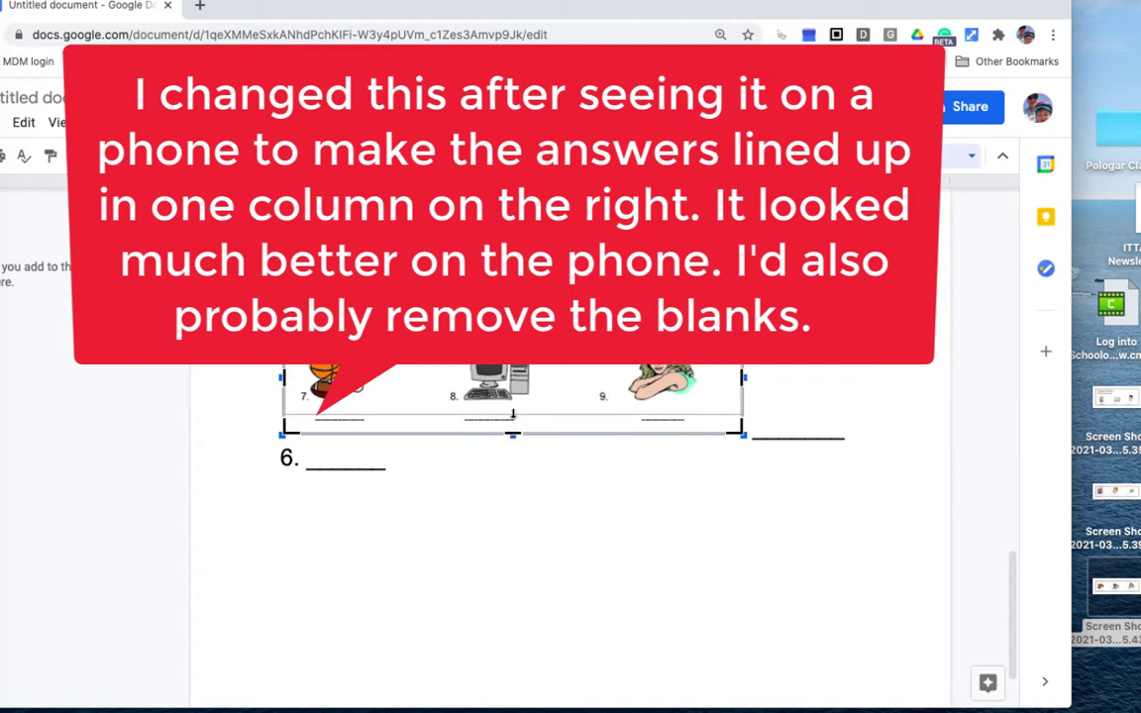
{"action": "left_click_drag", "start_coordinate": [512, 433], "coordinate": [512, 413]}
{"action": "left_click", "coordinate": [504, 455]}
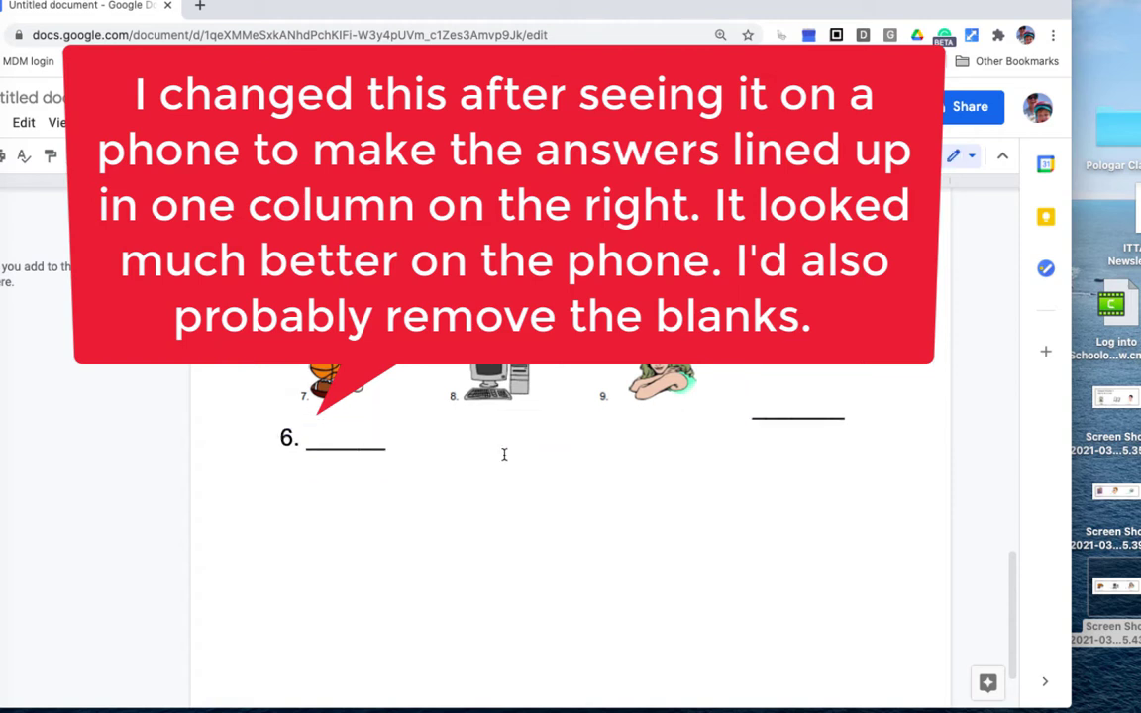
{"action": "left_click", "coordinate": [279, 437]}
Step: Apply a 2pt border to the exercises 7 to 9 image
{"action": "left_click", "coordinate": [370, 385]}
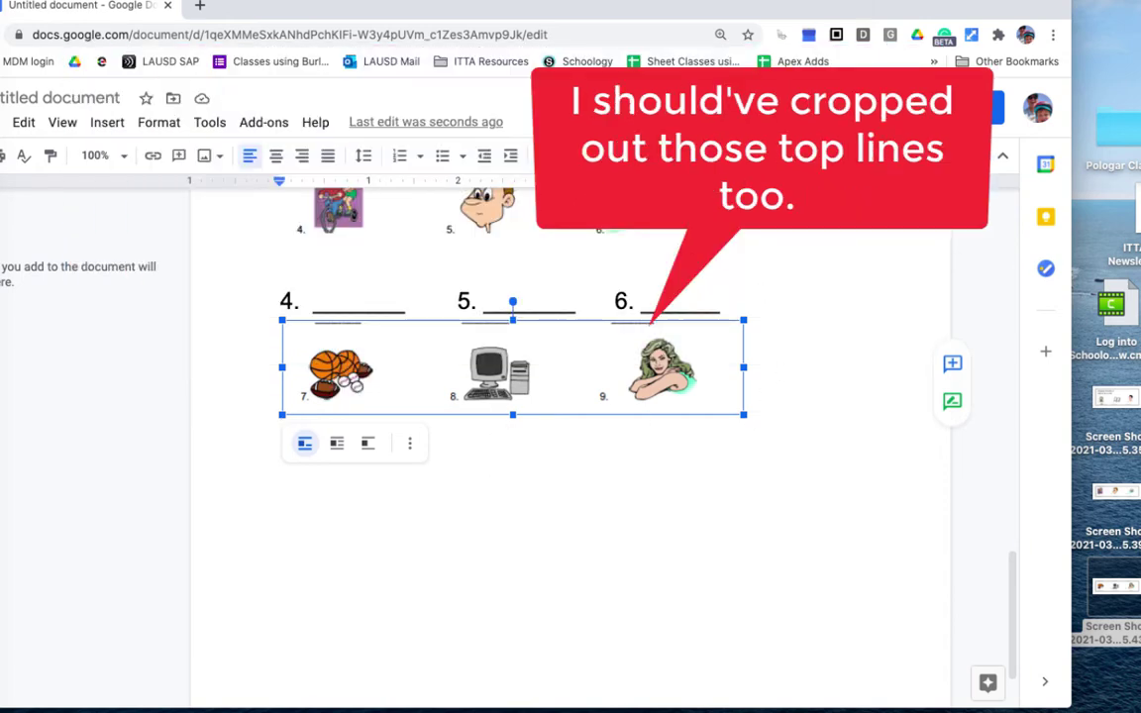
{"action": "left_click", "coordinate": [584, 156]}
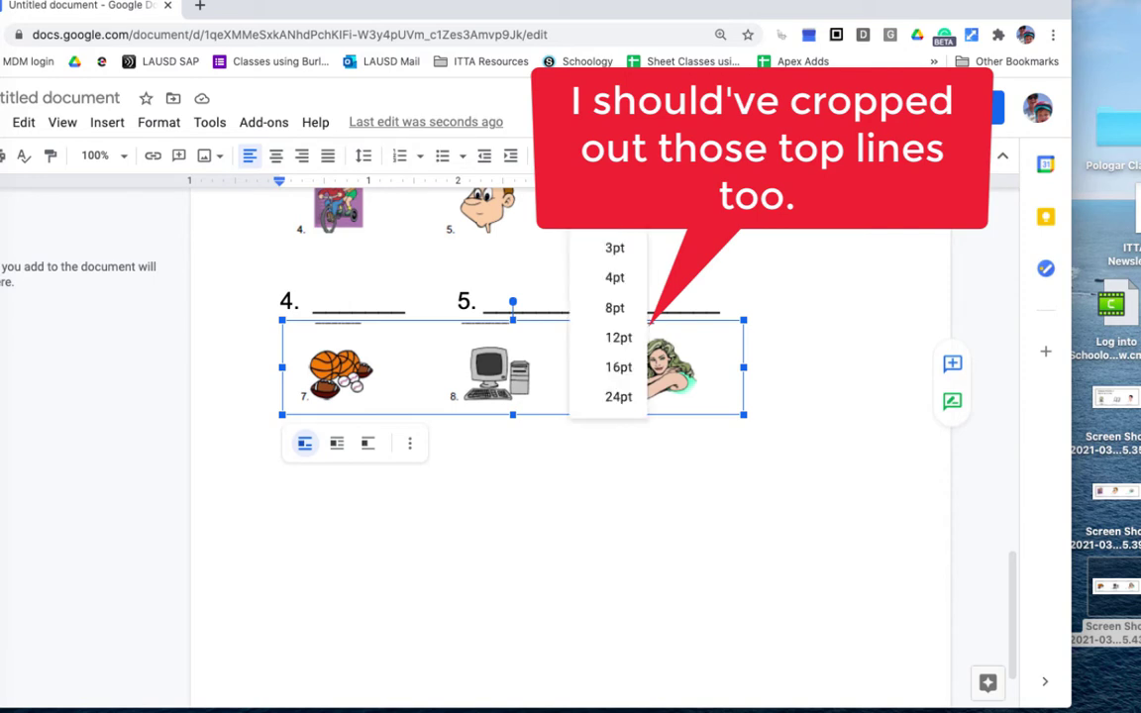
{"action": "left_click", "coordinate": [607, 216]}
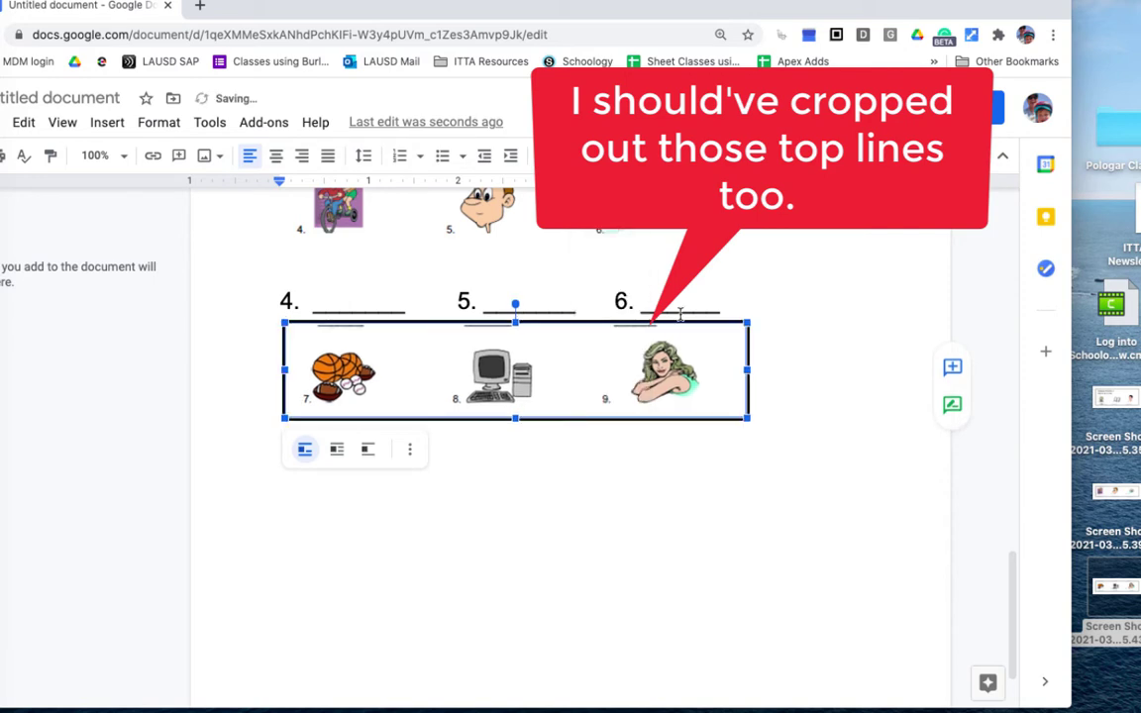
Step: Add a line below the exercises 7 to 9 image with numbers "7.", "8." and "9.", each followed by an underscore blank
{"action": "left_click", "coordinate": [782, 385]}
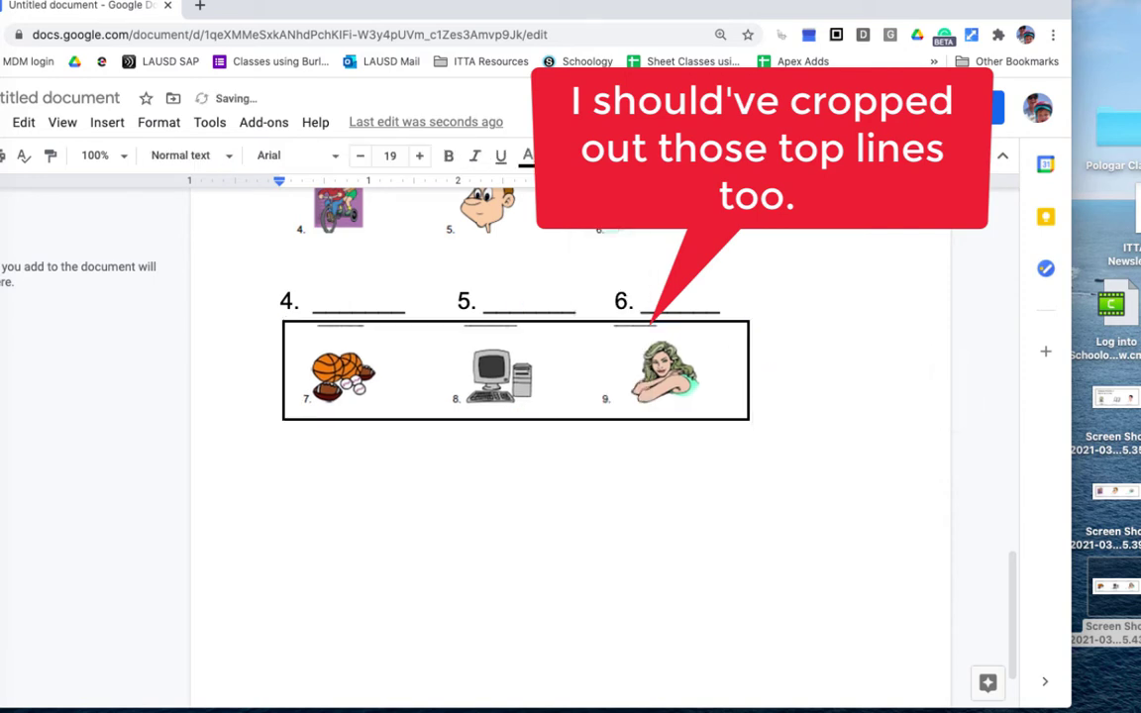
{"action": "key", "text": "Return"}
{"action": "type", "text": "7. _______        8. _________    9. _________"}
Step: Apply a 3pt border to the exercises 4 to 6 image
{"action": "scroll", "coordinate": [743, 330], "scroll_direction": "up", "scroll_amount": 1}
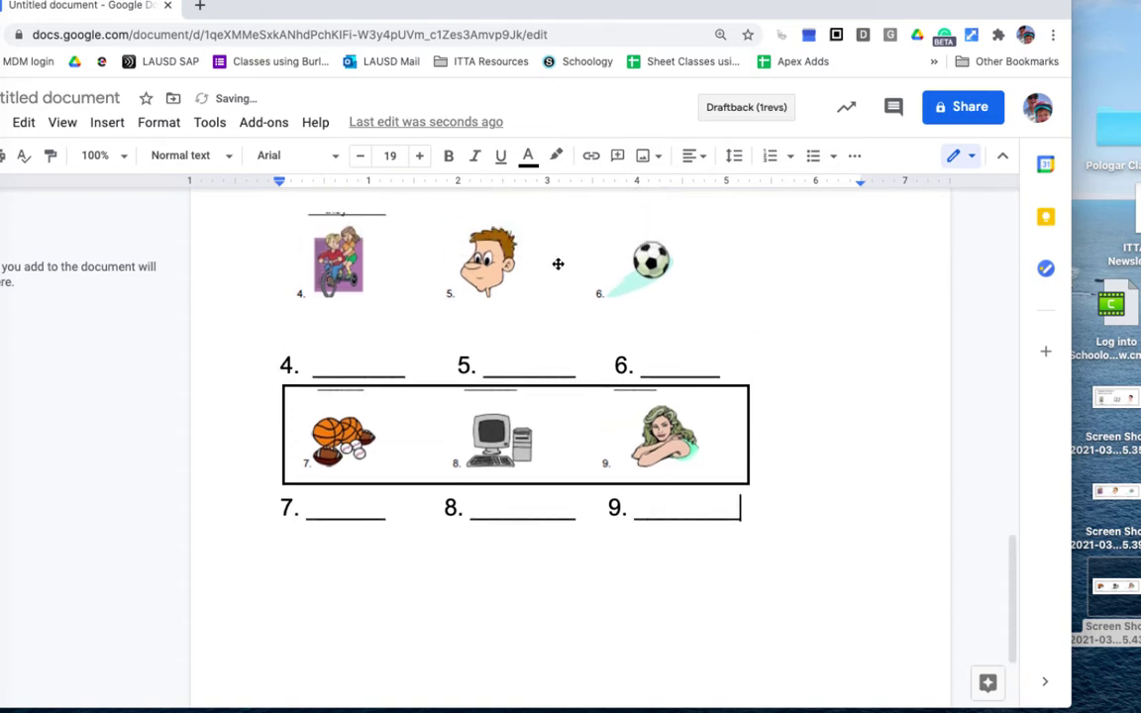
{"action": "left_click", "coordinate": [501, 238]}
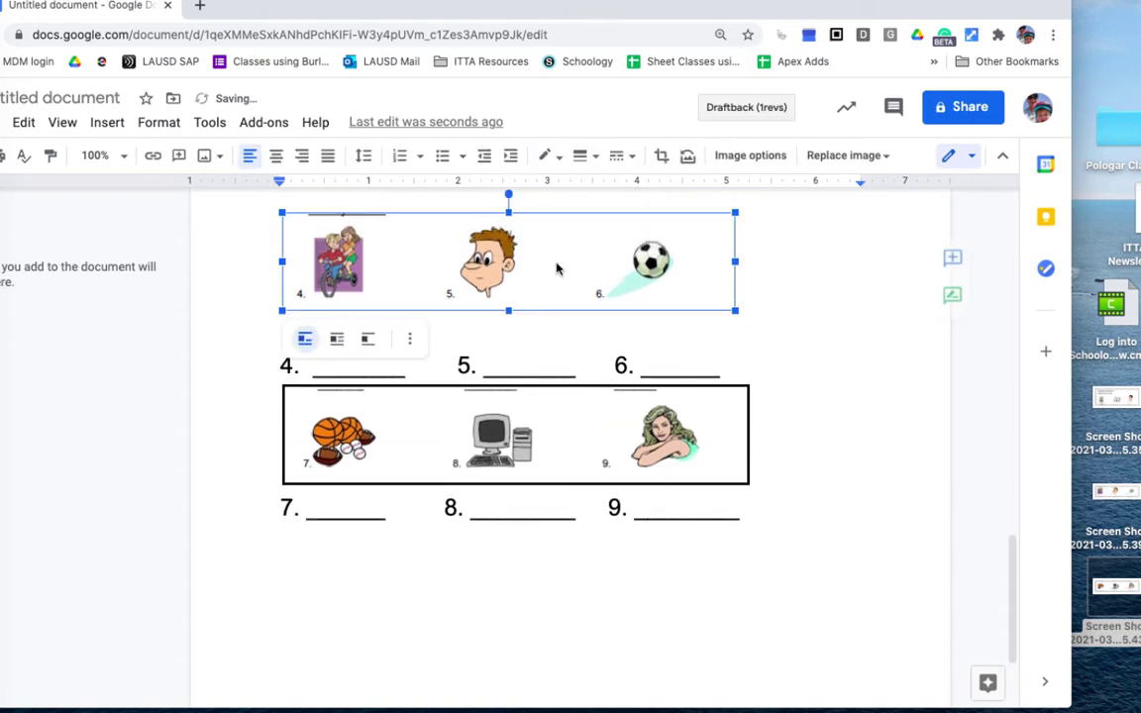
{"action": "left_click", "coordinate": [583, 159]}
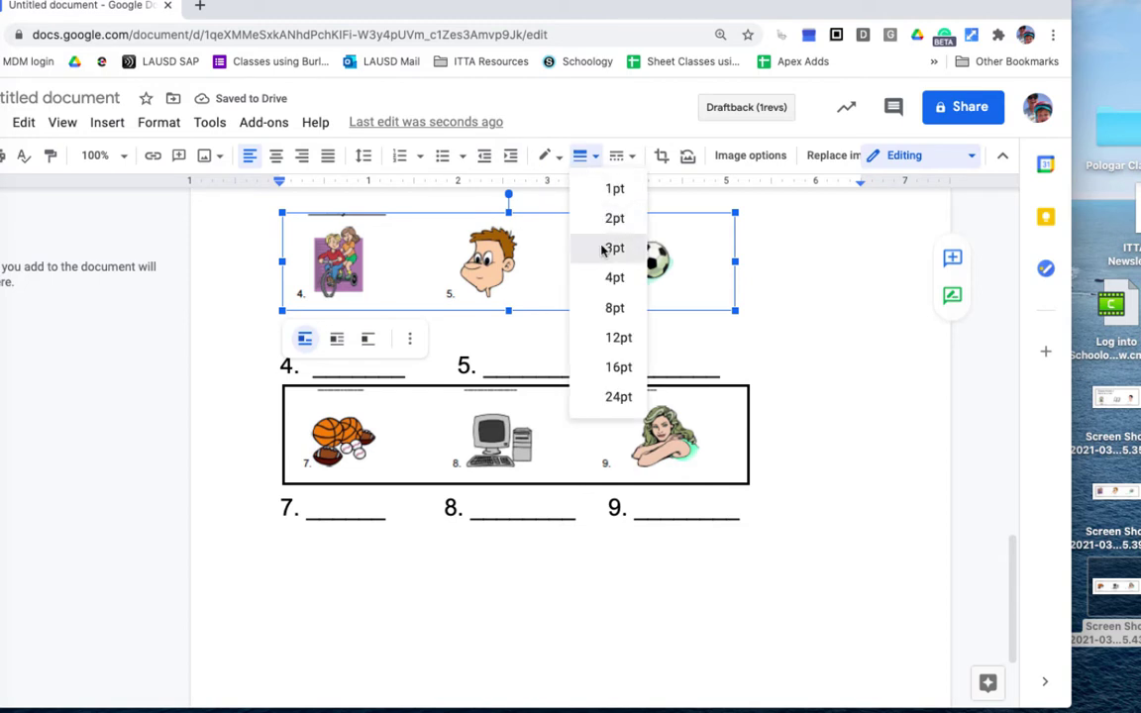
{"action": "left_click", "coordinate": [604, 248]}
Step: Apply a 3pt border to the Pronoun Practice 1 image
{"action": "scroll", "coordinate": [518, 295], "scroll_direction": "up", "scroll_amount": 4}
{"action": "left_click", "coordinate": [503, 327]}
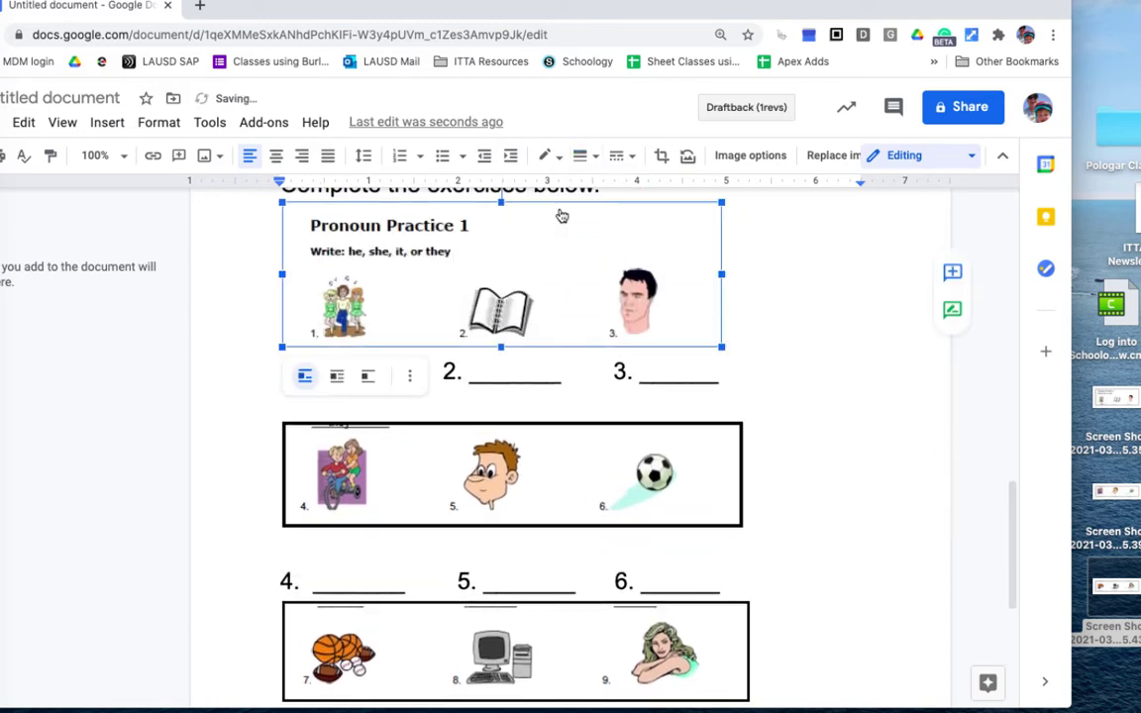
{"action": "left_click", "coordinate": [582, 156]}
{"action": "left_click", "coordinate": [604, 247]}
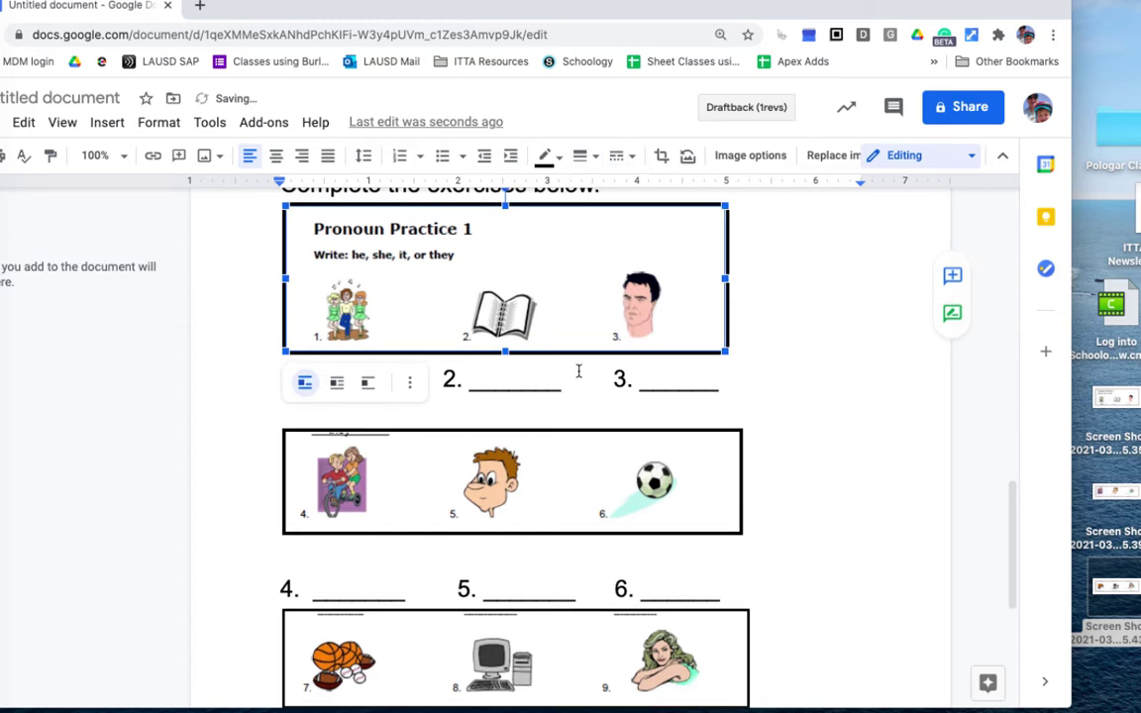
Step: Review the bordered exercise images and their numbered answer blanks from exercise 1 through 9
{"action": "scroll", "coordinate": [580, 370], "scroll_direction": "down", "scroll_amount": 3}
{"action": "left_click", "coordinate": [565, 376]}
{"action": "scroll", "coordinate": [561, 378], "scroll_direction": "down", "scroll_amount": 1}
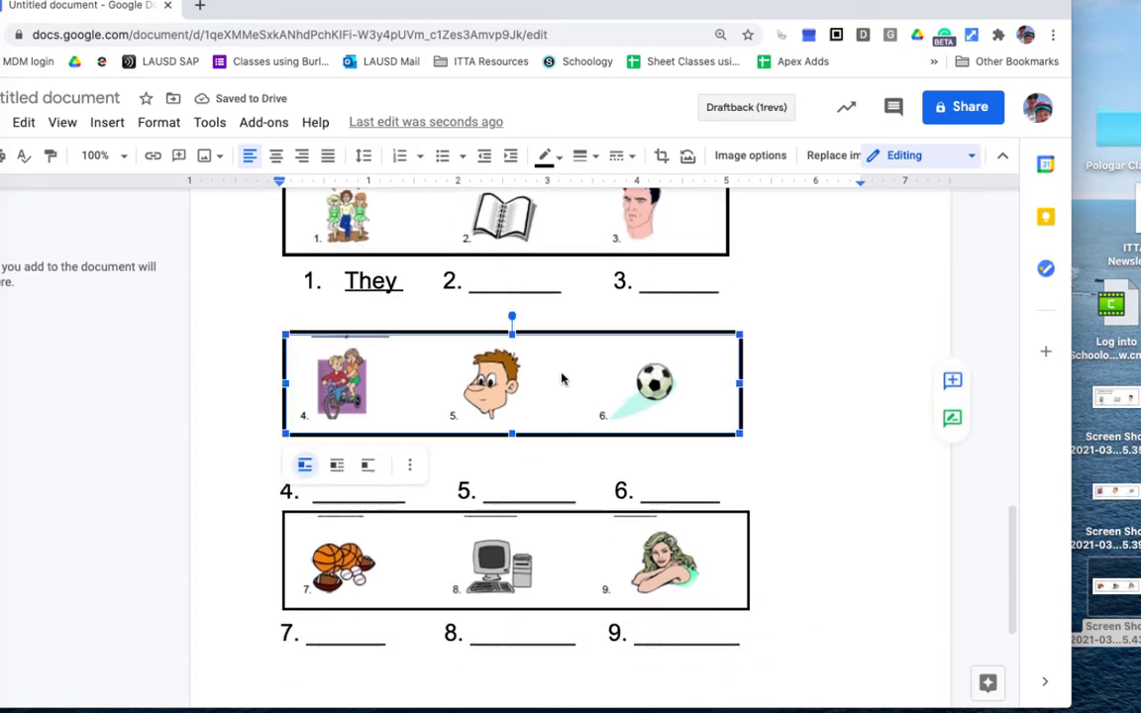
{"action": "scroll", "coordinate": [562, 378], "scroll_direction": "down", "scroll_amount": 3}
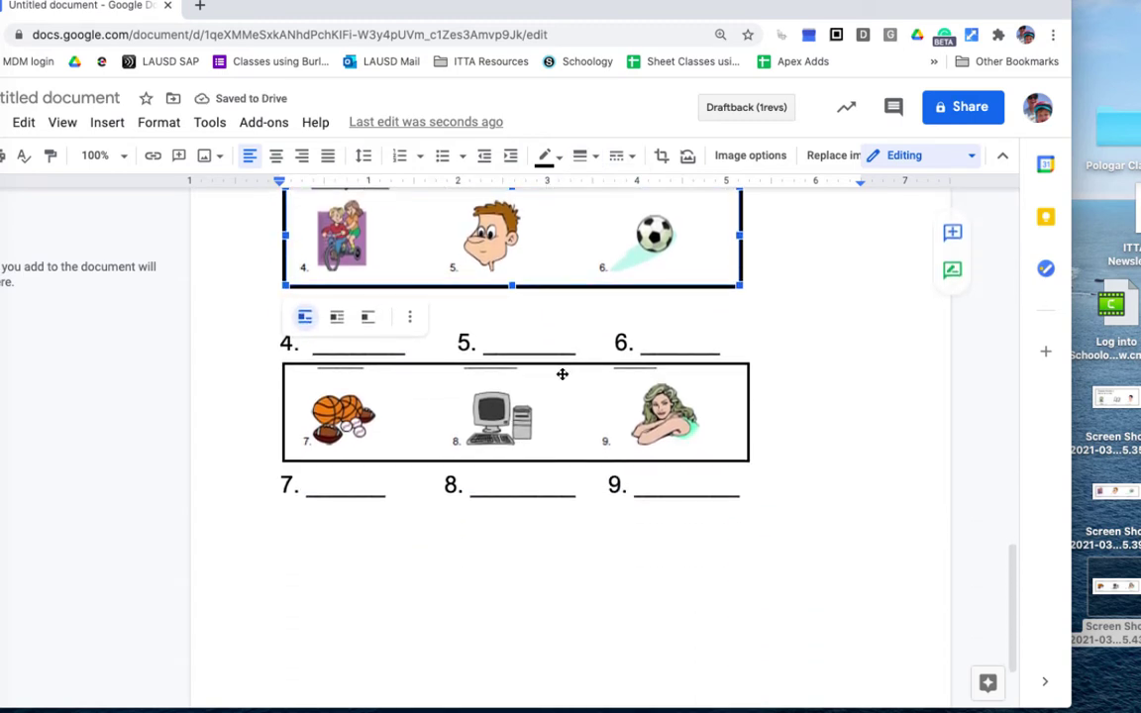
{"action": "scroll", "coordinate": [573, 427], "scroll_direction": "up", "scroll_amount": 1}
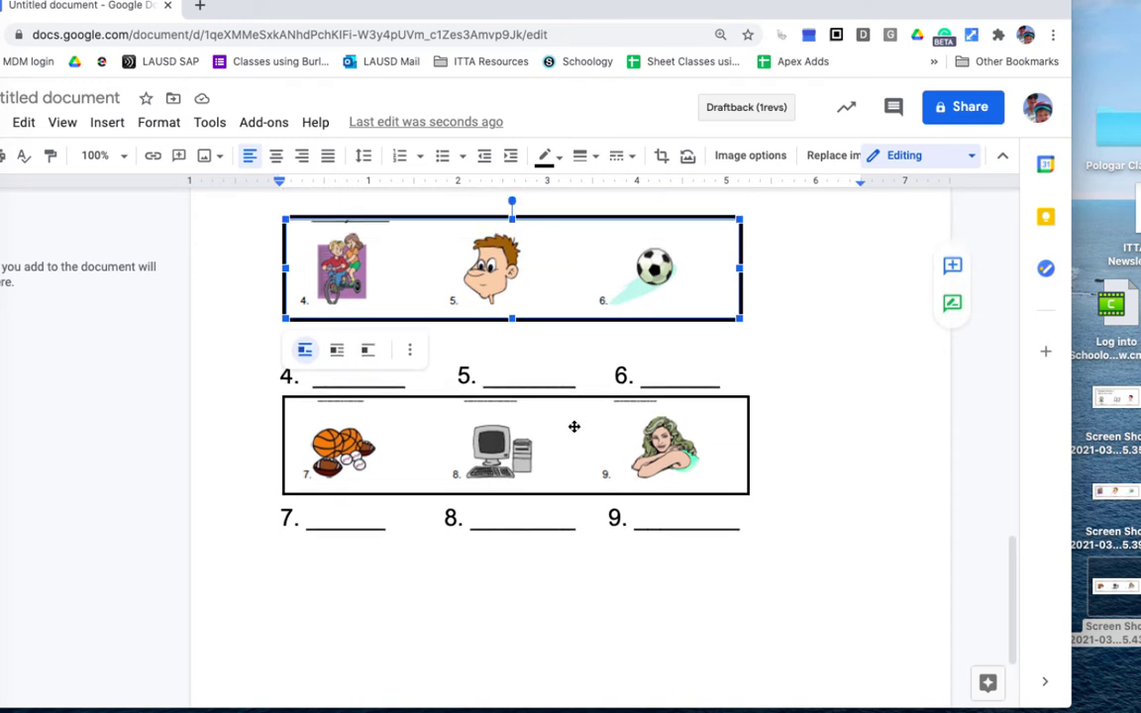
{"action": "scroll", "coordinate": [573, 427], "scroll_direction": "down", "scroll_amount": 1}
{"action": "scroll", "coordinate": [574, 426], "scroll_direction": "up", "scroll_amount": 6}
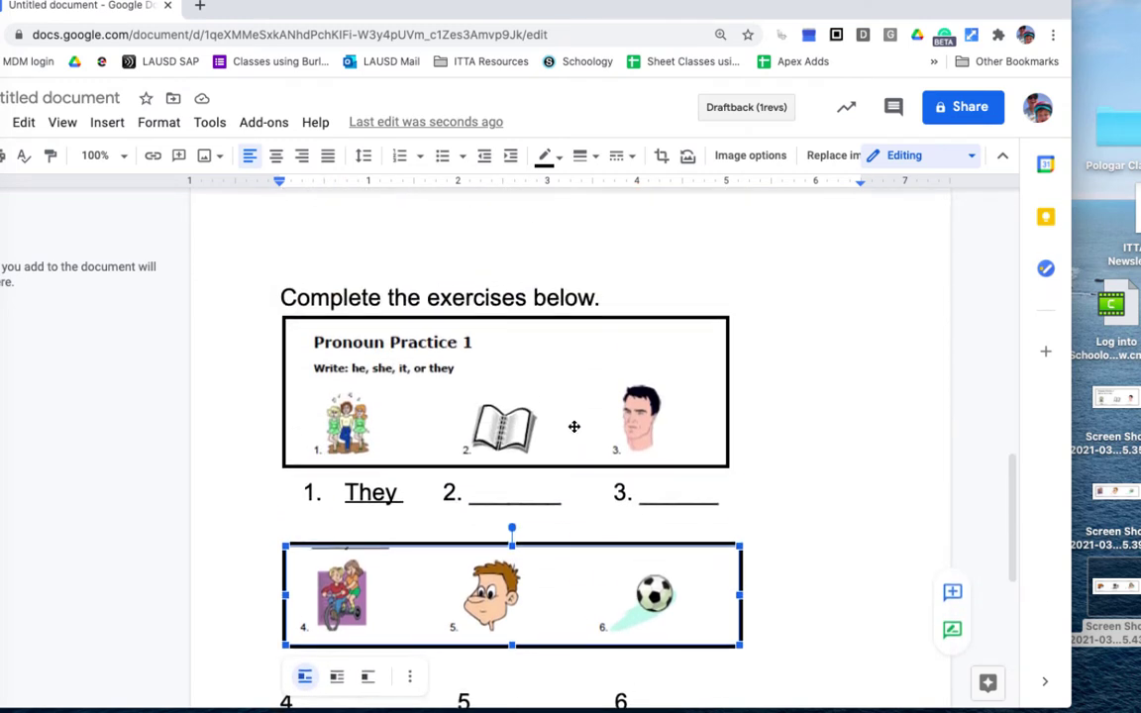
{"action": "scroll", "coordinate": [574, 430], "scroll_direction": "down", "scroll_amount": 3}
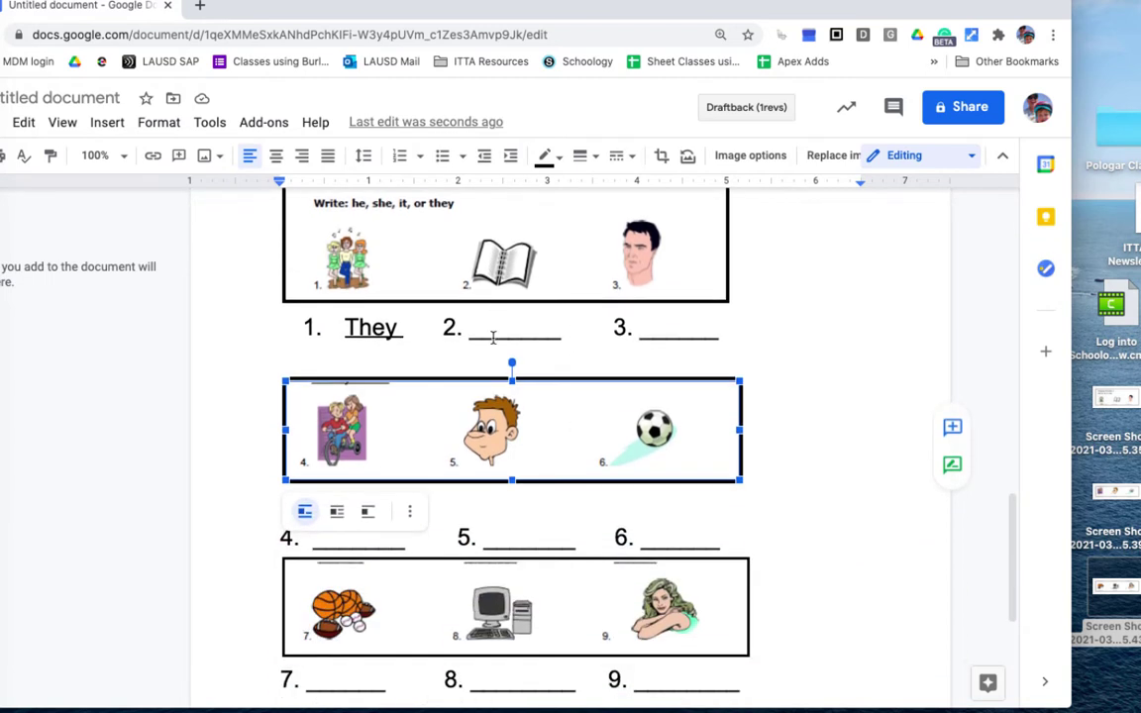
{"action": "scroll", "coordinate": [526, 508], "scroll_direction": "down", "scroll_amount": 3}
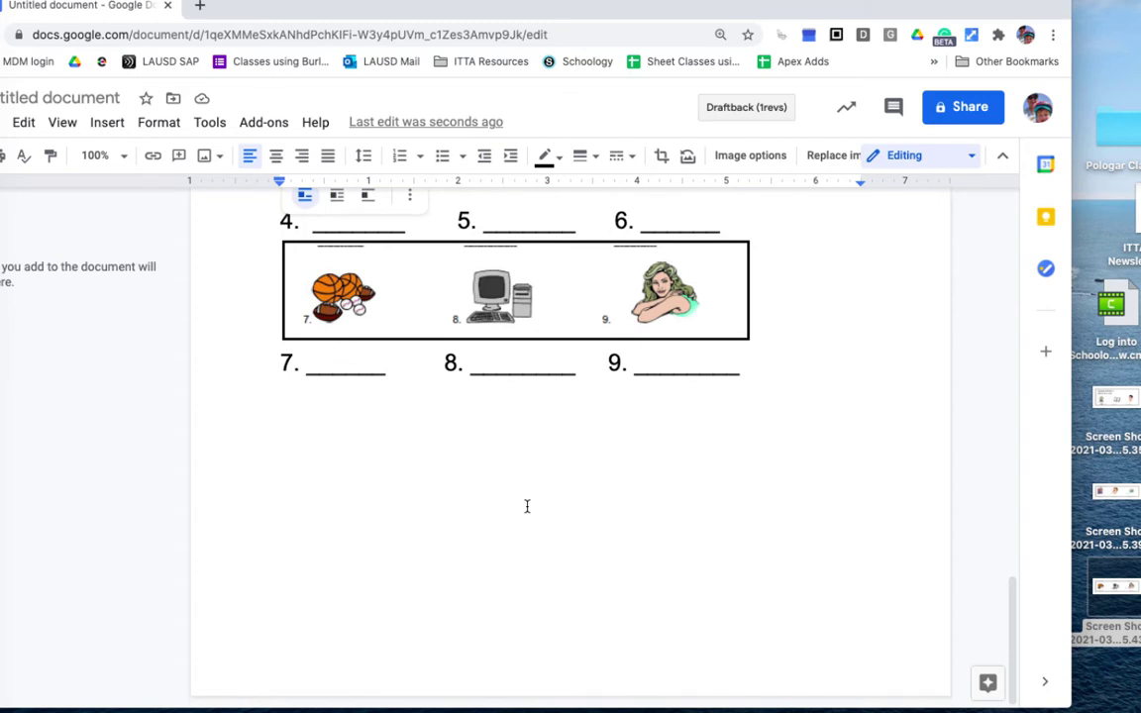
Step: Add the line "CONTINUE ON NEXT PAGE" below the answer blanks for exercises 7 to 9
{"action": "left_click", "coordinate": [794, 369]}
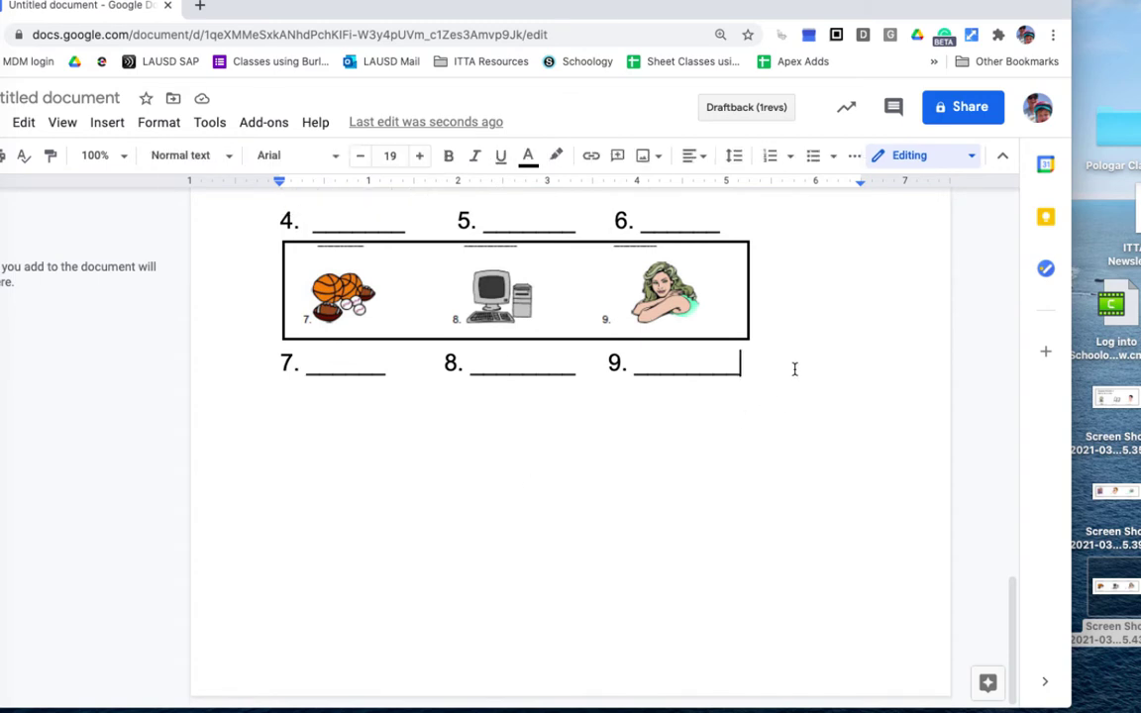
{"action": "key", "text": "Return"}
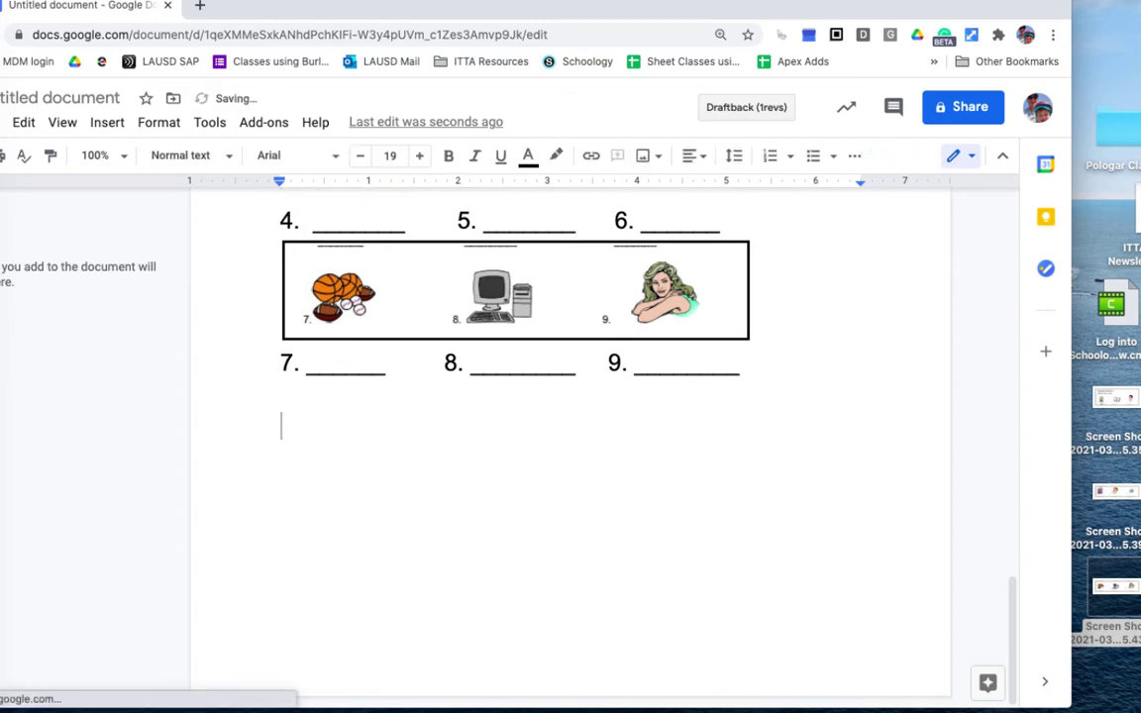
{"action": "type", "text": "CONTINUE ON "}
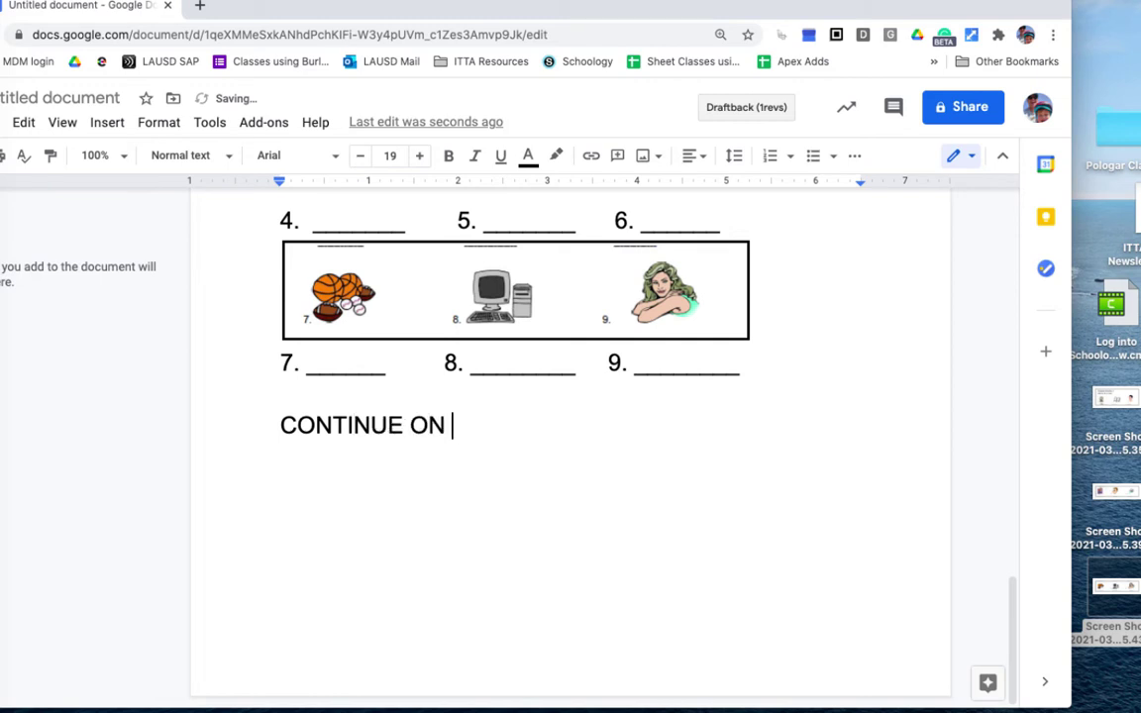
{"action": "type", "text": "NEXT PAGE"}
{"action": "key", "text": "Return"}
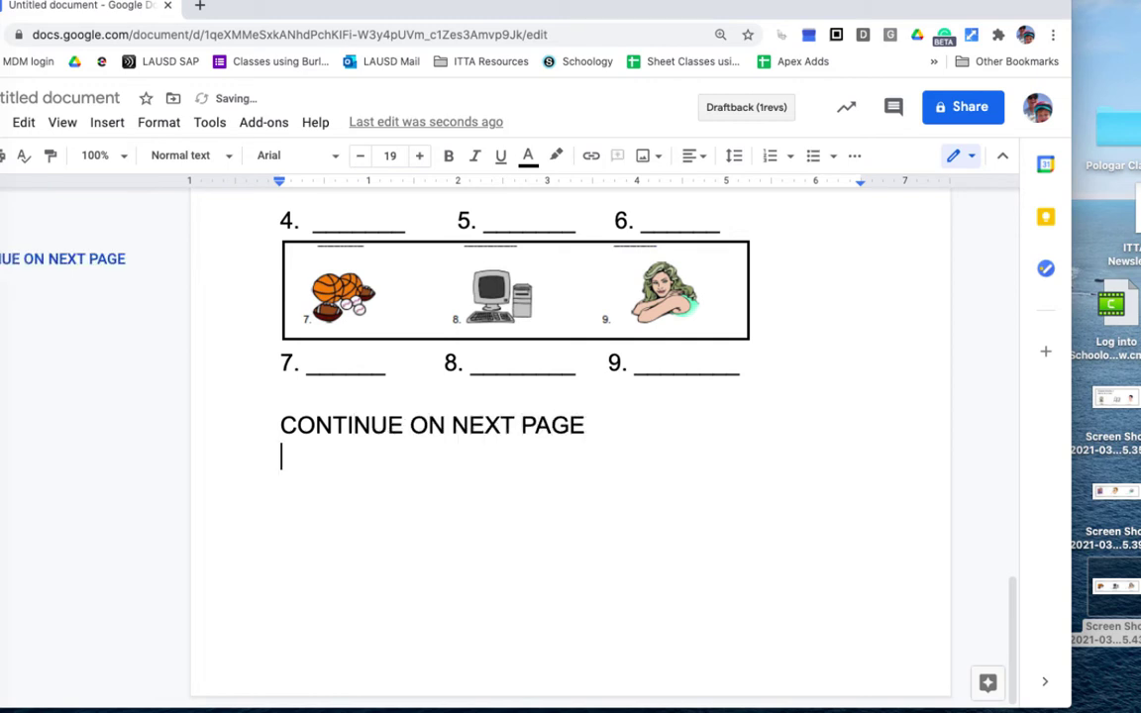
Step: Insert blank lines after the "CONTINUE ON NEXT PAGE" text until a new page starts
{"action": "key", "text": "Return"}
{"action": "key", "text": "Return"}
{"action": "key", "text": "Return"}
{"action": "key", "text": "Return"}
{"action": "key", "text": "Return"}
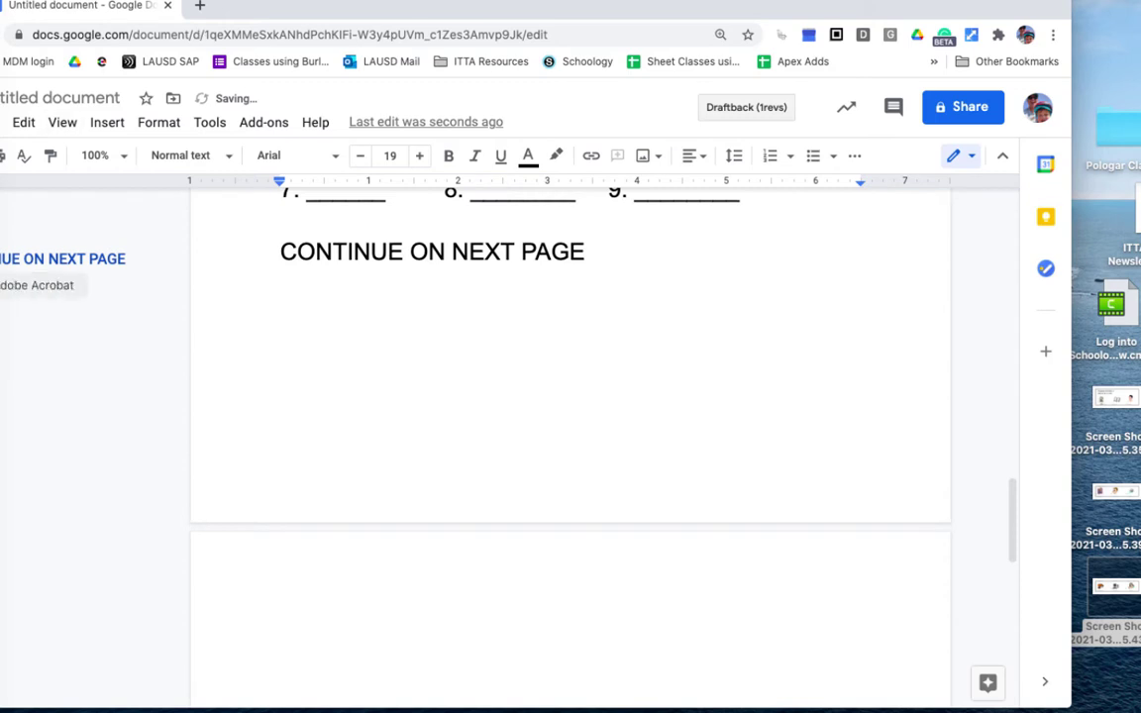
Step: Switch to the workbook PDF in Adobe Acrobat and capture a screenshot of the Pronoun Practice 2 heading, pronoun chart and Examples box on page 6
{"action": "left_click", "coordinate": [3, 285]}
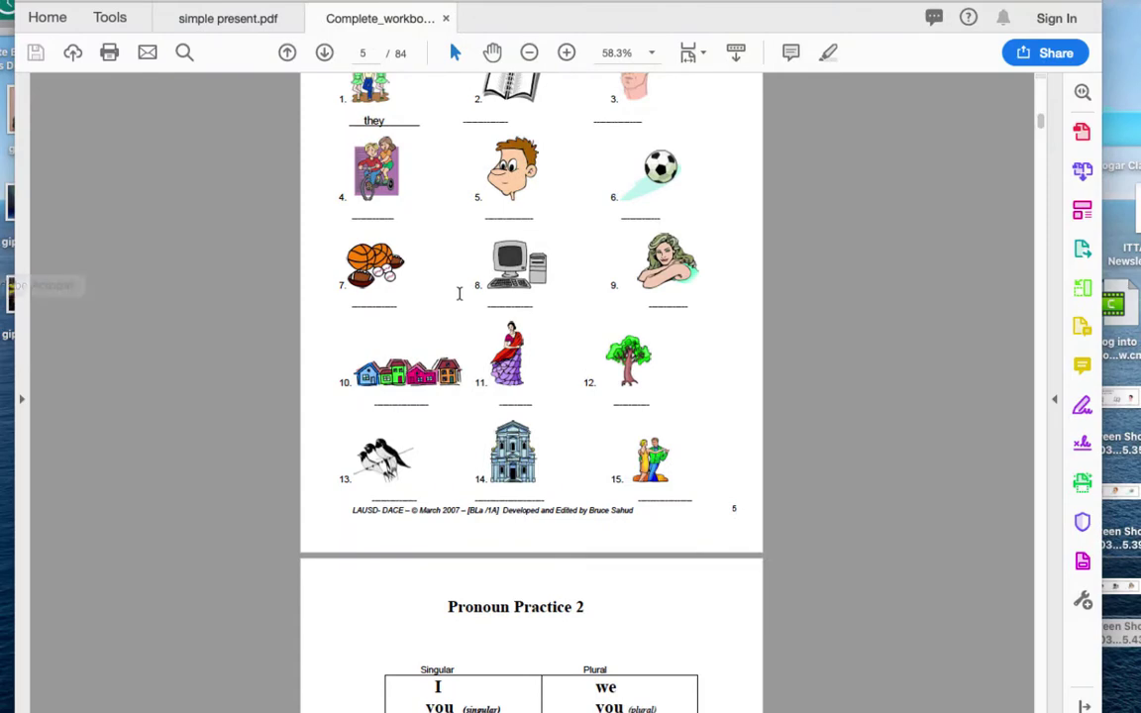
{"action": "scroll", "coordinate": [460, 293], "scroll_direction": "down", "scroll_amount": 5}
{"action": "scroll", "coordinate": [458, 293], "scroll_direction": "down", "scroll_amount": 3}
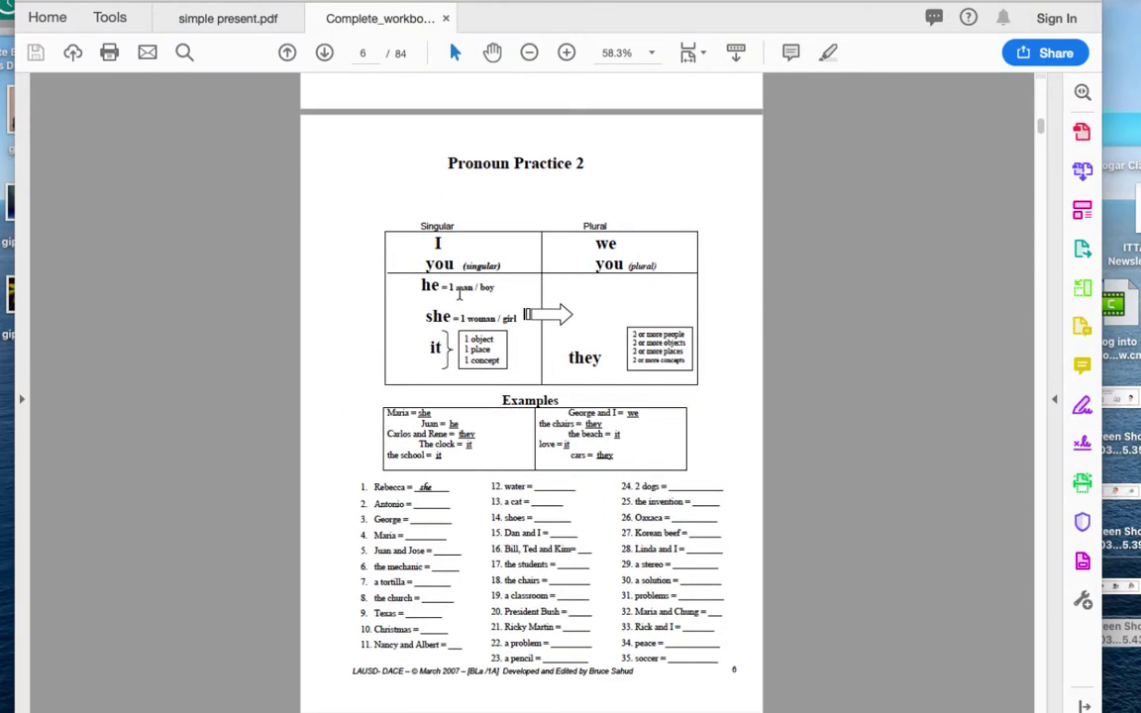
{"action": "scroll", "coordinate": [459, 293], "scroll_direction": "down", "scroll_amount": 2}
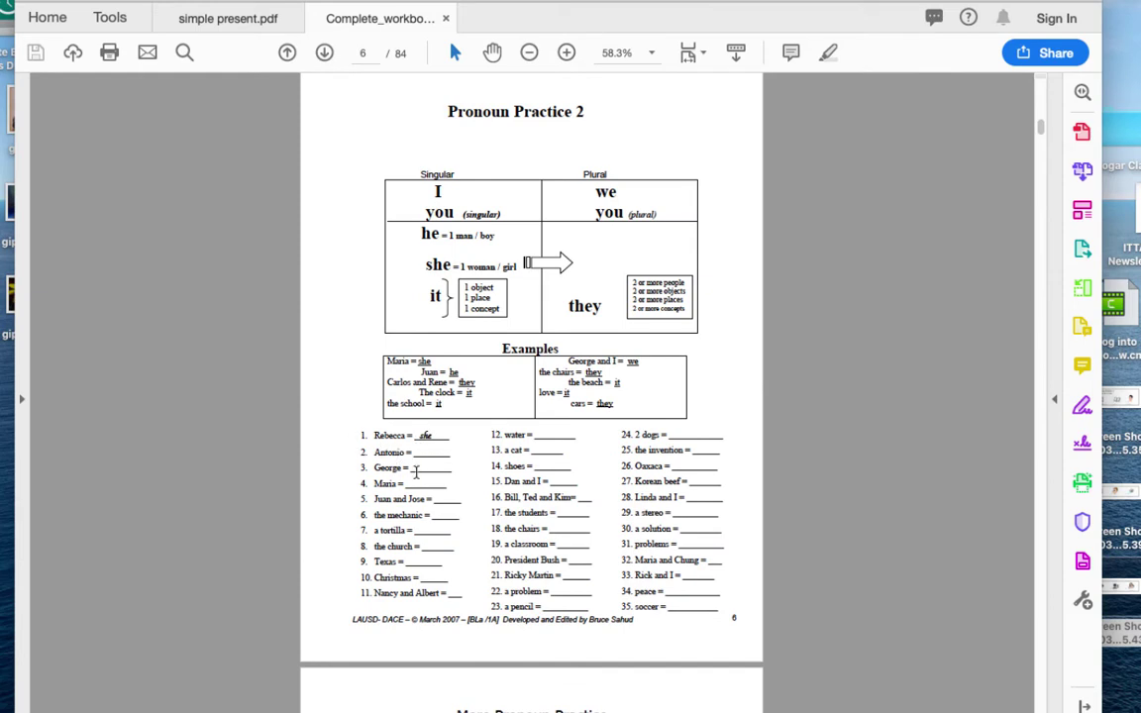
{"action": "scroll", "coordinate": [487, 505], "scroll_direction": "down", "scroll_amount": 1}
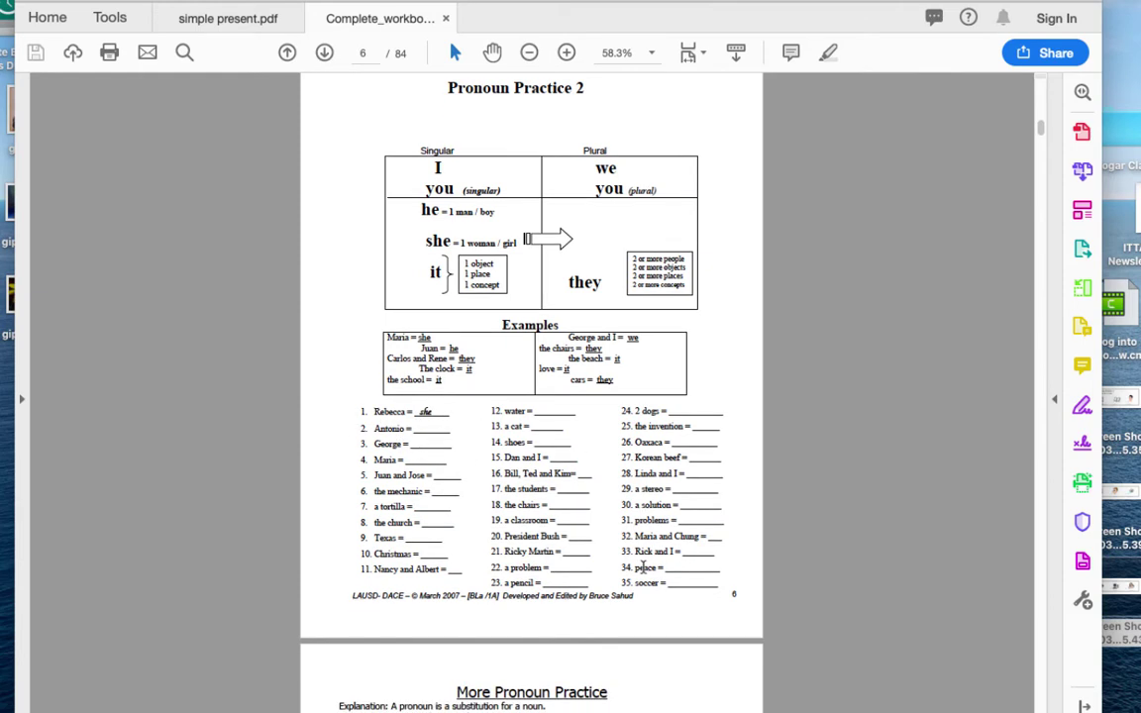
{"action": "scroll", "coordinate": [516, 269], "scroll_direction": "up", "scroll_amount": 2}
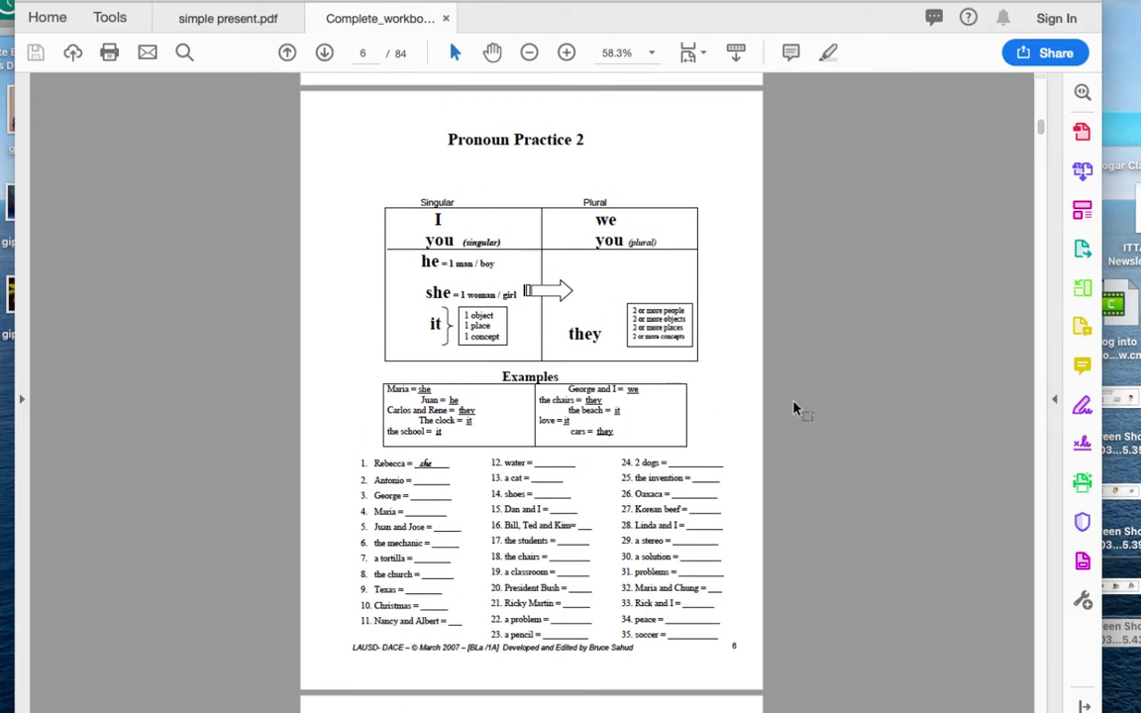
{"action": "key", "text": "super+shift+4"}
{"action": "left_click_drag", "start_coordinate": [319, 102], "coordinate": [753, 457]}
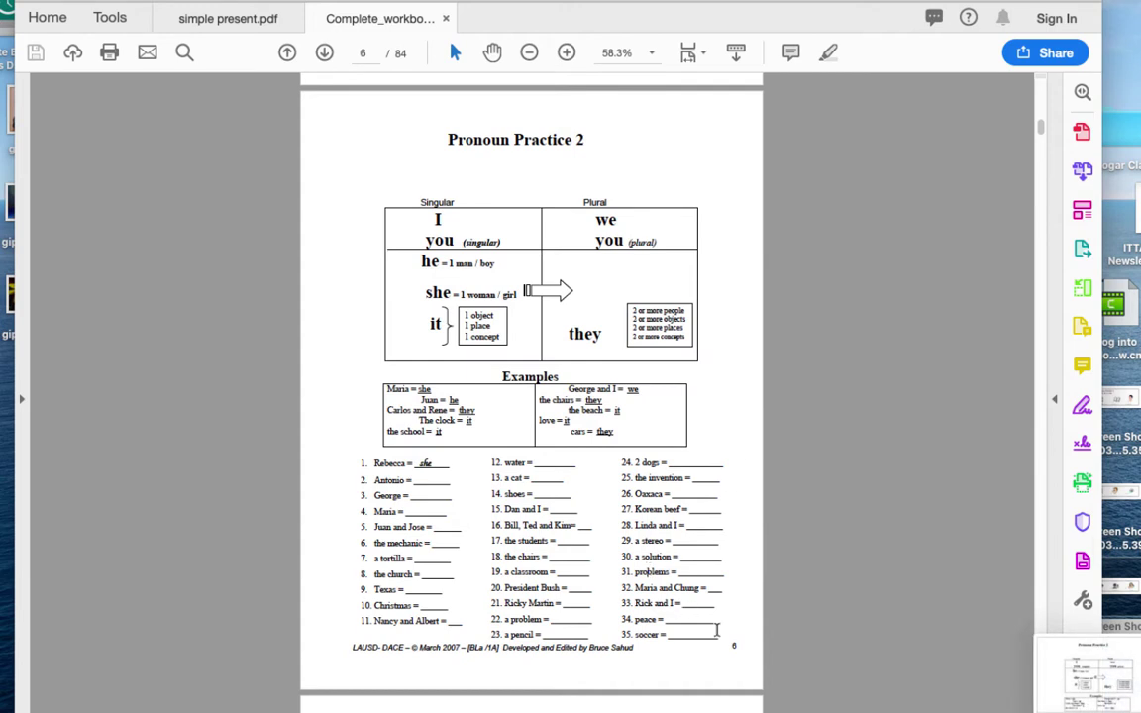
Step: Select and copy the text of items 1 to 11 below the Examples box
{"action": "left_click_drag", "start_coordinate": [721, 639], "coordinate": [601, 611]}
{"action": "left_click", "coordinate": [600, 611]}
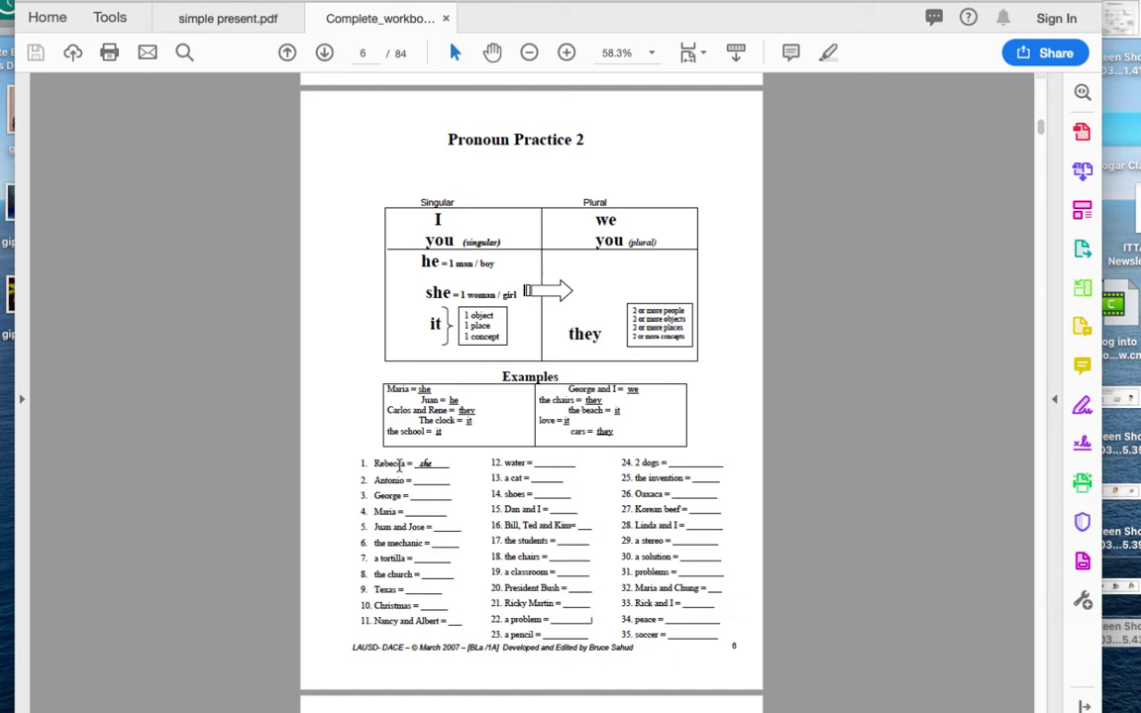
{"action": "left_click_drag", "start_coordinate": [461, 621], "coordinate": [351, 468]}
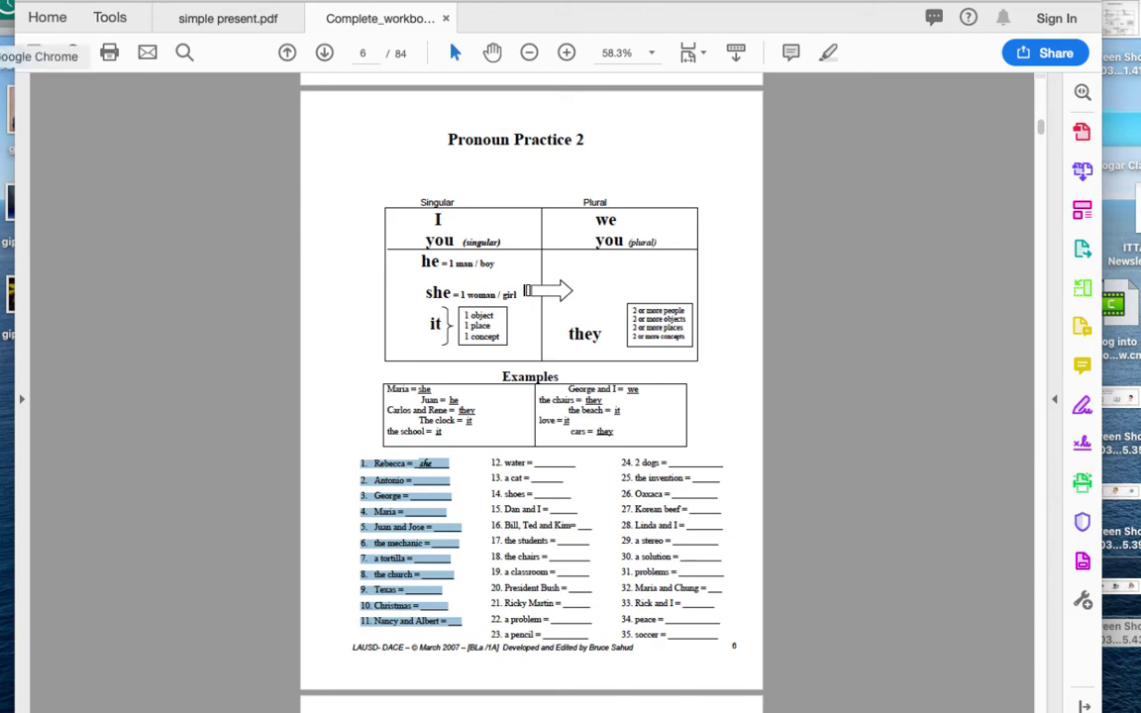
Step: Switch to the Google Docs document in Chrome, insert the Pronoun Practice 2 screenshot on the new page and enlarge it to nearly the text width
{"action": "left_click", "coordinate": [6, 79]}
{"action": "left_click", "coordinate": [349, 532]}
{"action": "scroll", "coordinate": [349, 531], "scroll_direction": "down", "scroll_amount": 3}
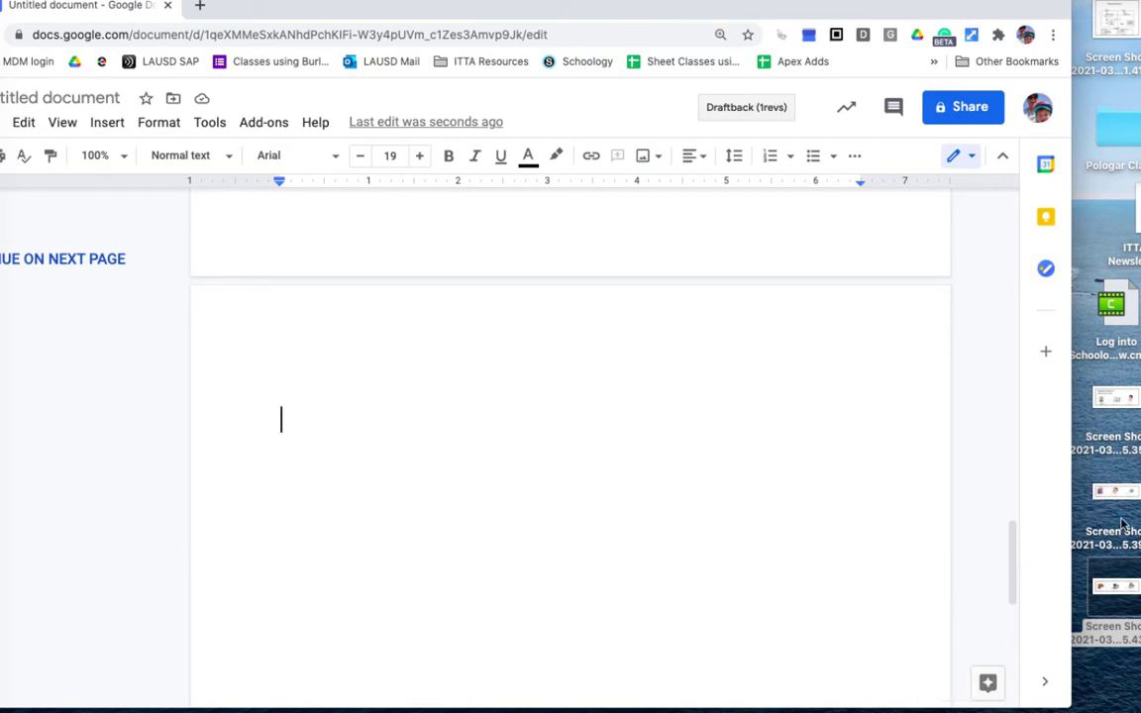
{"action": "left_click_drag", "start_coordinate": [1116, 25], "coordinate": [423, 535]}
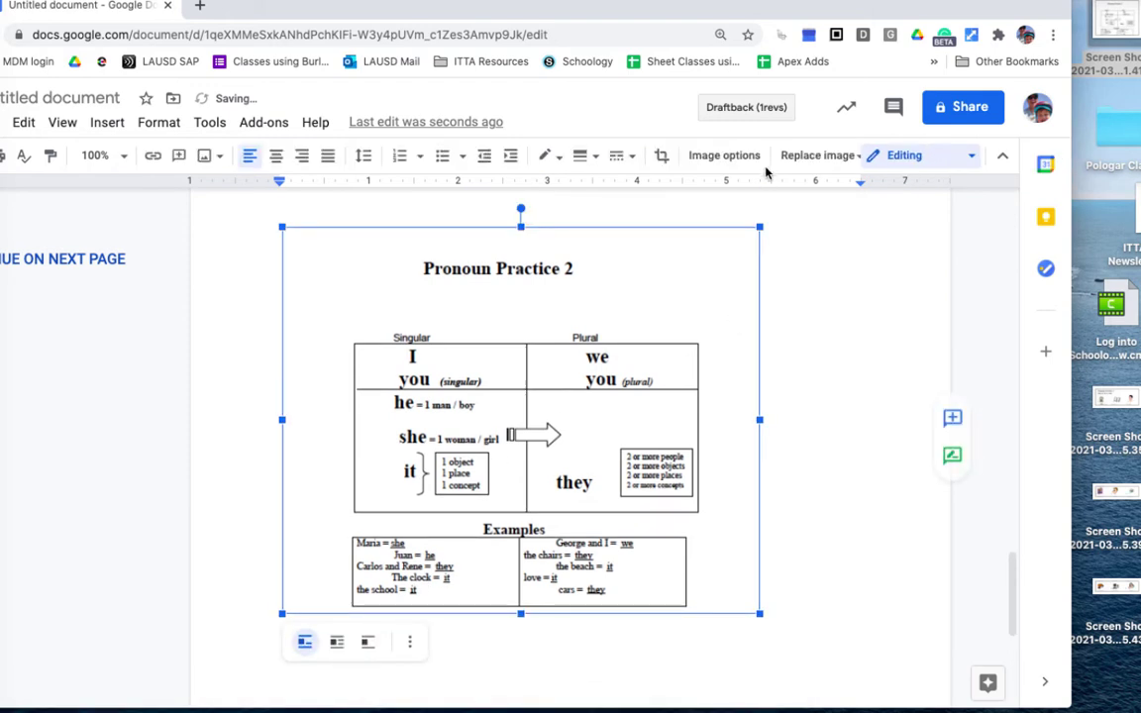
{"action": "left_click_drag", "start_coordinate": [759, 227], "coordinate": [790, 209]}
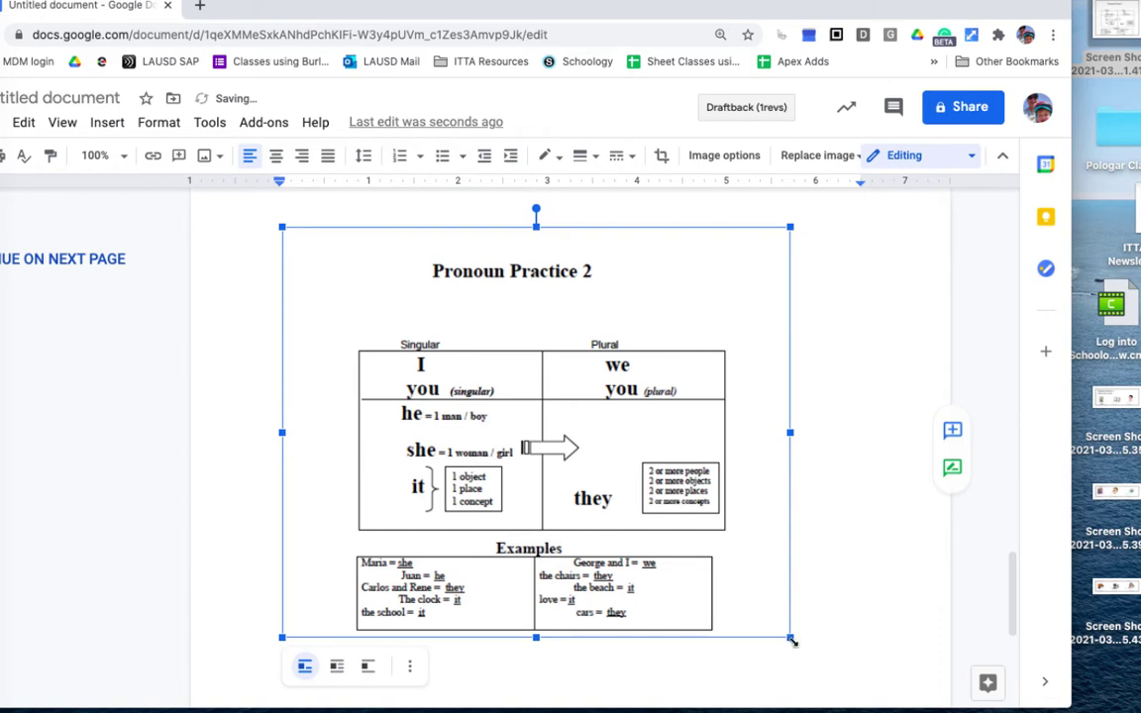
{"action": "left_click_drag", "start_coordinate": [790, 639], "coordinate": [831, 670]}
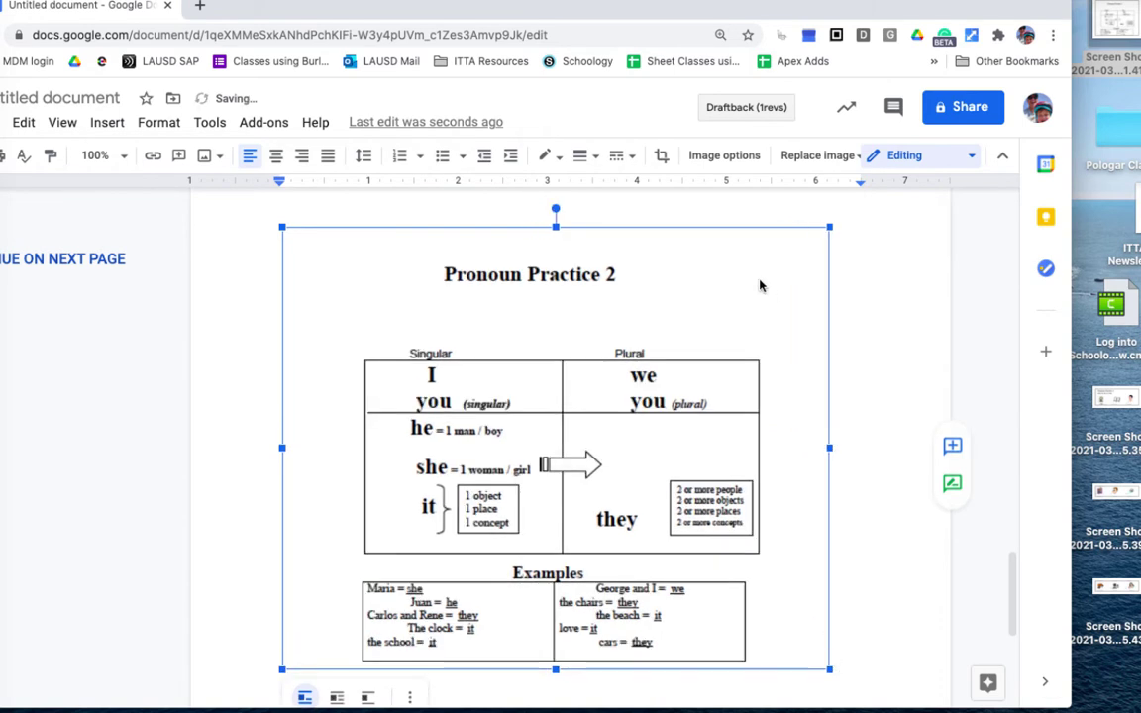
Step: Apply a 2pt border to the Pronoun Practice 2 image
{"action": "left_click", "coordinate": [584, 155]}
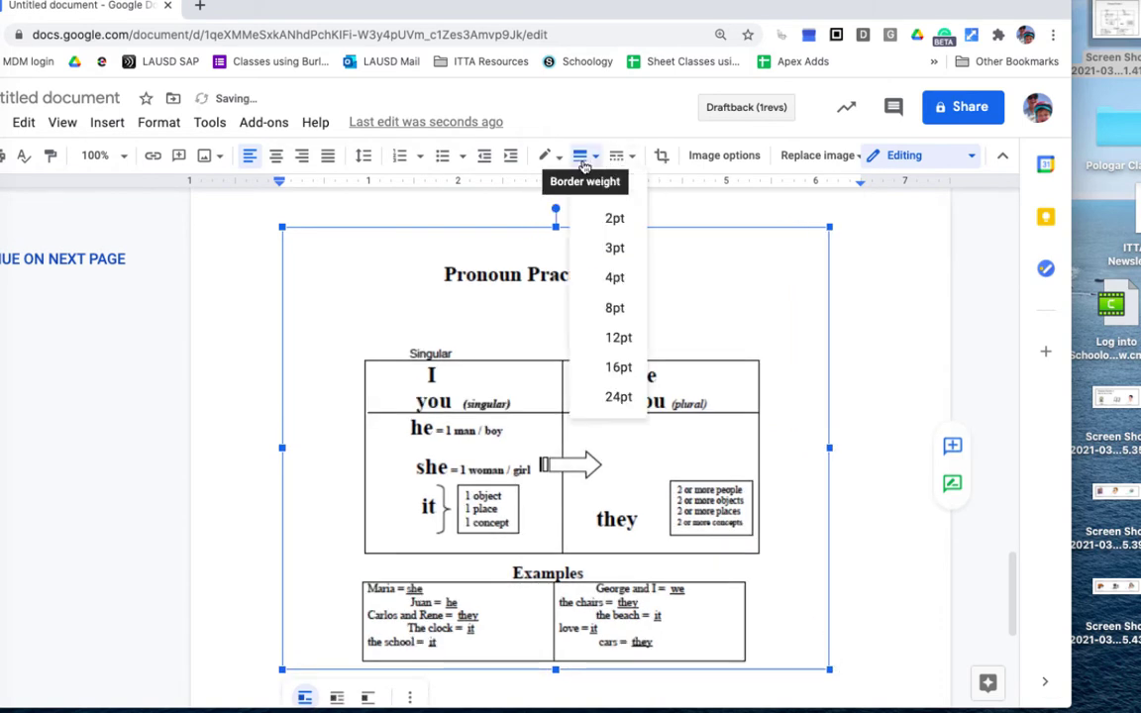
{"action": "left_click", "coordinate": [596, 217]}
{"action": "scroll", "coordinate": [781, 514], "scroll_direction": "down", "scroll_amount": 2}
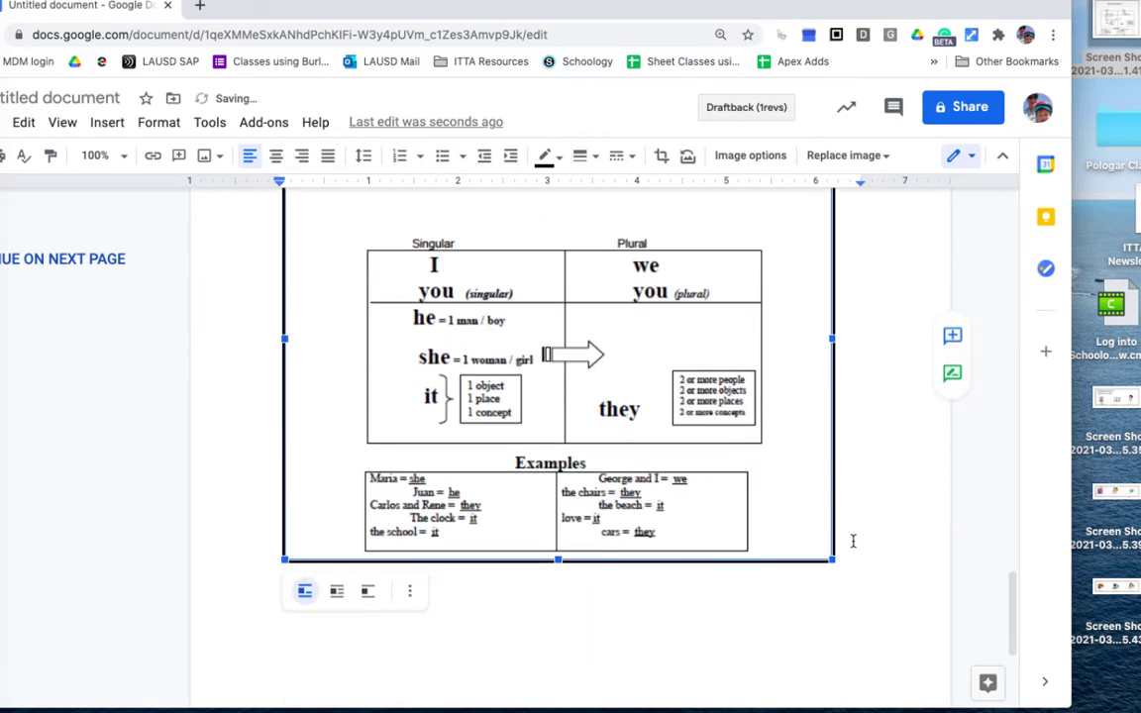
Step: Paste the copied items 1 to 11 below the Pronoun Practice 2 image
{"action": "left_click", "coordinate": [852, 540]}
{"action": "scroll", "coordinate": [852, 541], "scroll_direction": "down", "scroll_amount": 3}
{"action": "scroll", "coordinate": [554, 397], "scroll_direction": "down", "scroll_amount": 2}
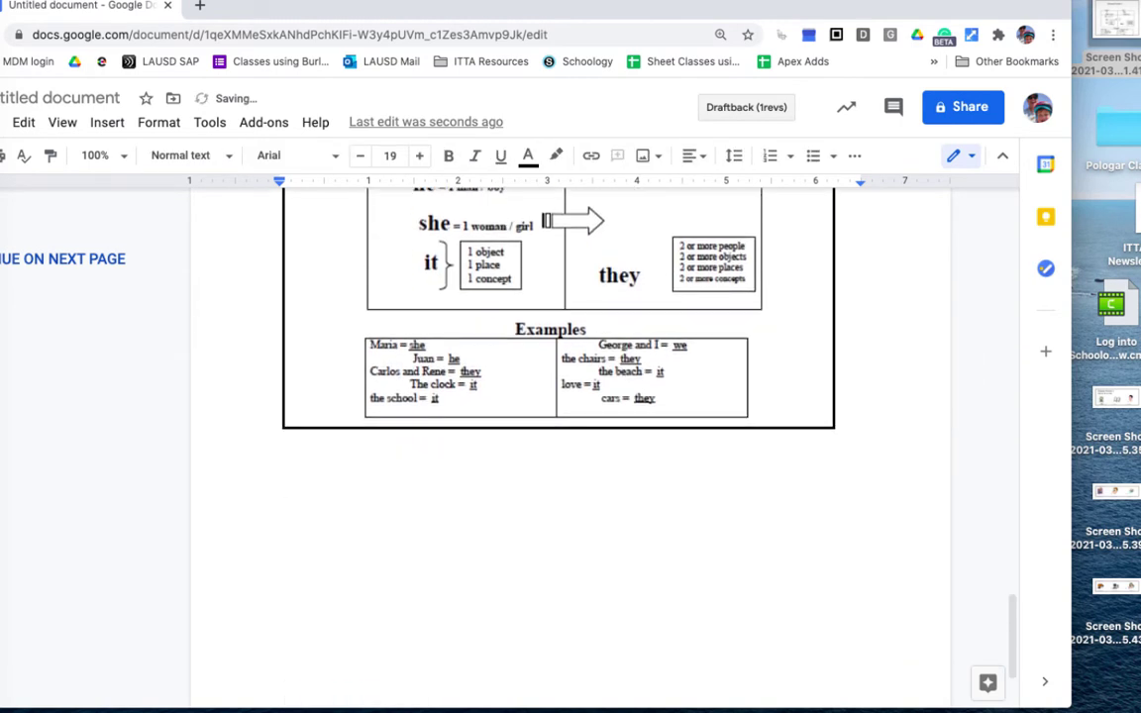
{"action": "key", "text": "ctrl+Return"}
{"action": "key", "text": "ctrl+z"}
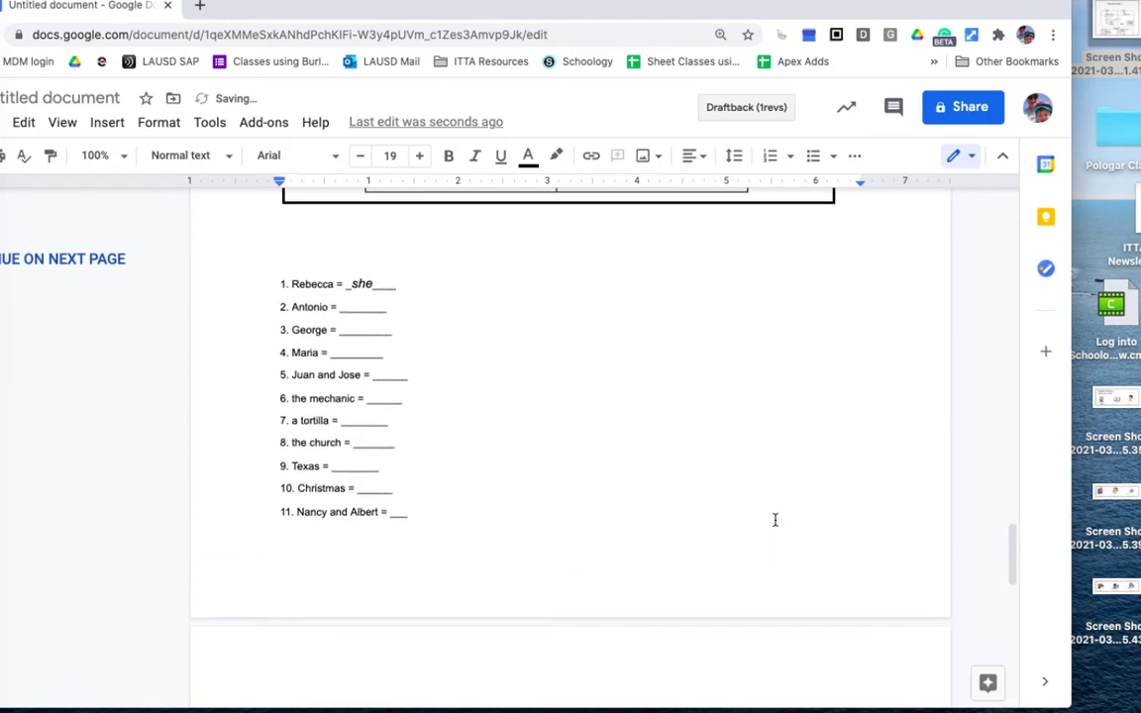
Step: Check the pasted list of items 1 to 11 and undo the paste
{"action": "left_click", "coordinate": [413, 441]}
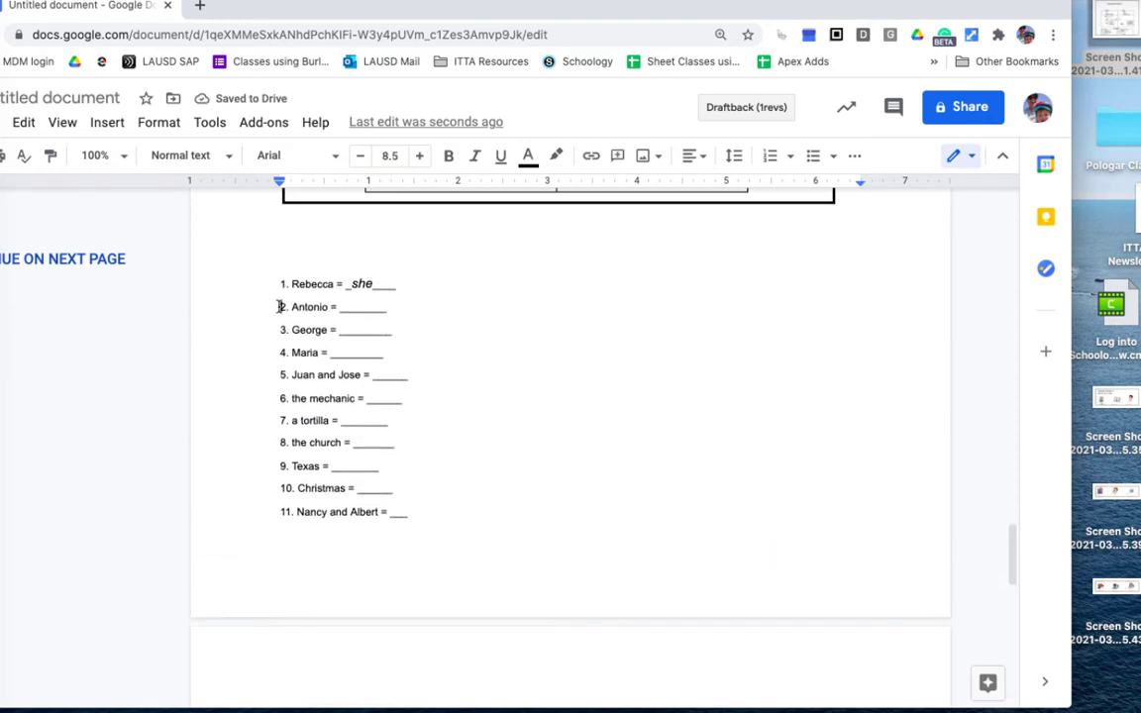
{"action": "left_click", "coordinate": [386, 307]}
{"action": "scroll", "coordinate": [351, 354], "scroll_direction": "down", "scroll_amount": 1}
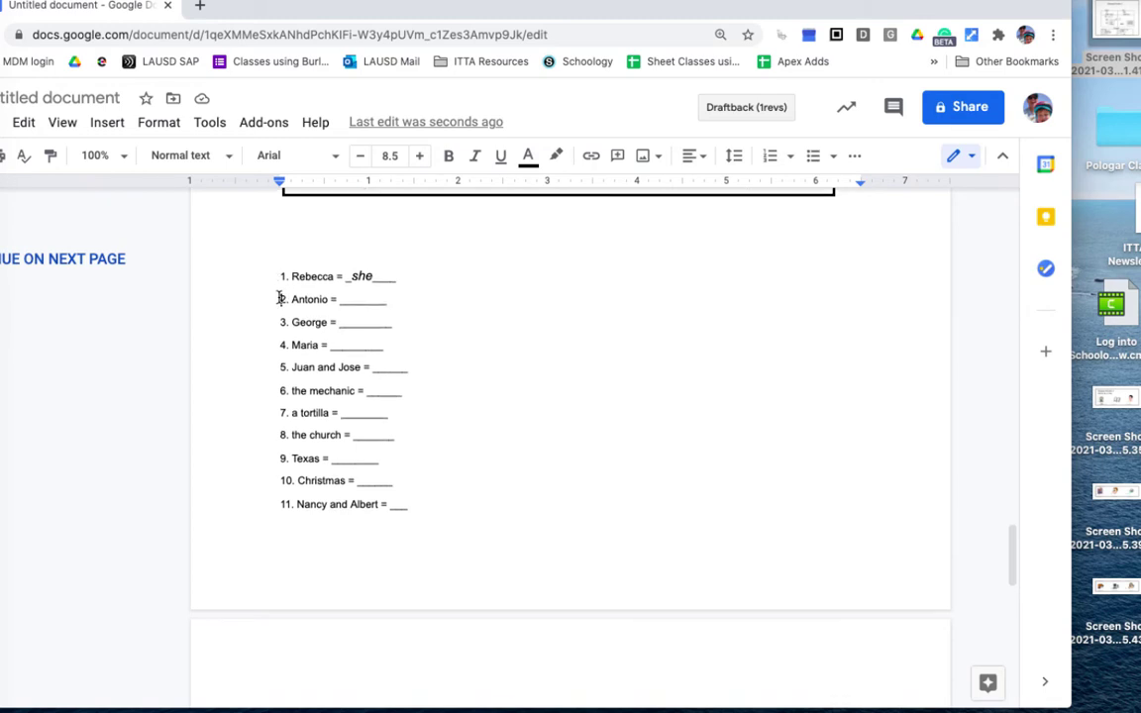
{"action": "scroll", "coordinate": [357, 297], "scroll_direction": "down", "scroll_amount": 2}
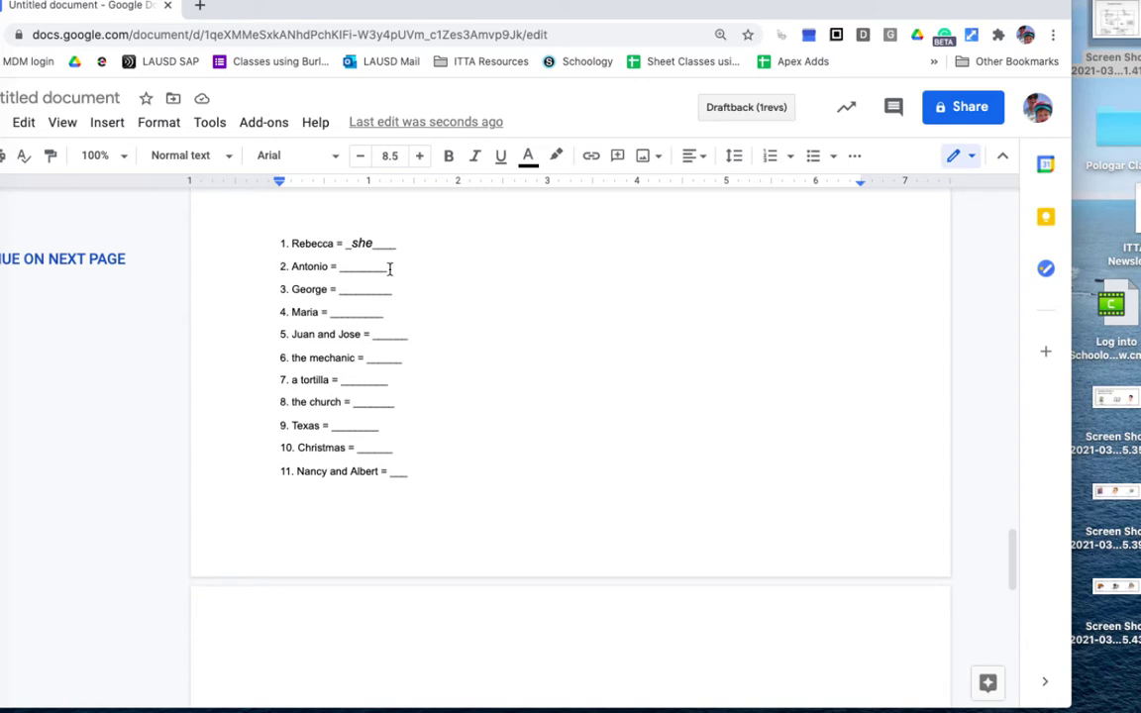
{"action": "key", "text": "super+z"}
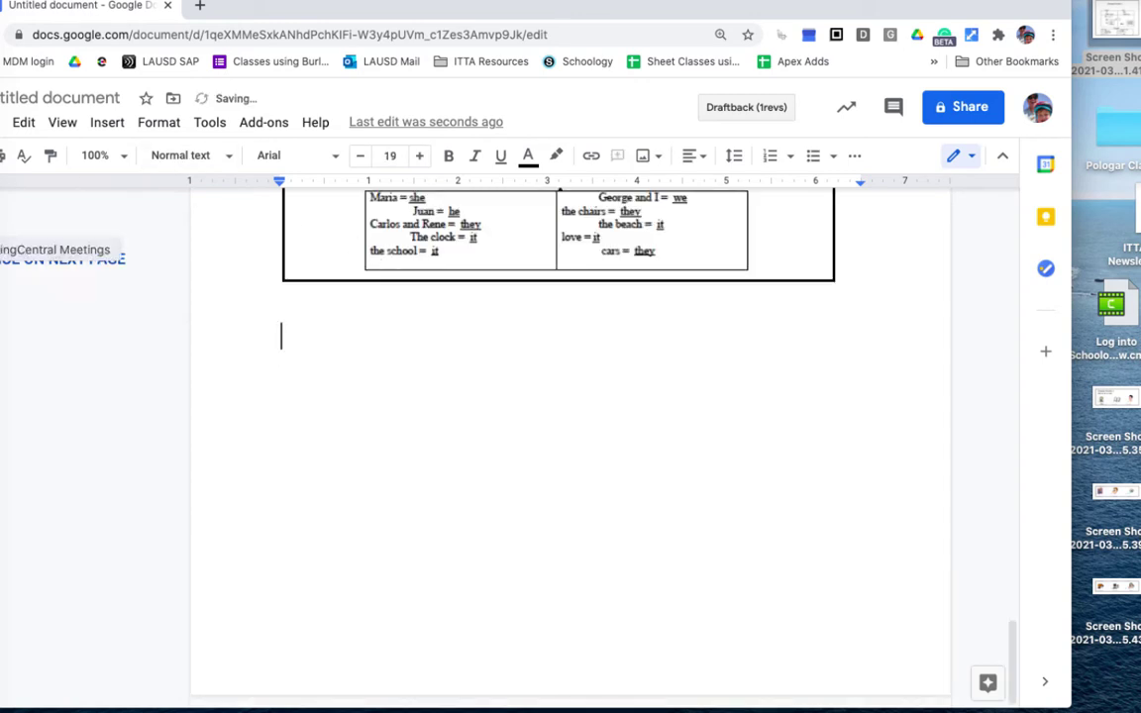
Step: Copy items 1 to 35 of Pronoun Practice 2 from the Acrobat PDF and paste them below the image in the Chrome document
{"action": "left_click", "coordinate": [3, 285]}
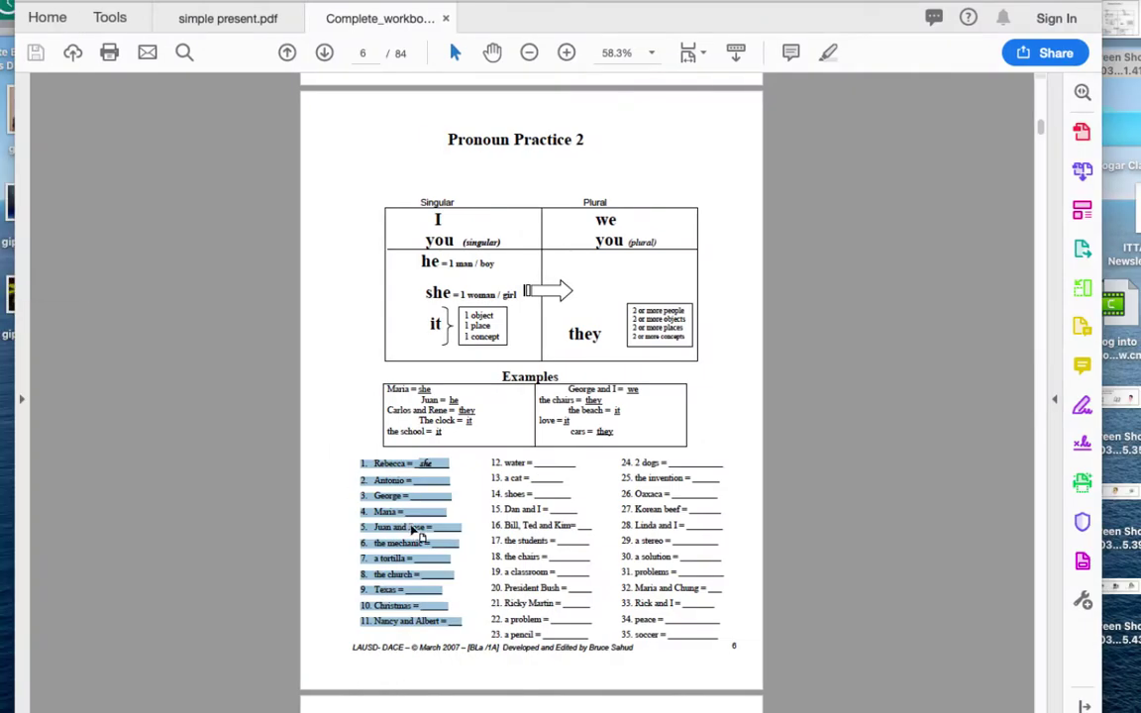
{"action": "left_click_drag", "start_coordinate": [713, 628], "coordinate": [351, 461]}
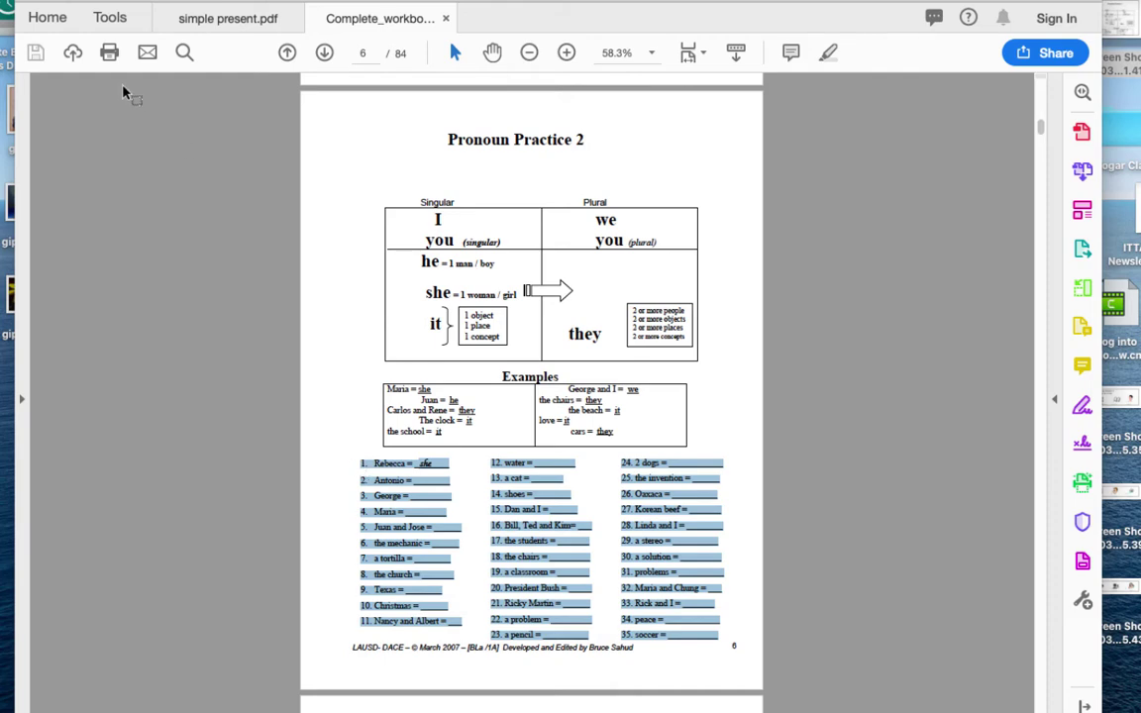
{"action": "left_click", "coordinate": [6, 57]}
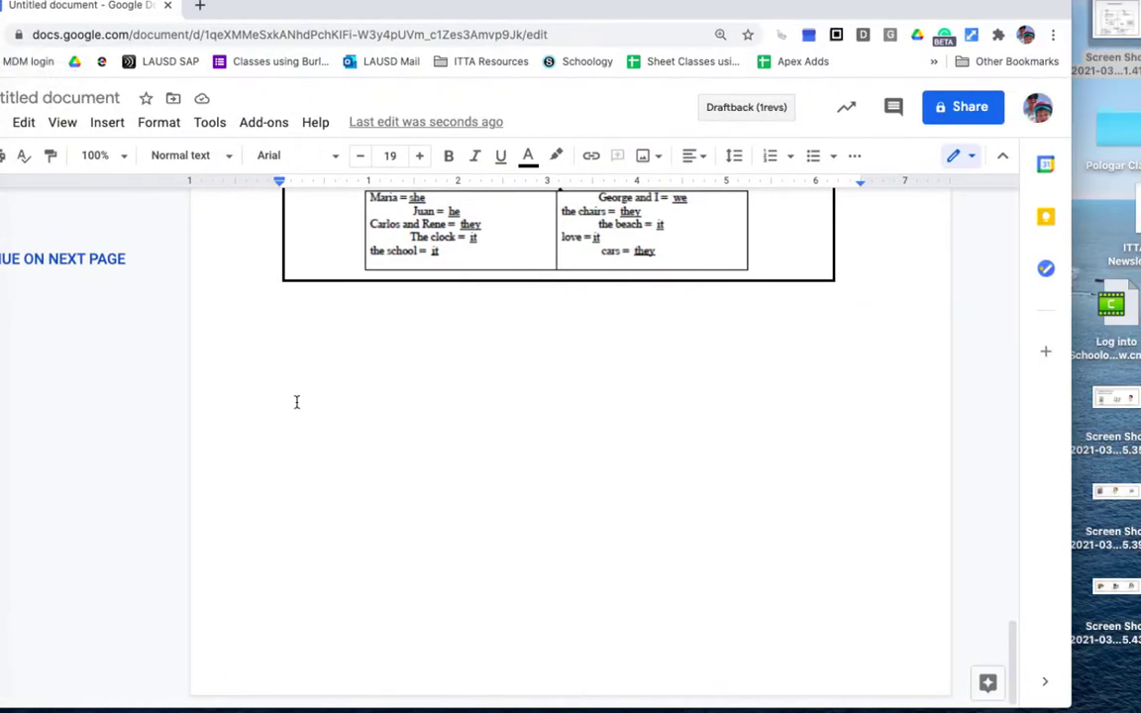
{"action": "key", "text": "ctrl+v"}
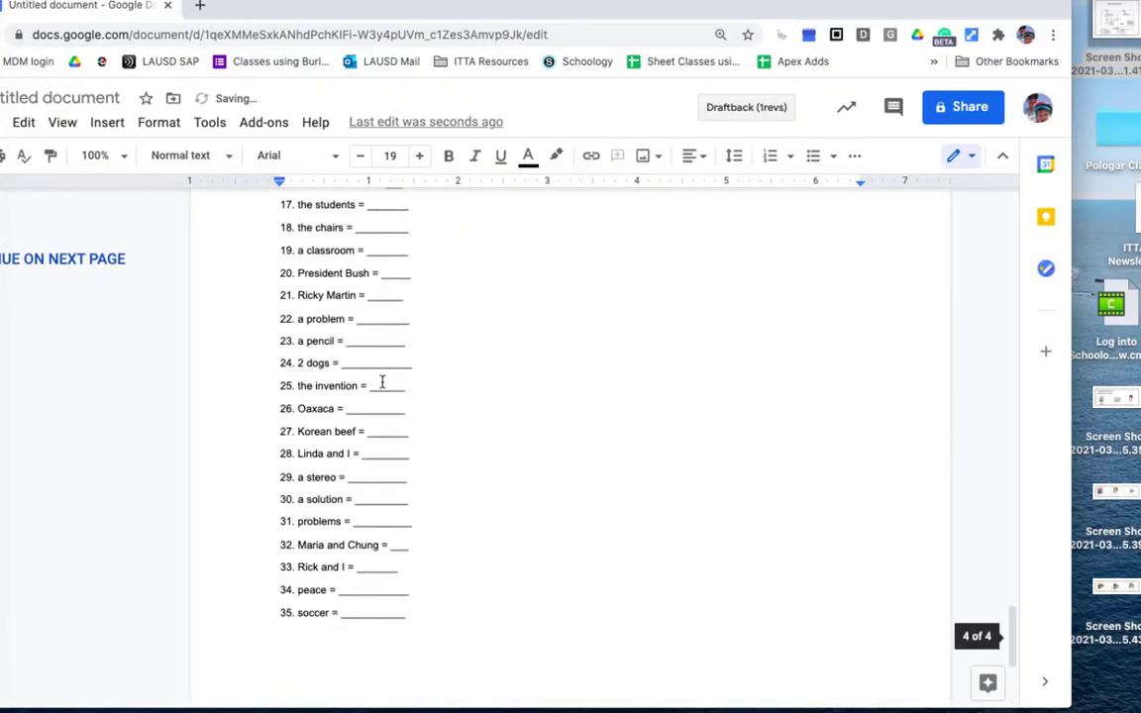
Step: Review the pasted items 1 to 35 below the Pronoun Practice 2 image and how they split across the pages
{"action": "scroll", "coordinate": [382, 381], "scroll_direction": "up", "scroll_amount": 5}
{"action": "scroll", "coordinate": [381, 381], "scroll_direction": "down", "scroll_amount": 10}
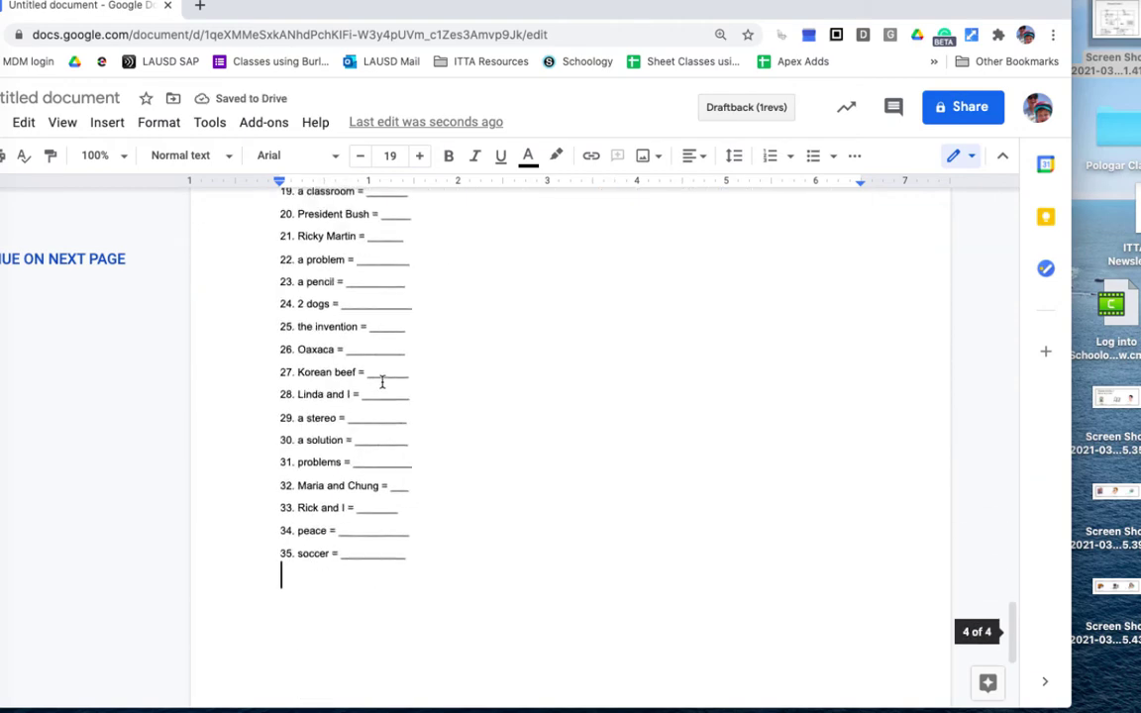
{"action": "scroll", "coordinate": [382, 382], "scroll_direction": "up", "scroll_amount": 7}
{"action": "scroll", "coordinate": [381, 382], "scroll_direction": "up", "scroll_amount": 5}
{"action": "scroll", "coordinate": [381, 381], "scroll_direction": "down", "scroll_amount": 3}
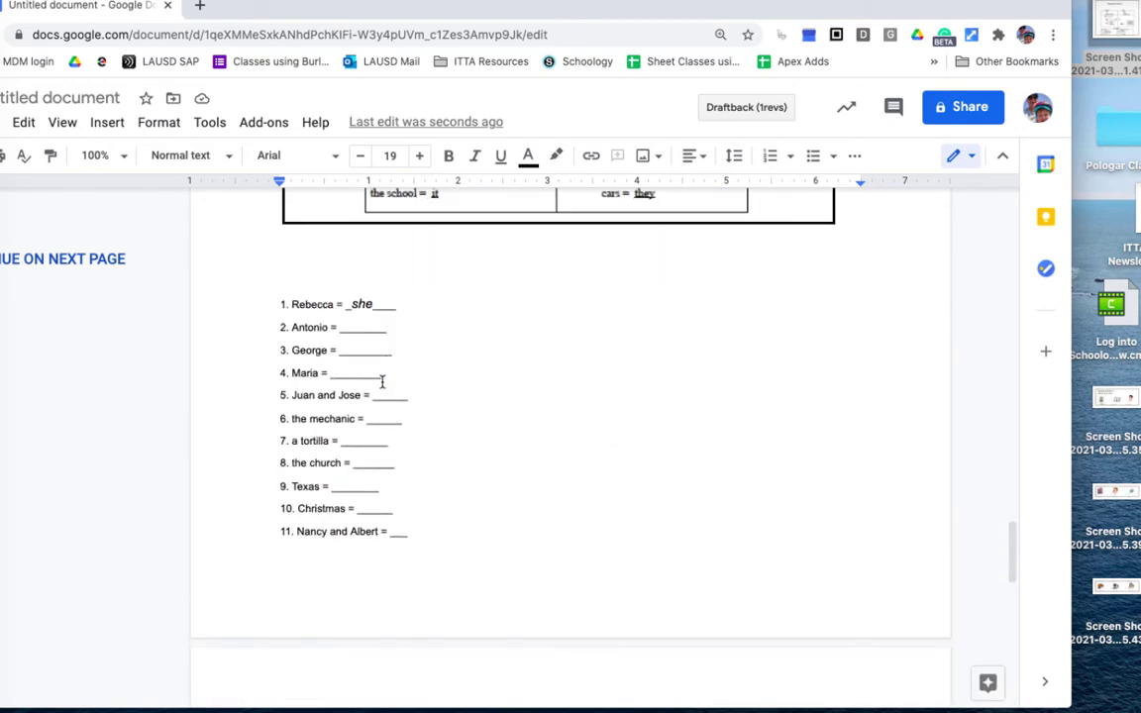
{"action": "scroll", "coordinate": [381, 381], "scroll_direction": "down", "scroll_amount": 1}
{"action": "scroll", "coordinate": [381, 381], "scroll_direction": "down", "scroll_amount": 10}
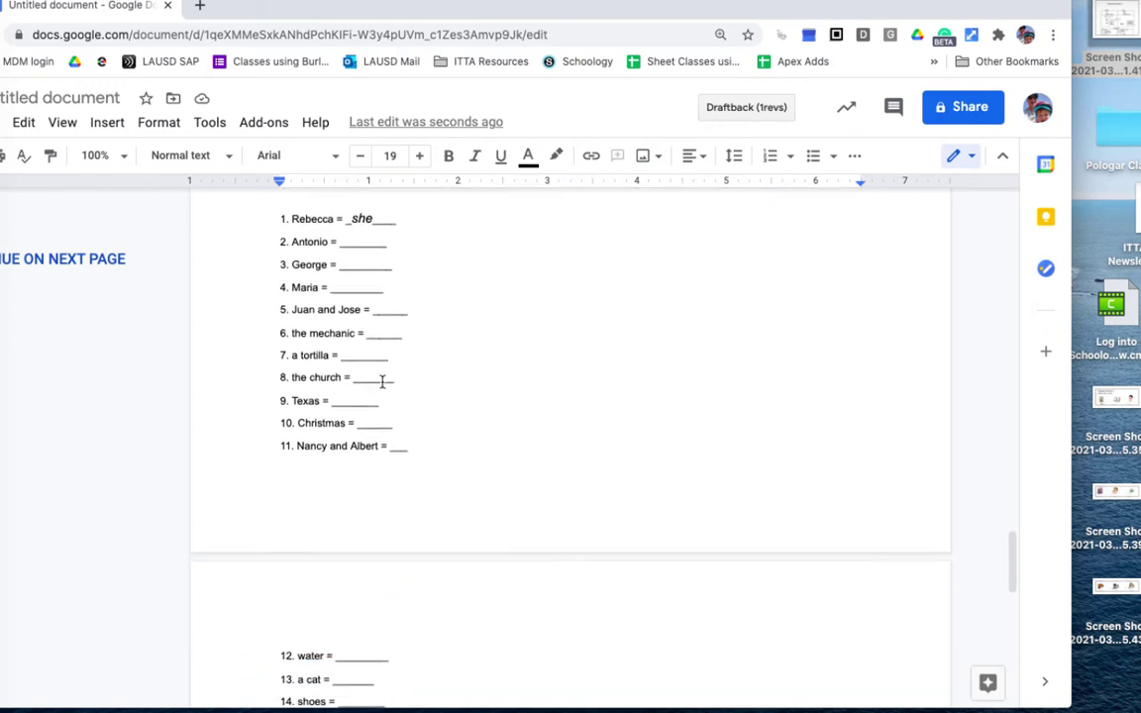
{"action": "scroll", "coordinate": [381, 382], "scroll_direction": "down", "scroll_amount": 5}
{"action": "scroll", "coordinate": [382, 381], "scroll_direction": "up", "scroll_amount": 15}
{"action": "scroll", "coordinate": [381, 381], "scroll_direction": "up", "scroll_amount": 7}
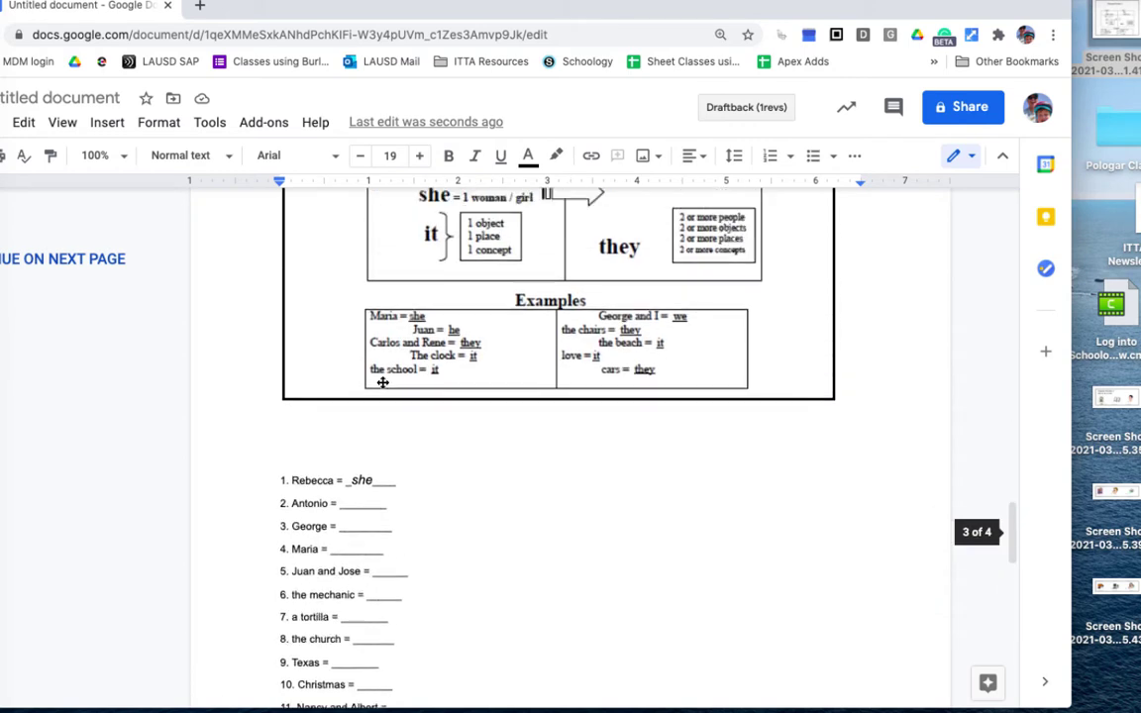
{"action": "scroll", "coordinate": [381, 383], "scroll_direction": "up", "scroll_amount": 1}
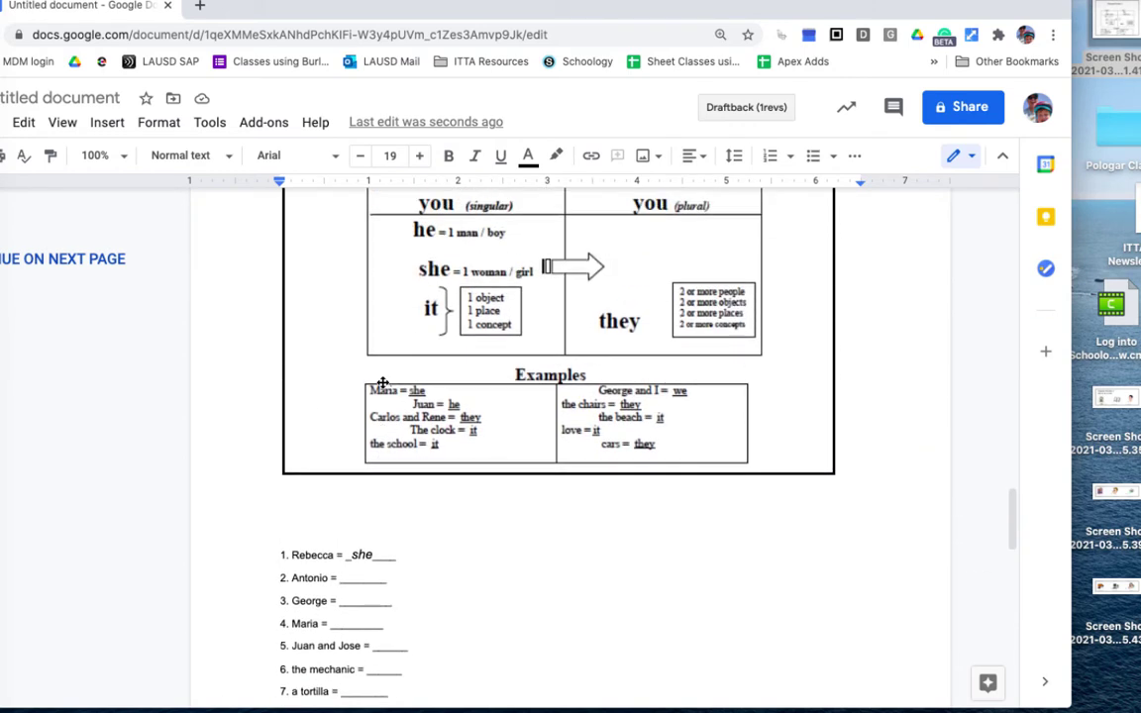
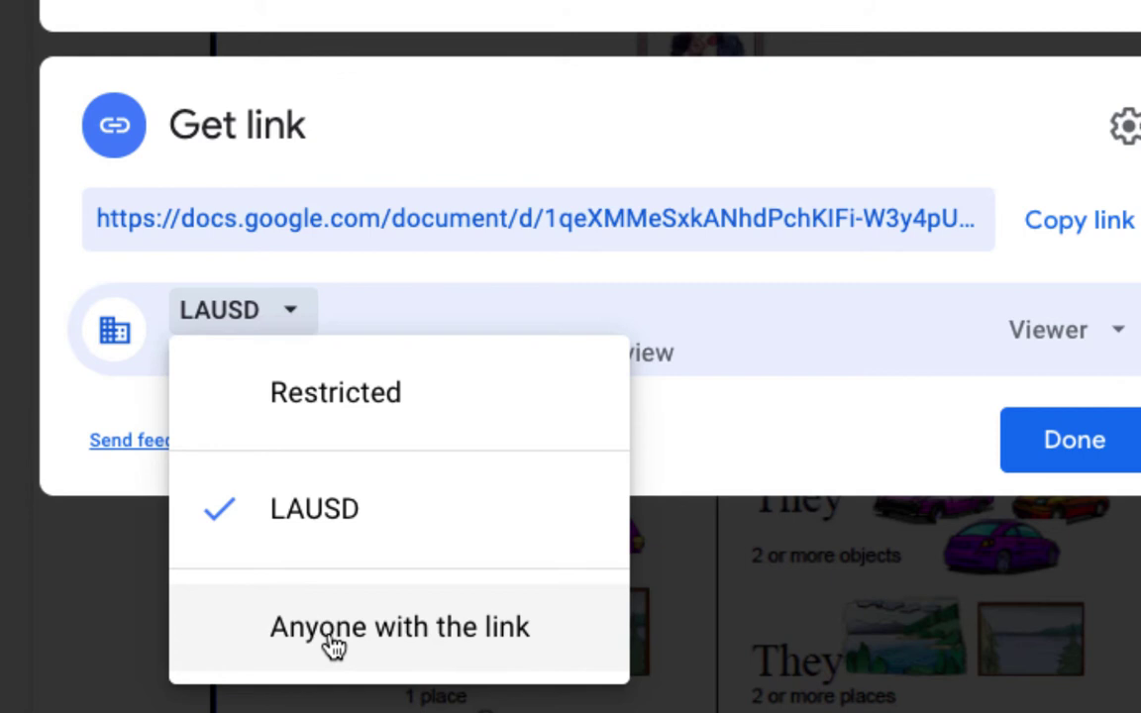
Step: Set the document's link sharing to Anyone with the link and close the sharing settings
{"action": "left_click", "coordinate": [332, 633]}
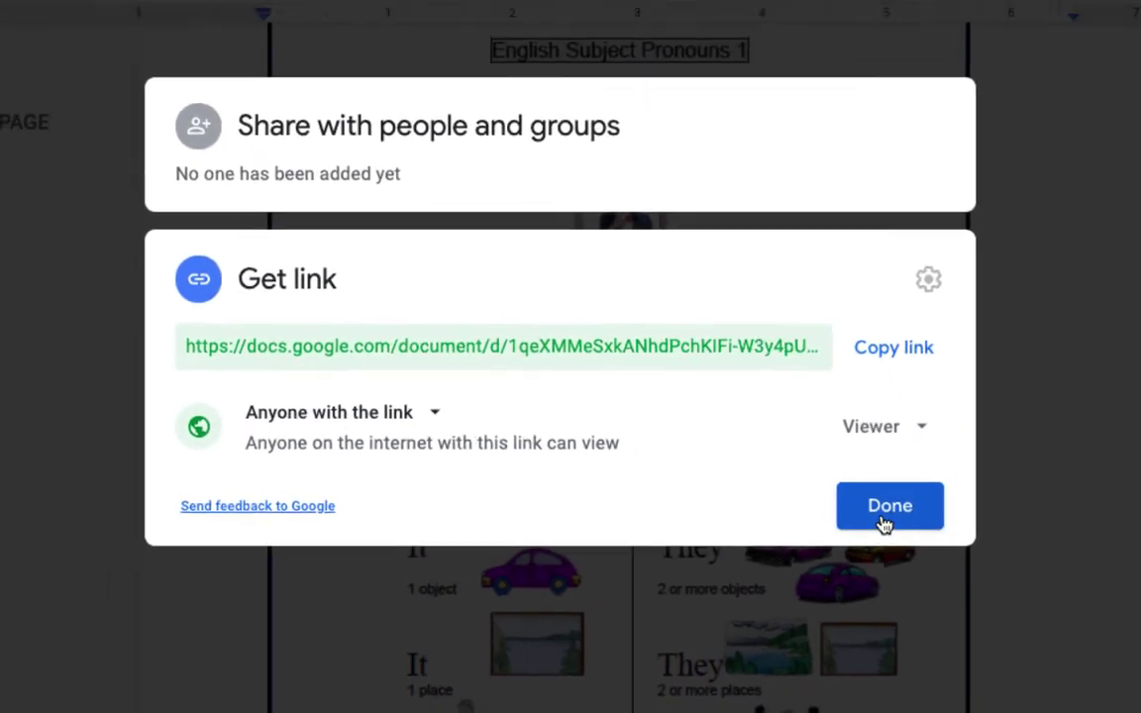
{"action": "left_click", "coordinate": [884, 523]}
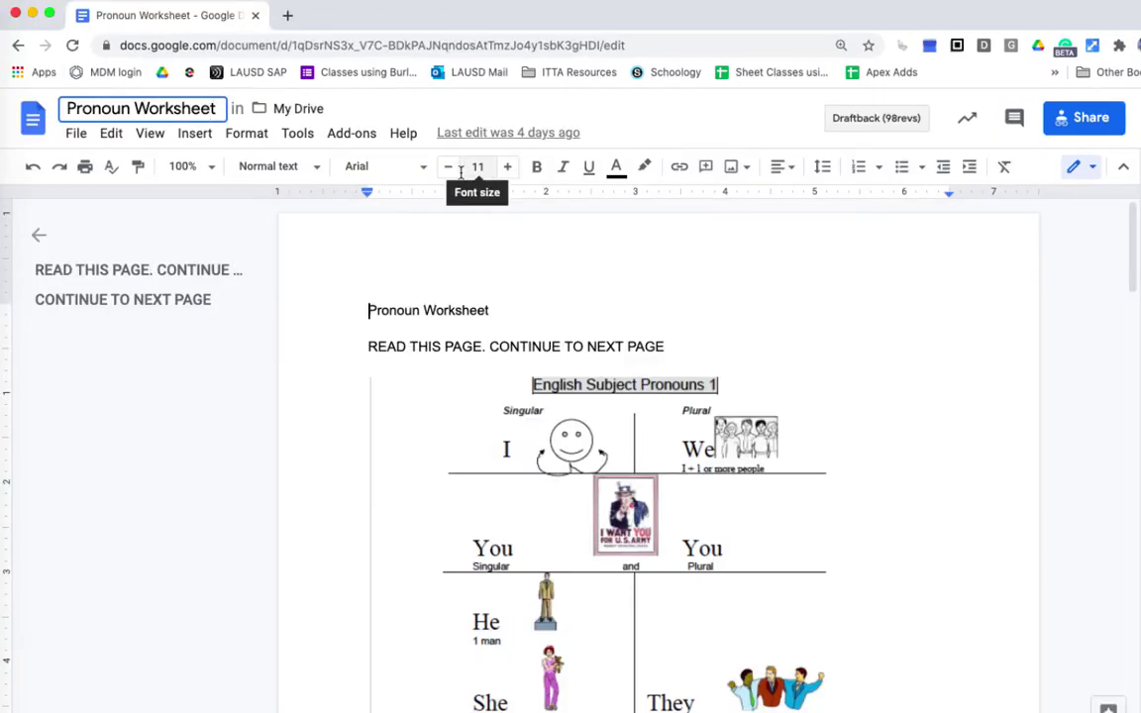
Step: Switch to the DACE Schoology site in a new browser tab and open the course "! A Test Course"
{"action": "left_click", "coordinate": [288, 15]}
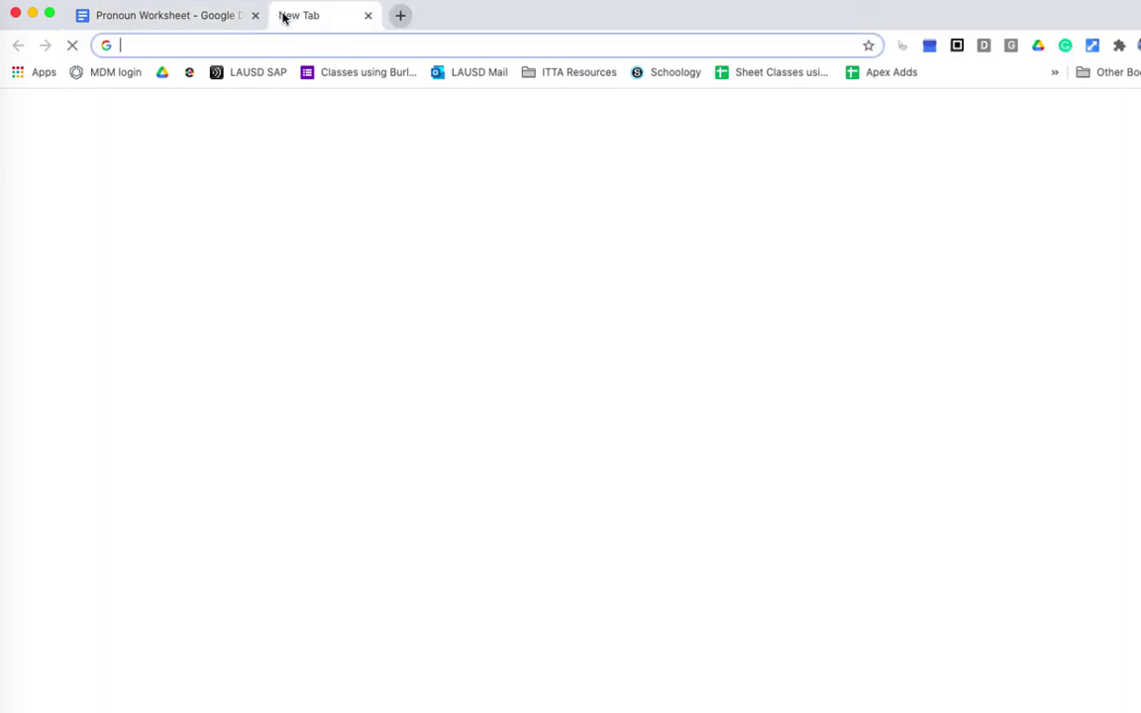
{"action": "type", "text": "dace"}
{"action": "key", "text": "Return"}
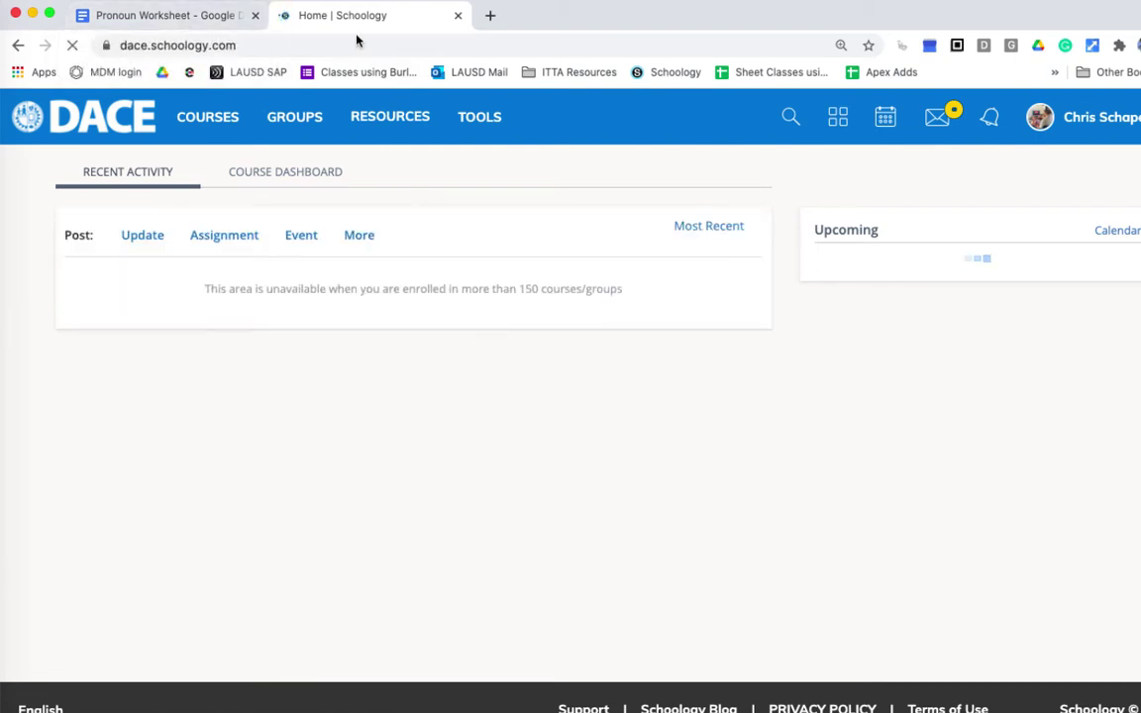
{"action": "left_click", "coordinate": [222, 129]}
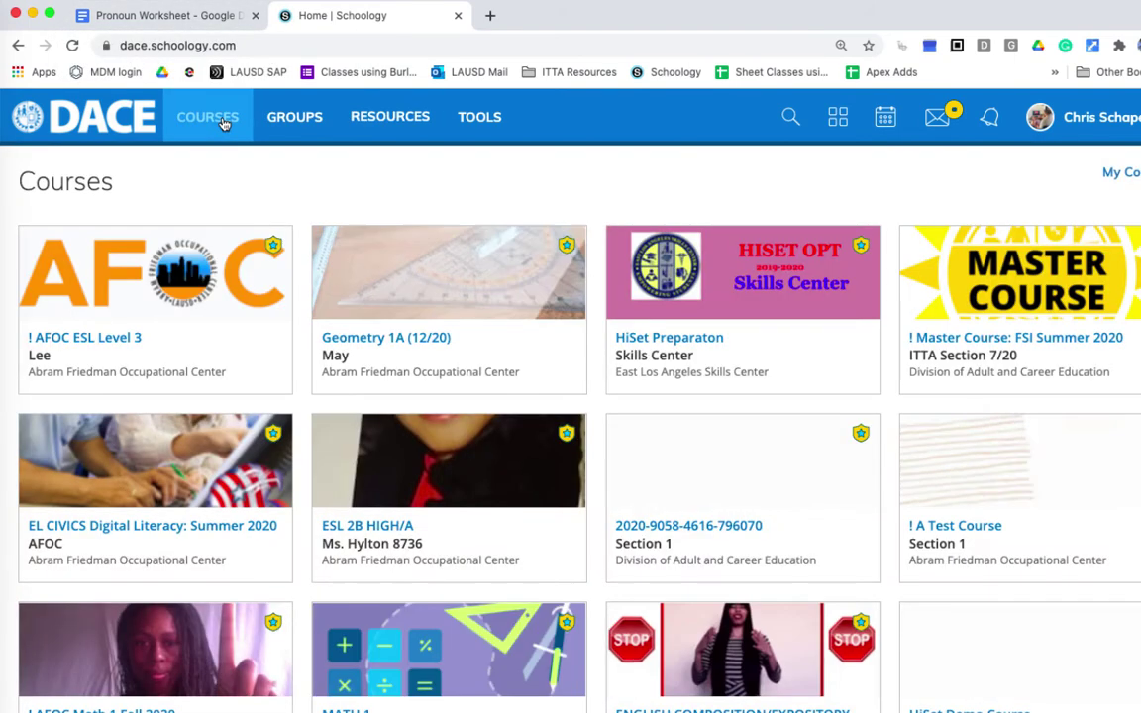
{"action": "left_click", "coordinate": [911, 486]}
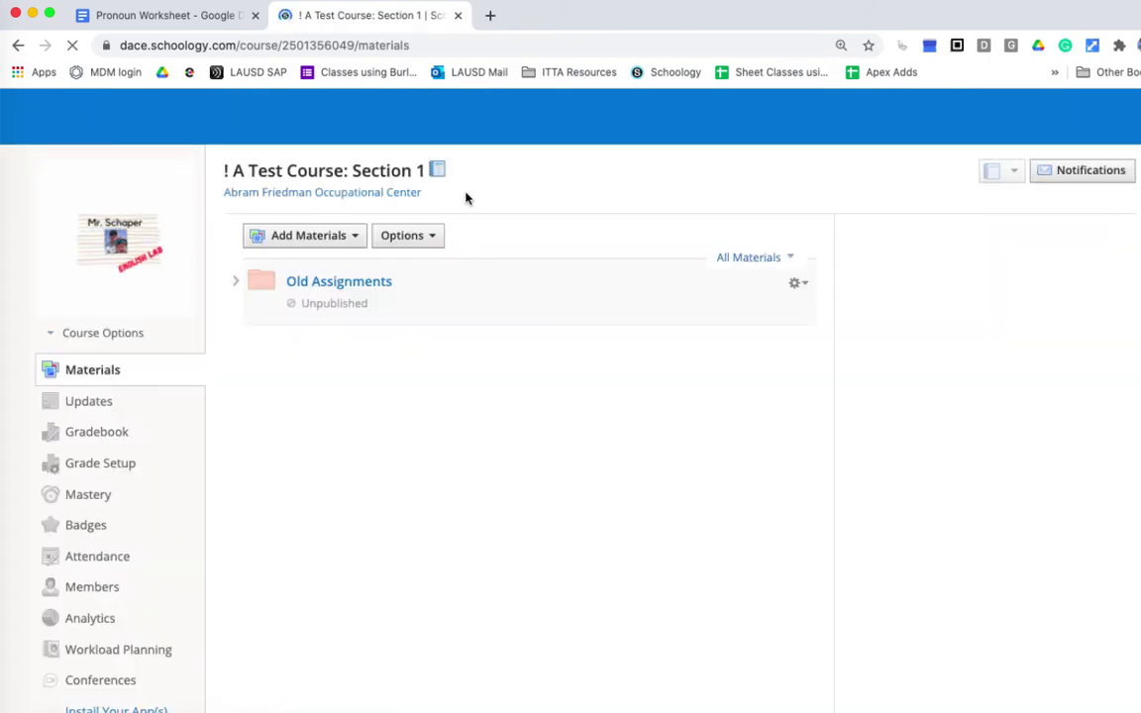
Step: Start a new assignment in the course materials and name it "Google Assignment Pronouns"
{"action": "left_click", "coordinate": [355, 240]}
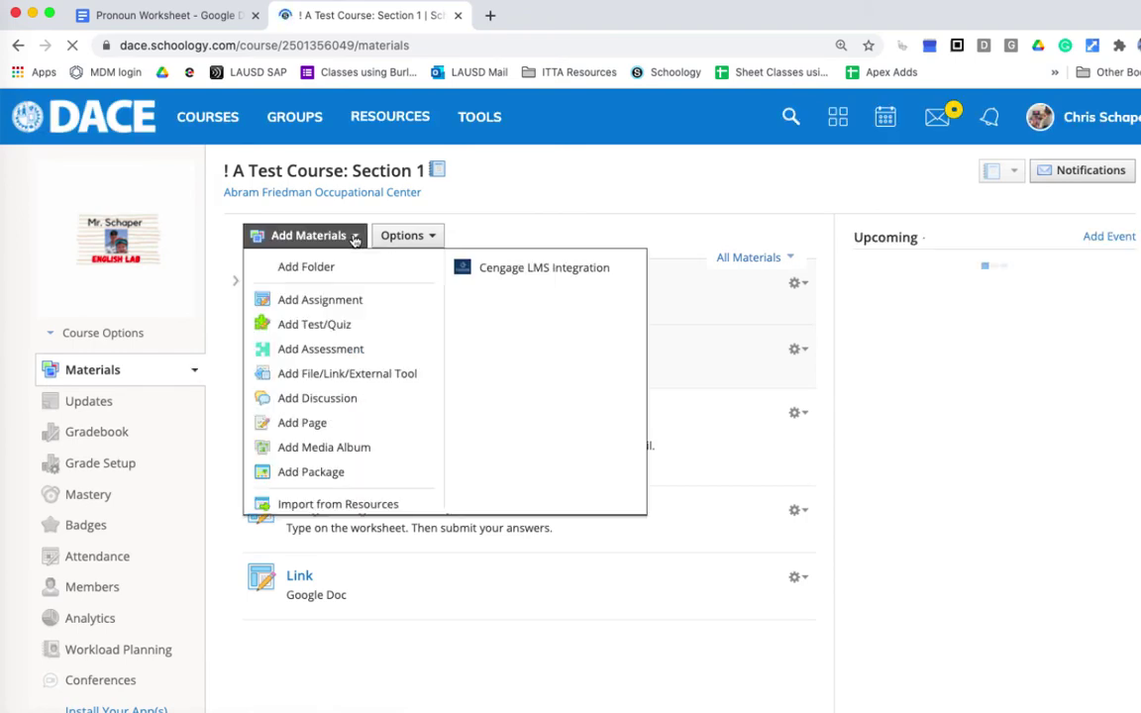
{"action": "left_click", "coordinate": [319, 301]}
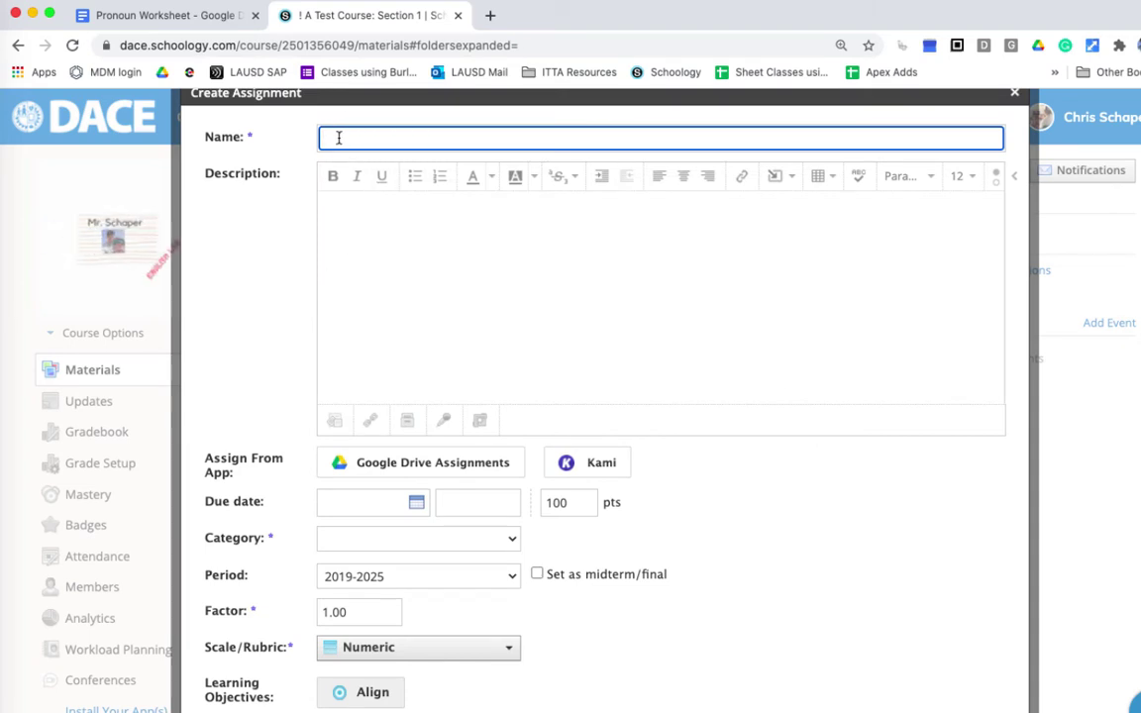
{"action": "type", "text": "Google "}
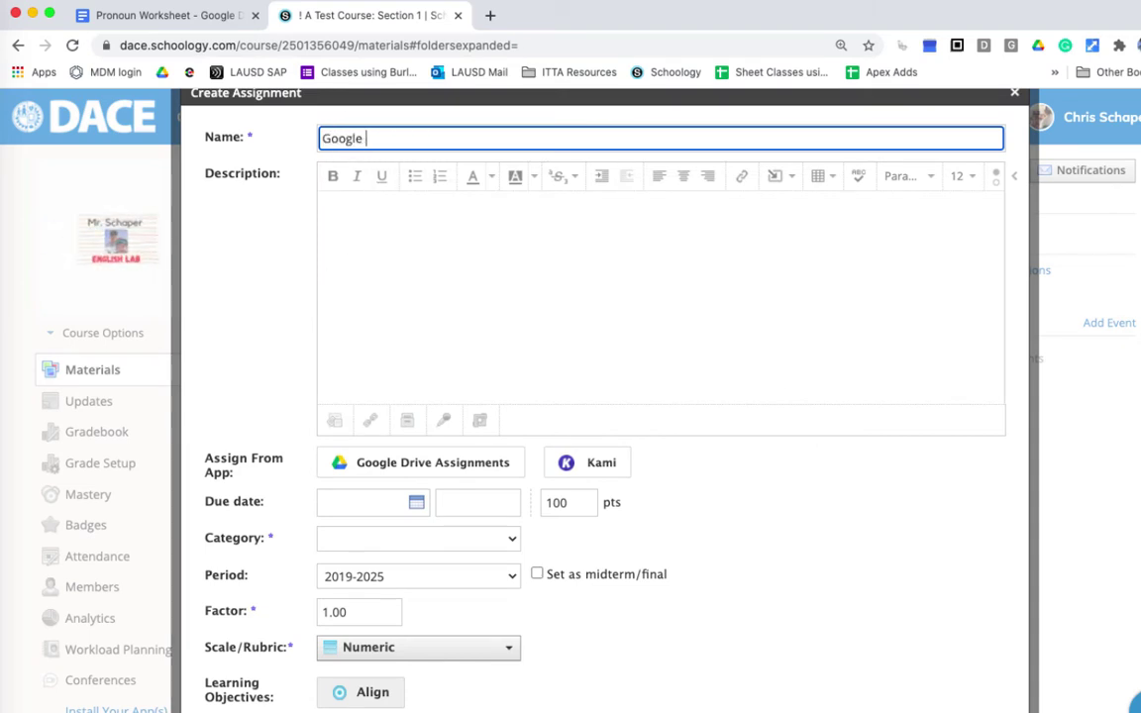
{"action": "type", "text": "Assignment Pro"}
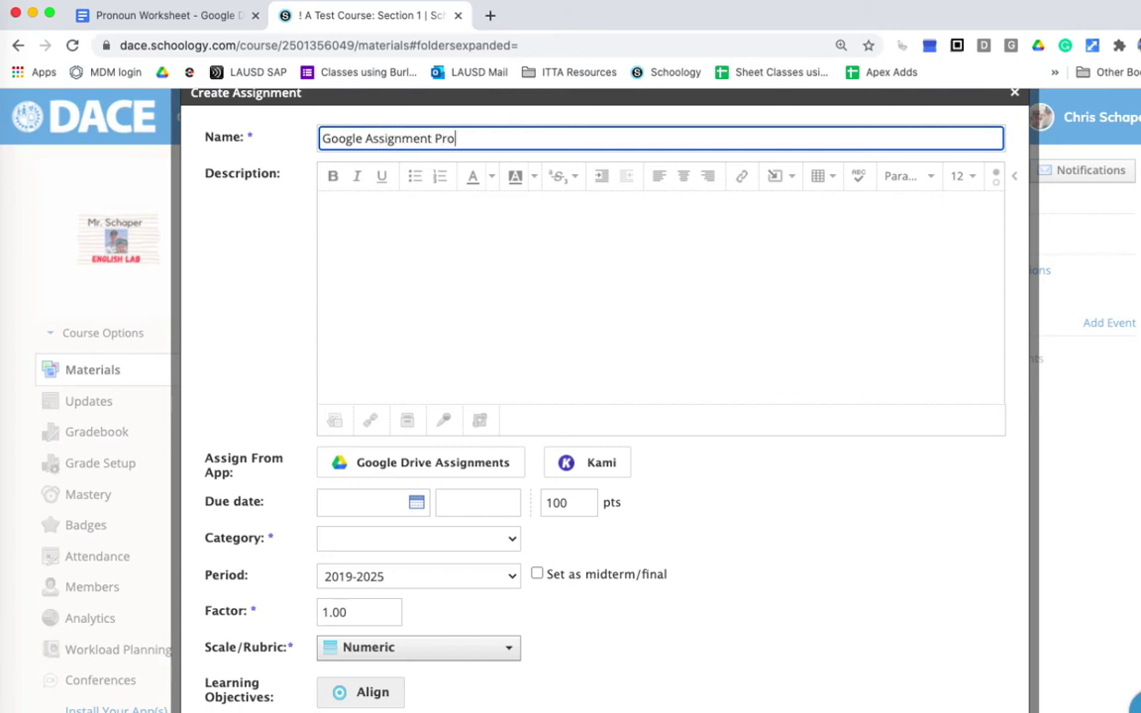
{"action": "type", "text": "nouns"}
Step: Write the assignment description "Complete the Google Worksheet on Pronouns and submit." at font size 18
{"action": "left_click", "coordinate": [386, 236]}
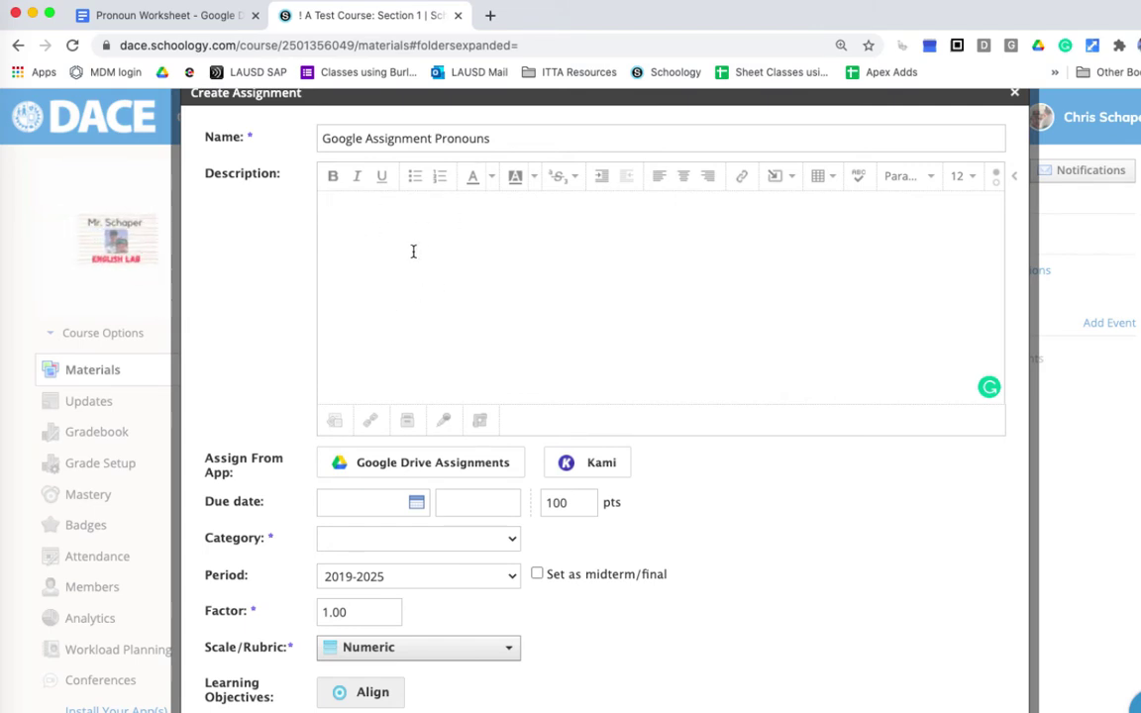
{"action": "left_click", "coordinate": [970, 176]}
{"action": "left_click", "coordinate": [961, 342]}
{"action": "type", "text": "Complete "}
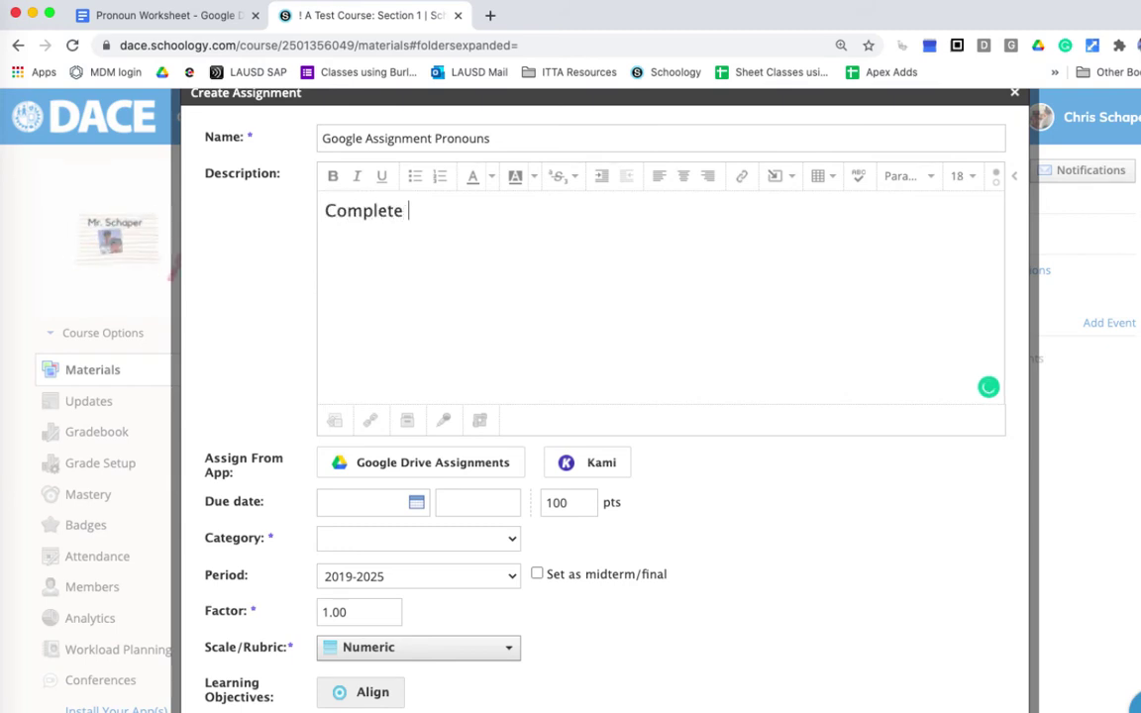
{"action": "type", "text": "the Google "}
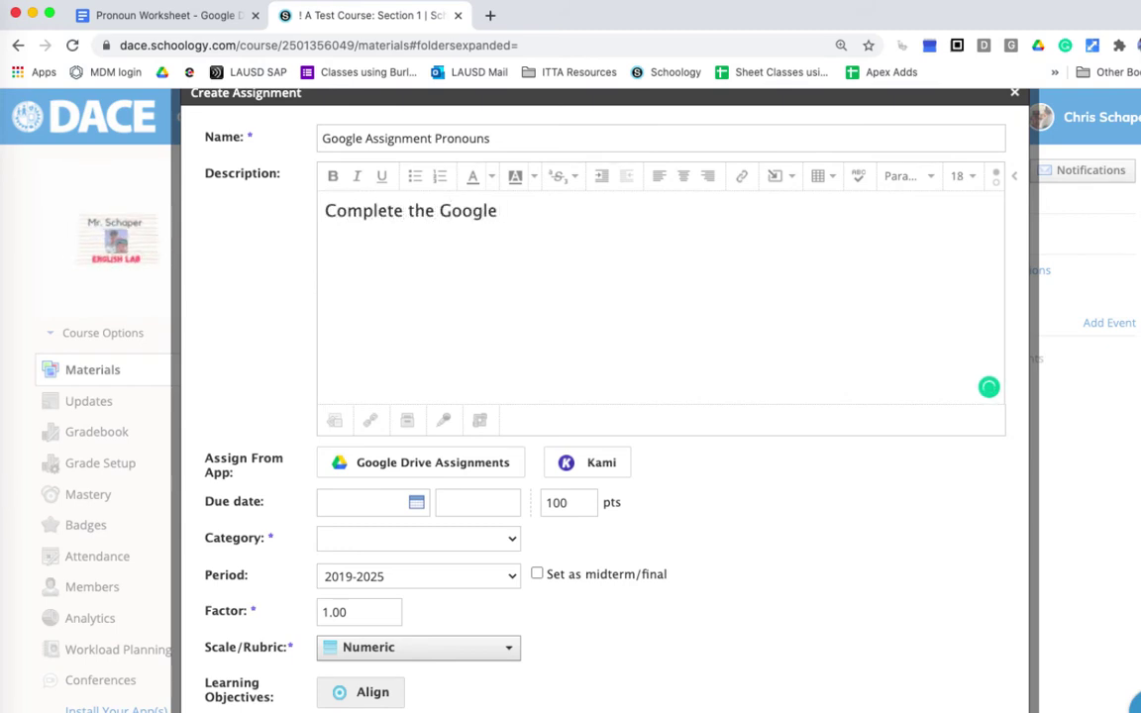
{"action": "type", "text": "Workshee"}
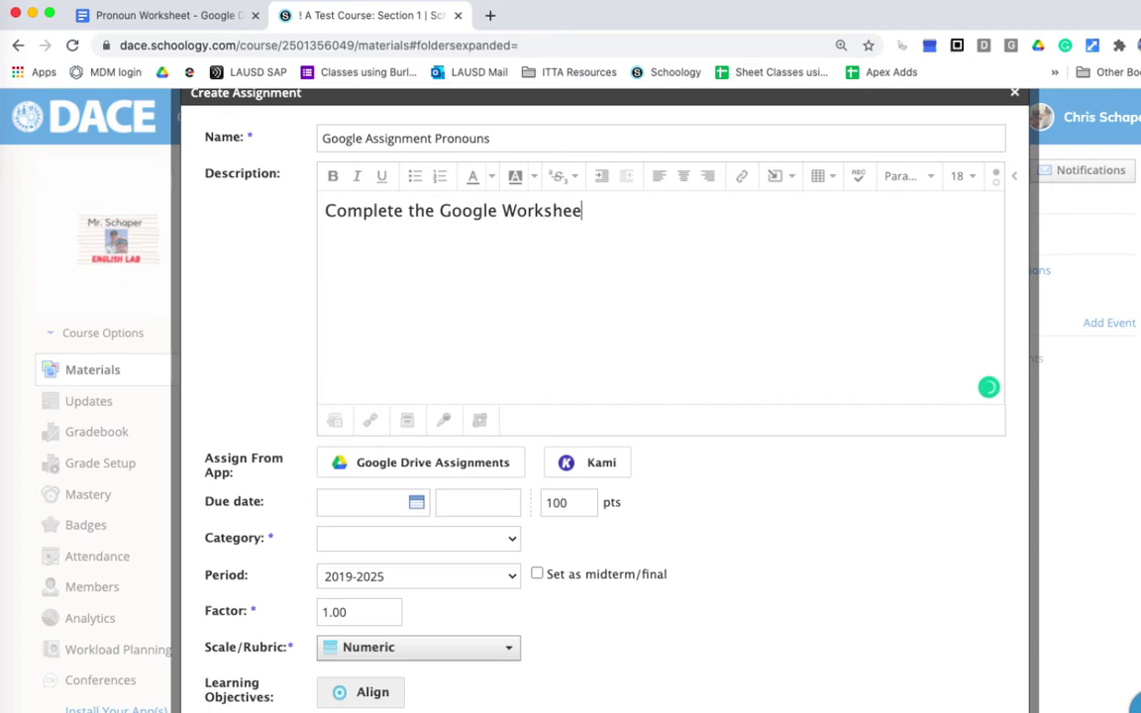
{"action": "type", "text": "t on Pronouns"}
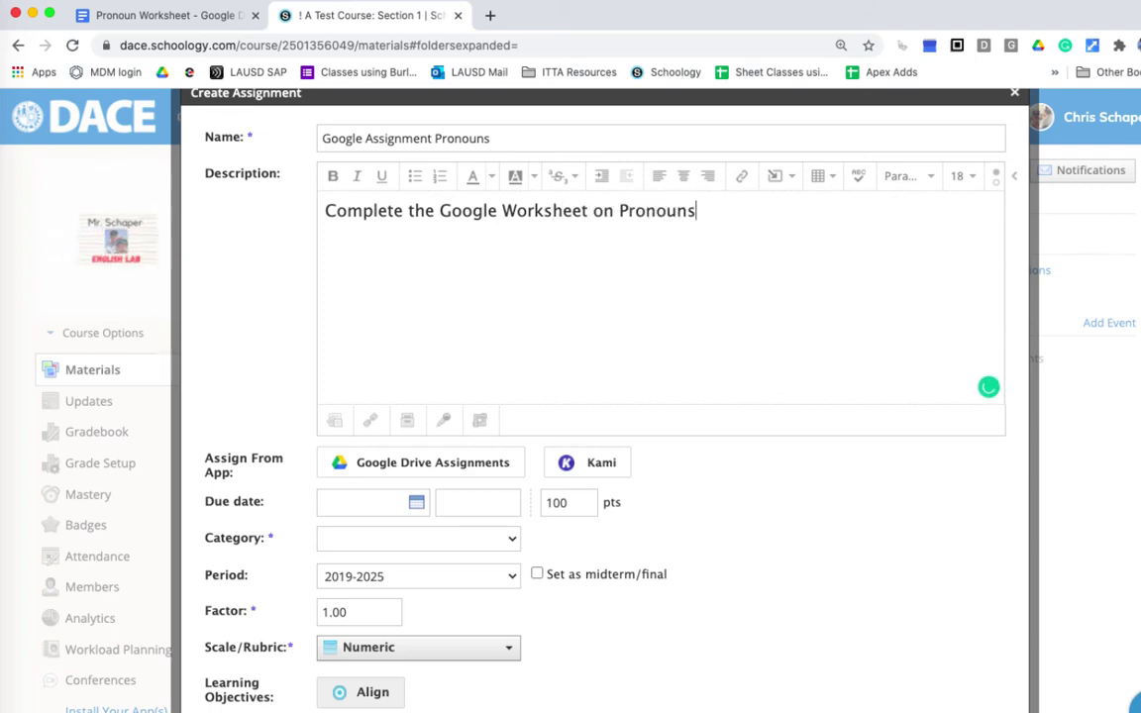
{"action": "type", "text": " and submit."}
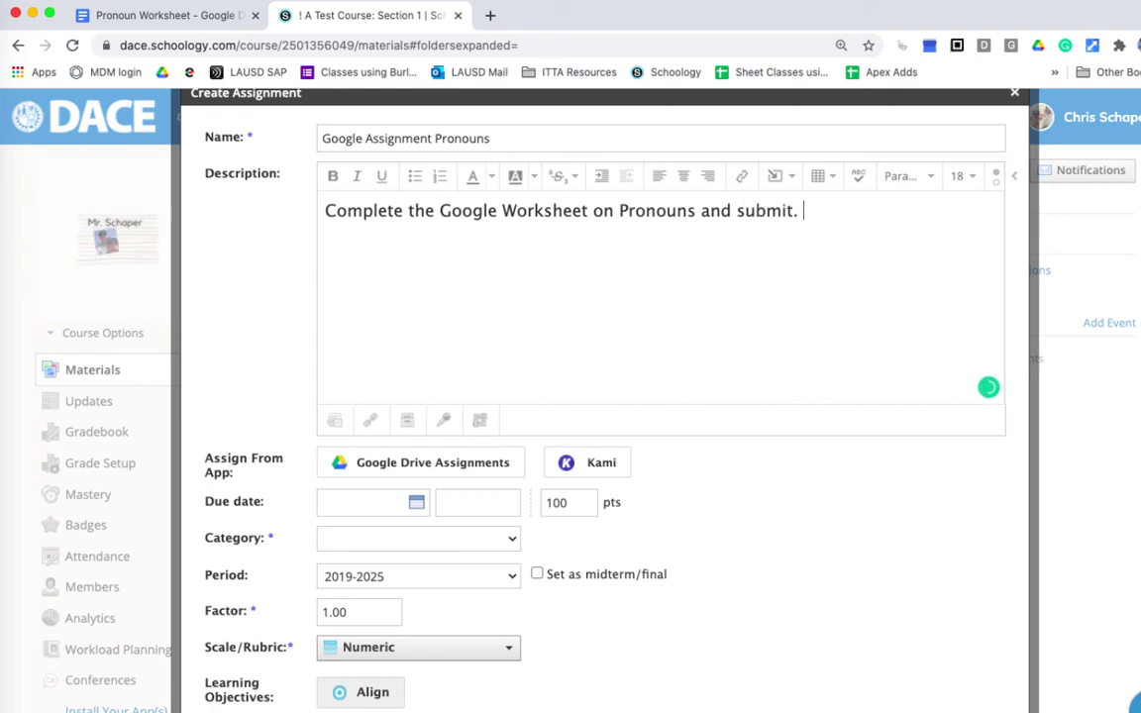
Step: Search Google Drive Assignments for "pronoun" and attach the Pronoun Worksheet document to the assignment
{"action": "scroll", "coordinate": [537, 368], "scroll_direction": "down", "scroll_amount": 1}
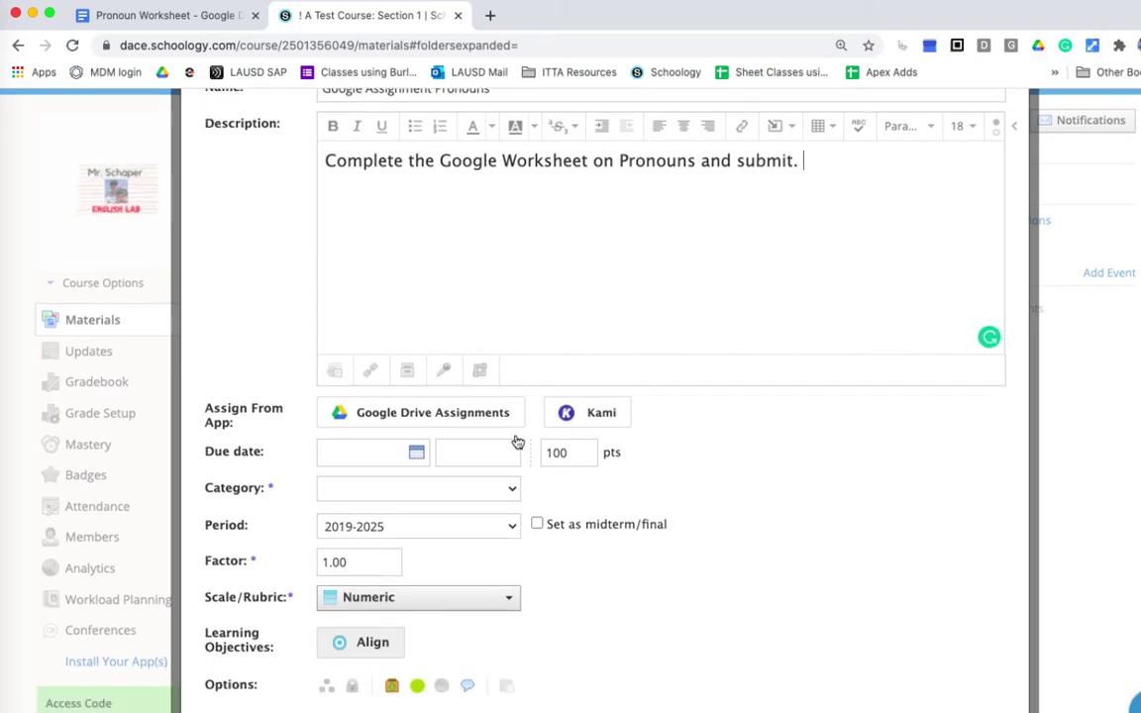
{"action": "left_click", "coordinate": [391, 416]}
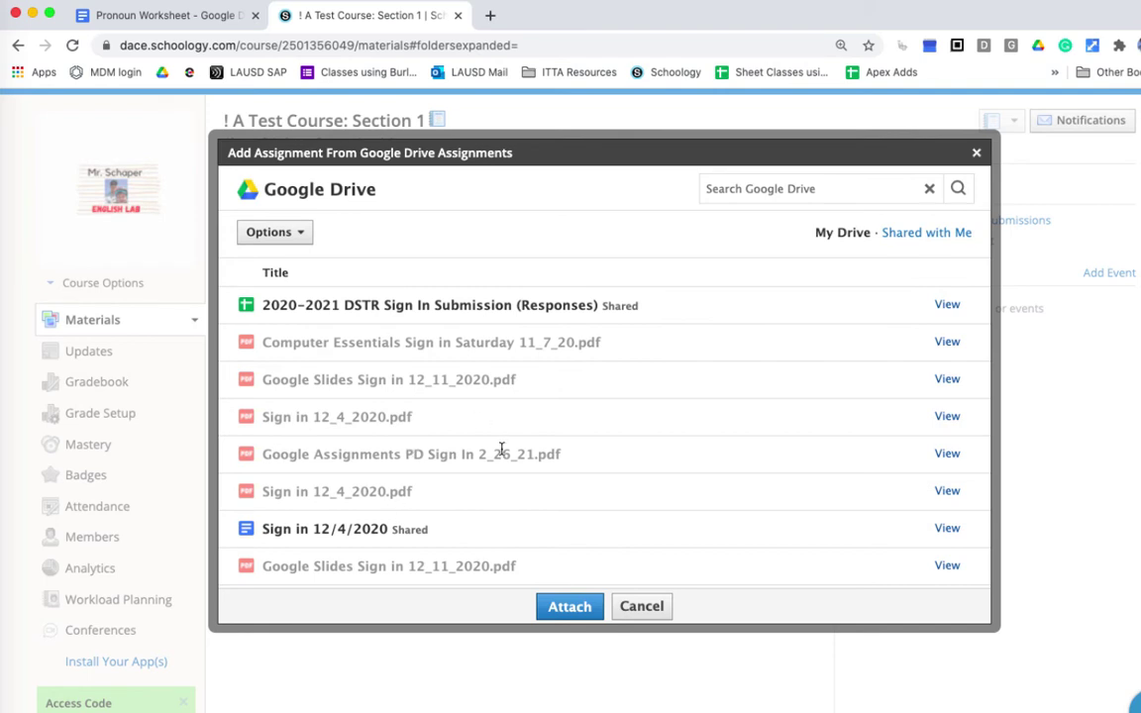
{"action": "left_click", "coordinate": [728, 316]}
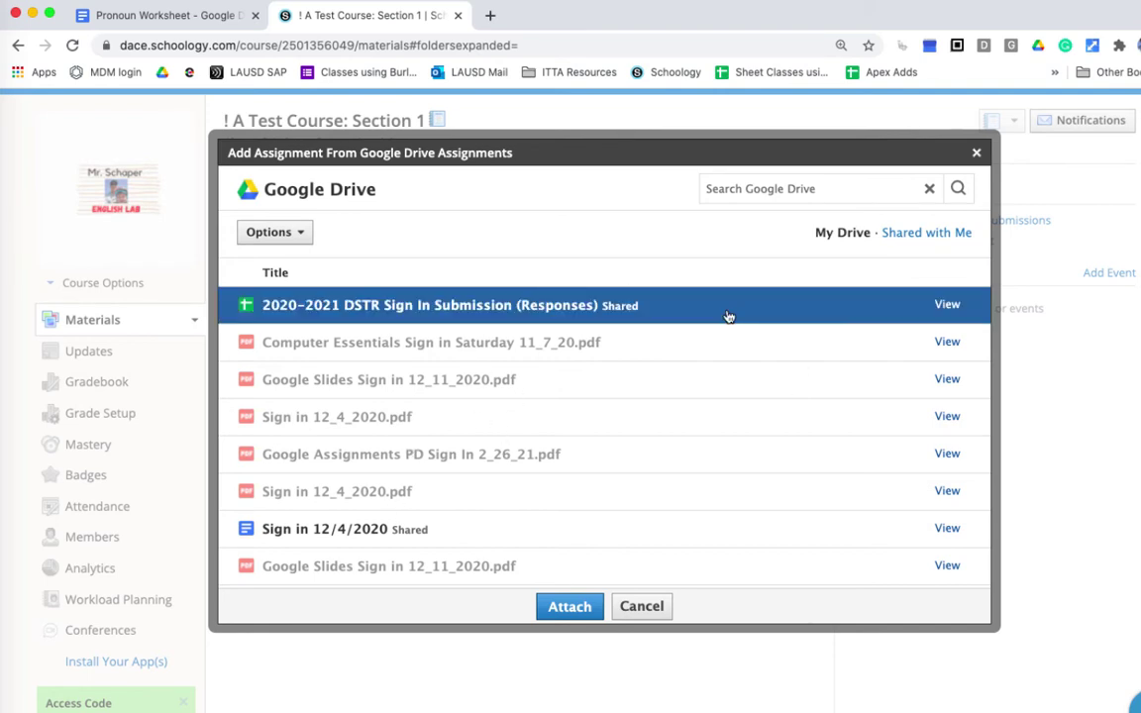
{"action": "left_click", "coordinate": [572, 324]}
{"action": "left_click", "coordinate": [762, 188]}
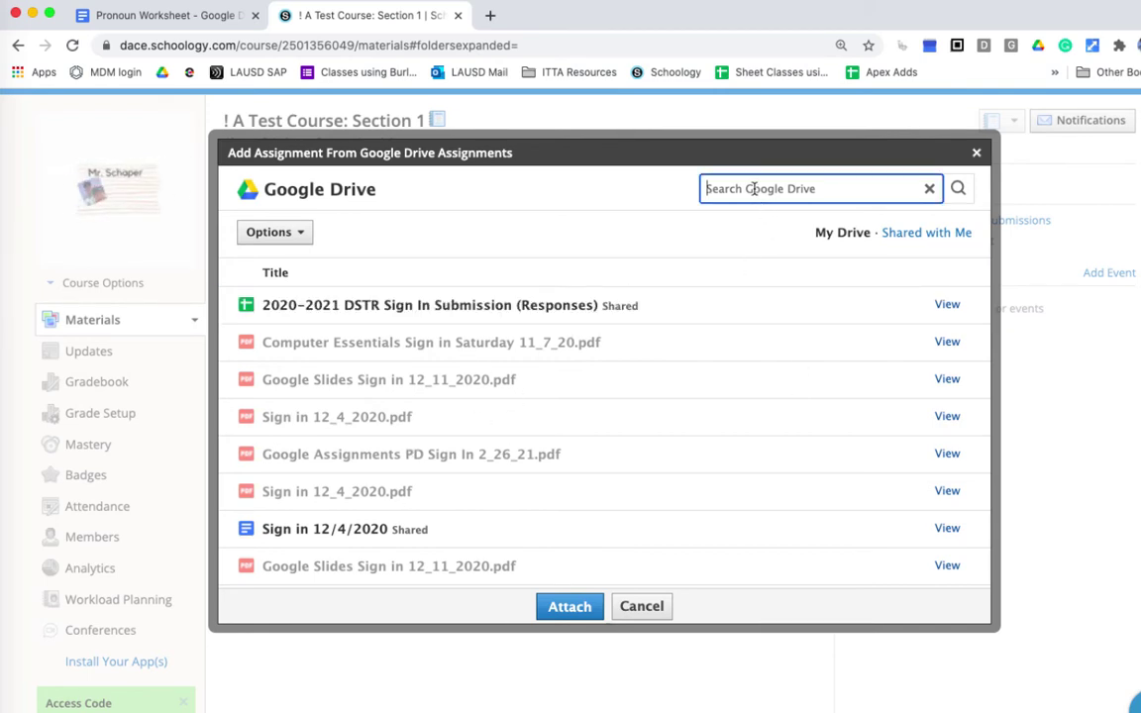
{"action": "type", "text": "pron"}
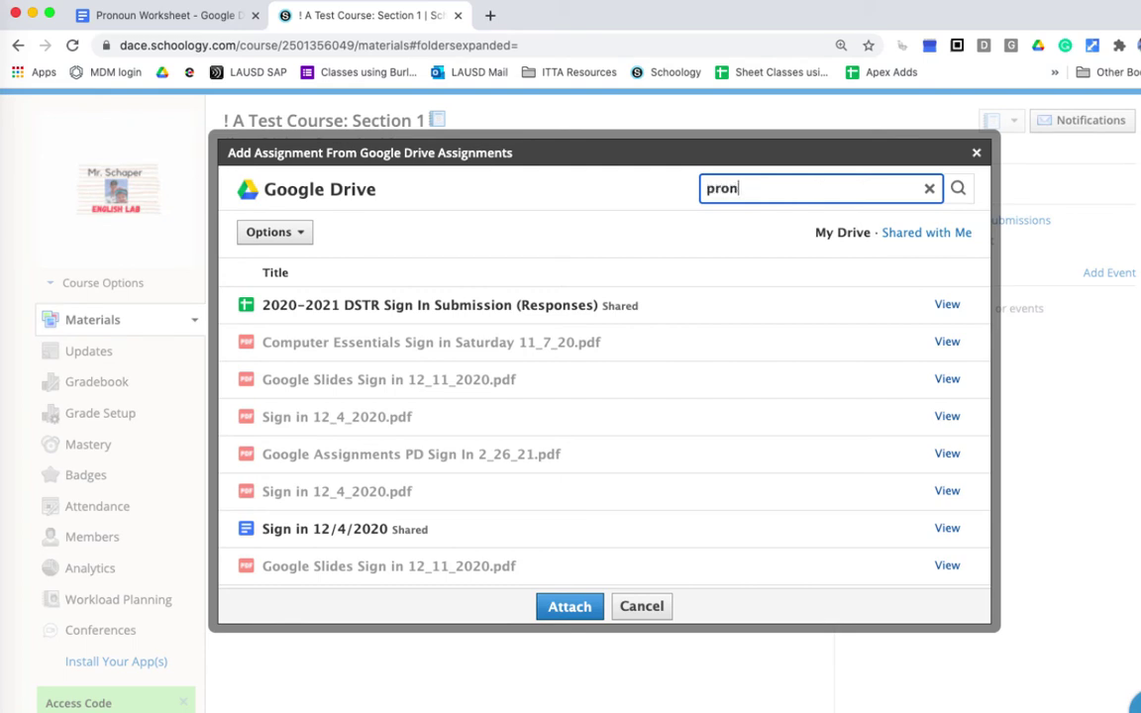
{"action": "type", "text": "oun"}
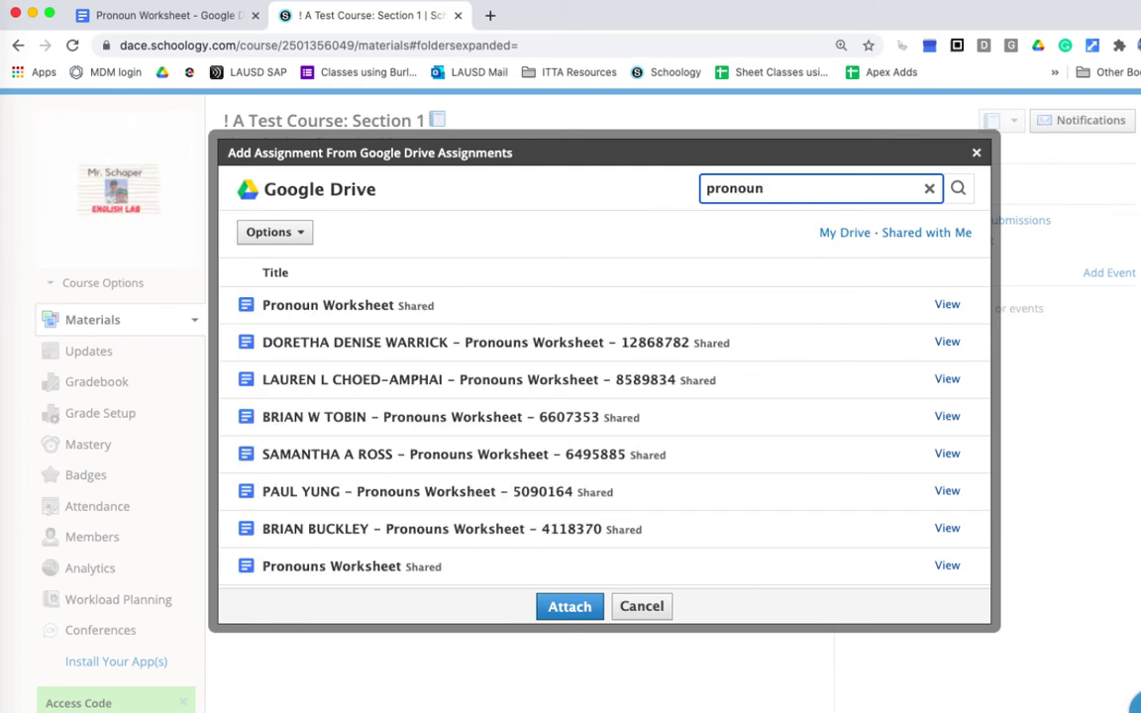
{"action": "left_click", "coordinate": [411, 301]}
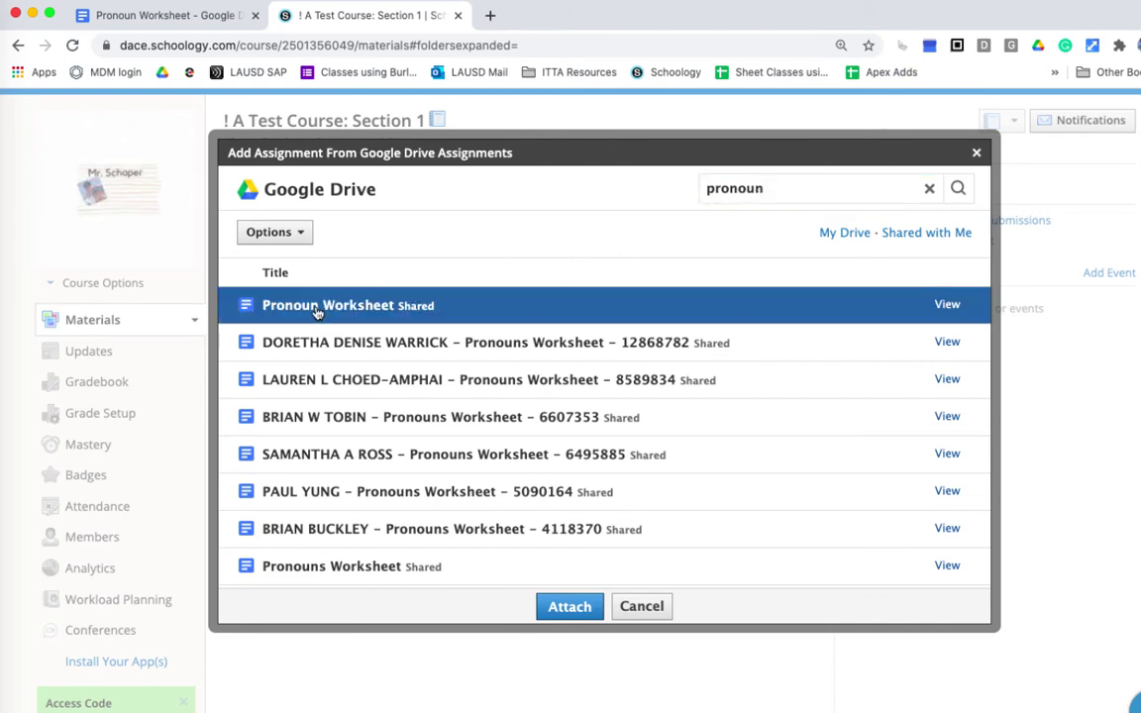
{"action": "left_click", "coordinate": [560, 609]}
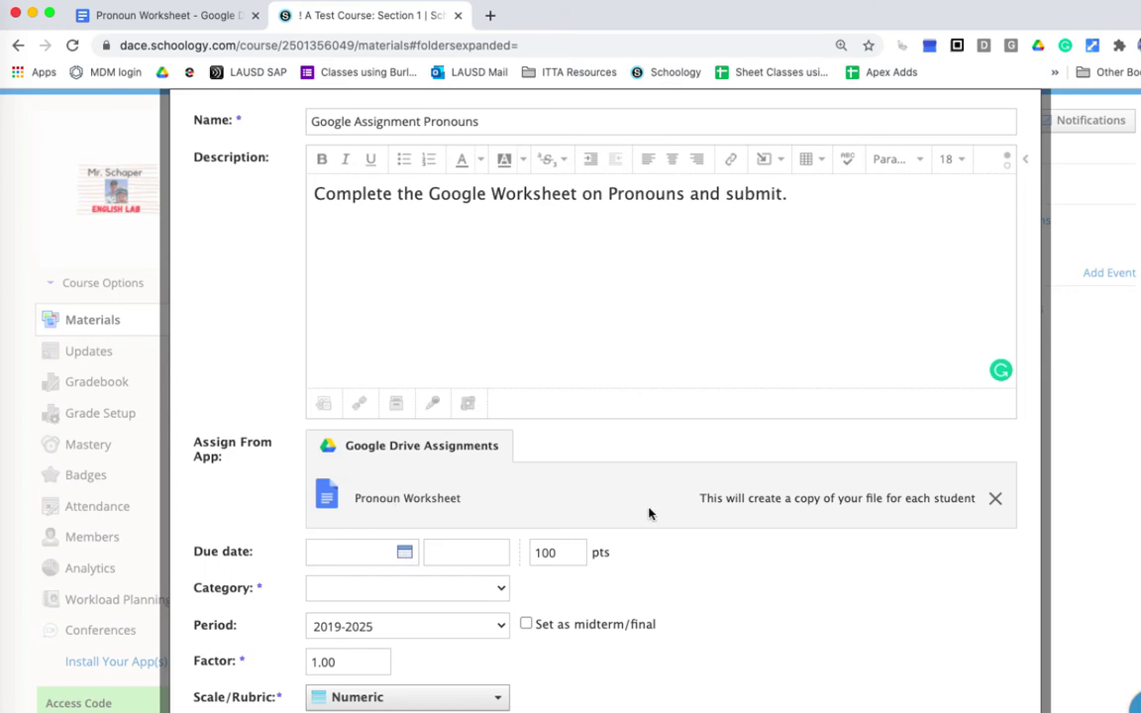
Step: Set the assignment's category to Homework
{"action": "scroll", "coordinate": [653, 519], "scroll_direction": "down", "scroll_amount": 3}
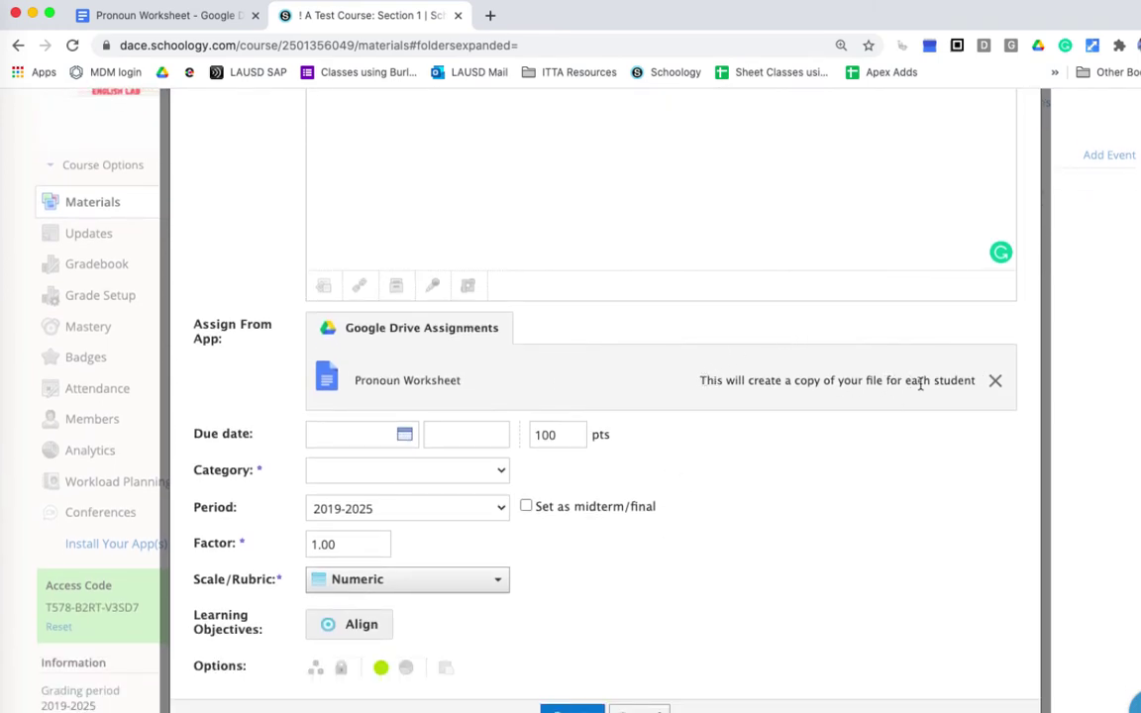
{"action": "scroll", "coordinate": [427, 380], "scroll_direction": "down", "scroll_amount": 1}
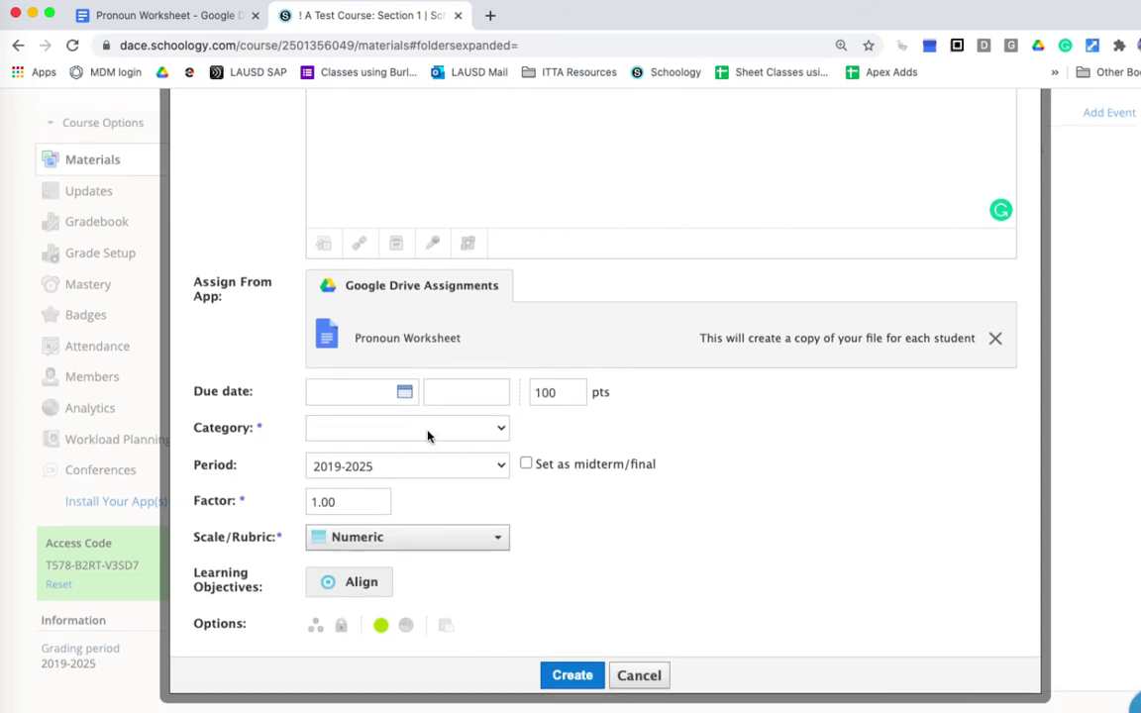
{"action": "left_click", "coordinate": [374, 432]}
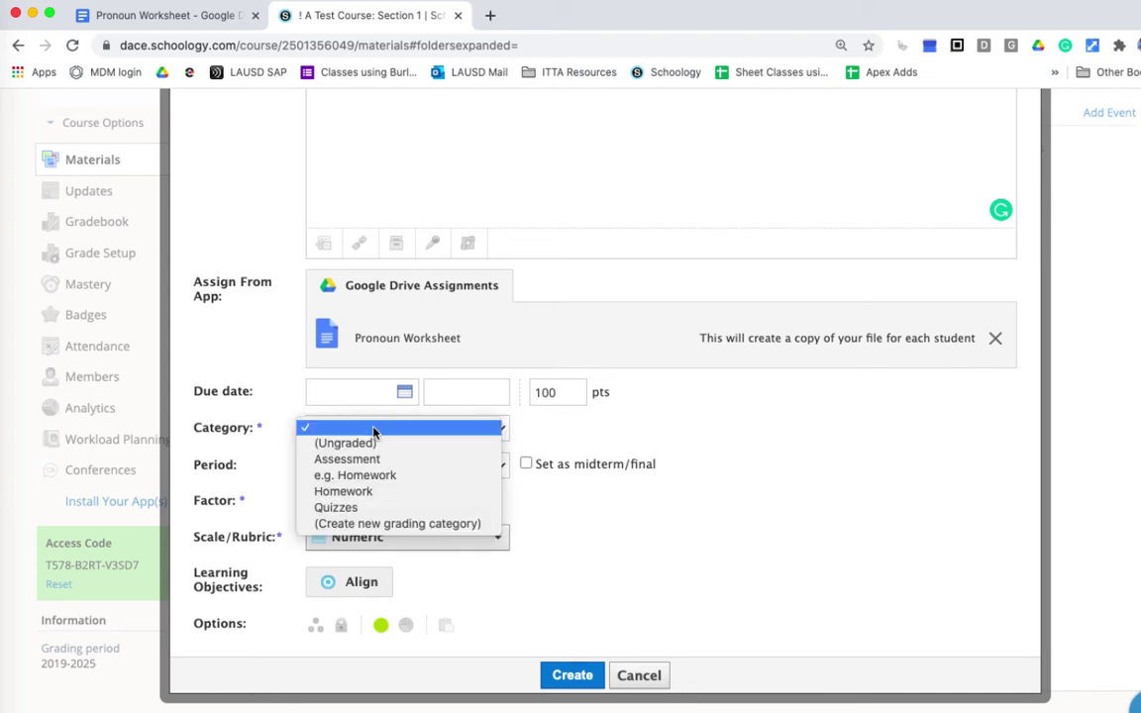
{"action": "left_click", "coordinate": [428, 492]}
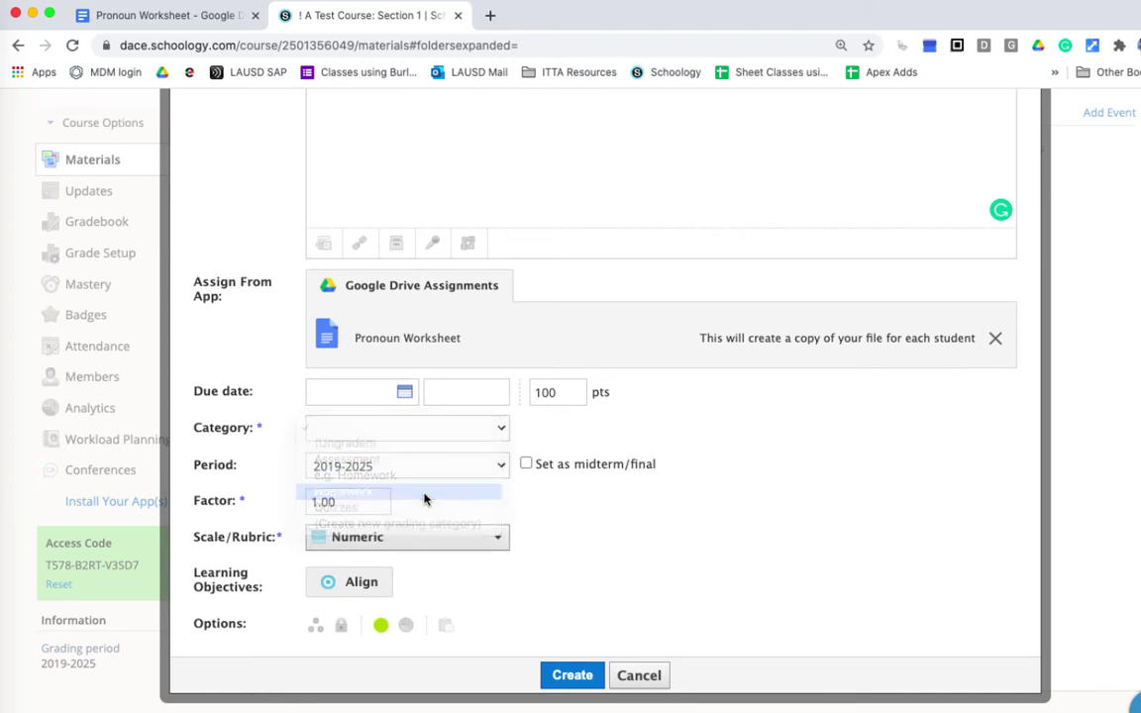
{"action": "scroll", "coordinate": [425, 500], "scroll_direction": "up", "scroll_amount": 4}
{"action": "scroll", "coordinate": [424, 498], "scroll_direction": "down", "scroll_amount": 3}
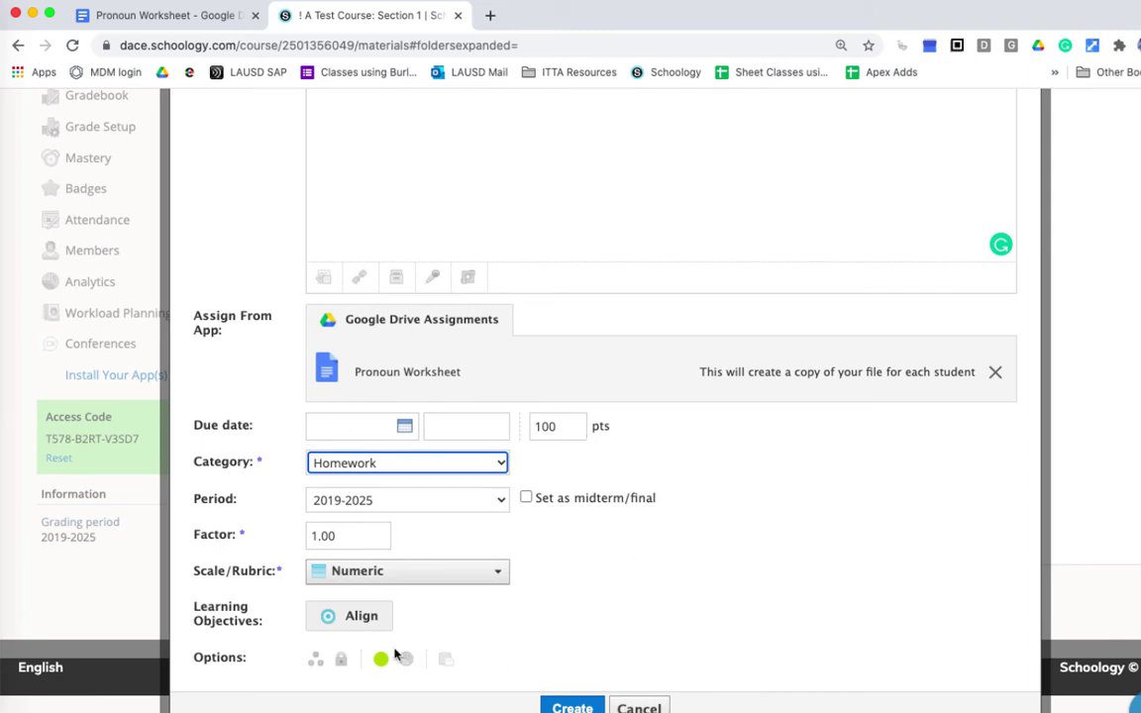
Step: Create the Homework assignment and open its Google Assignment Pronouns page from the course materials
{"action": "left_click", "coordinate": [571, 707]}
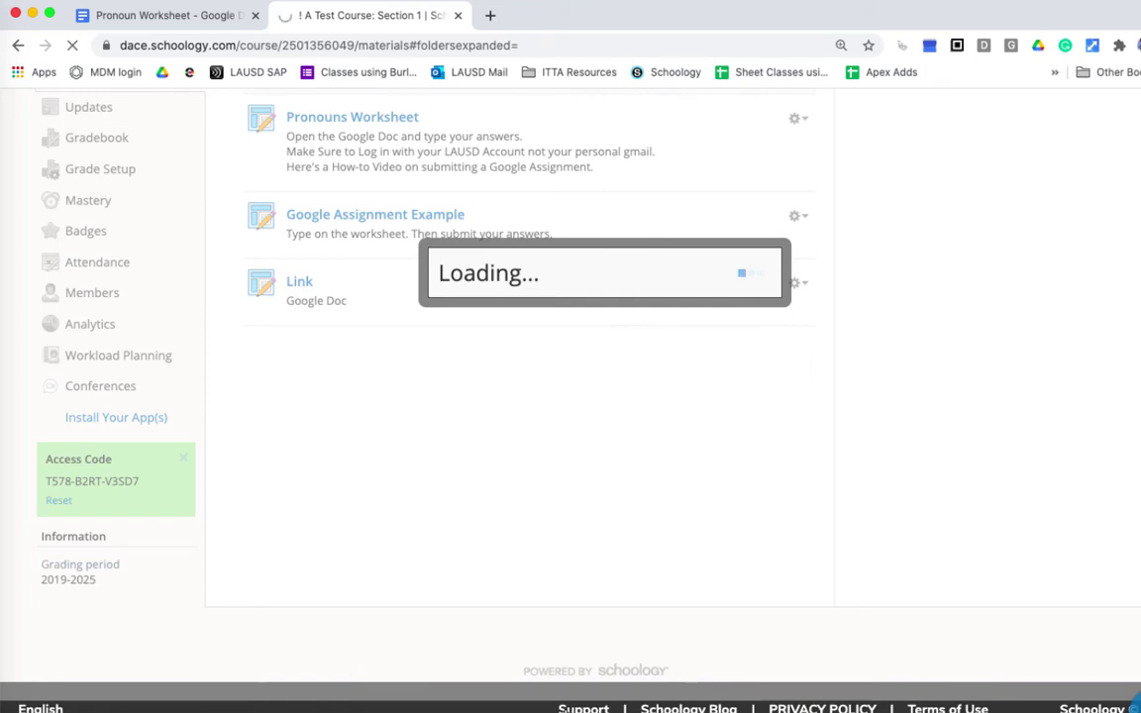
{"action": "scroll", "coordinate": [564, 709], "scroll_direction": "down", "scroll_amount": 3}
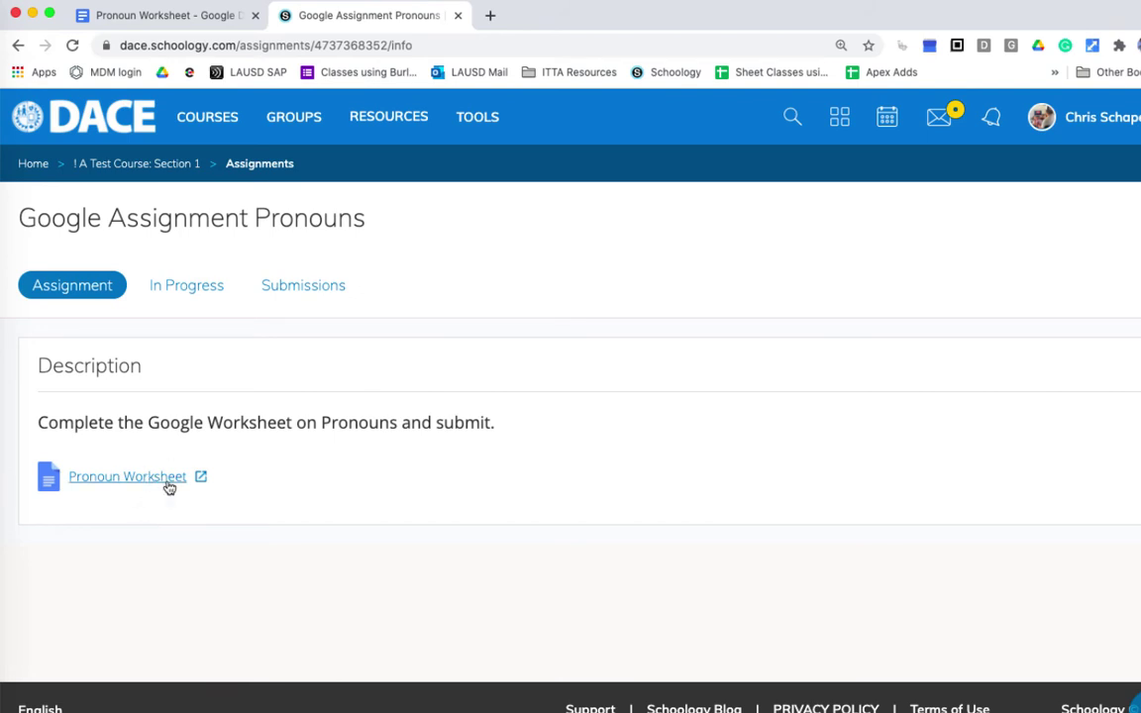
Step: Switch to the Pronoun Worksheet document and enlarge the line "READ THIS PAGE. CONTINUE TO NEXT PAGE" to font size 19
{"action": "left_click", "coordinate": [181, 16]}
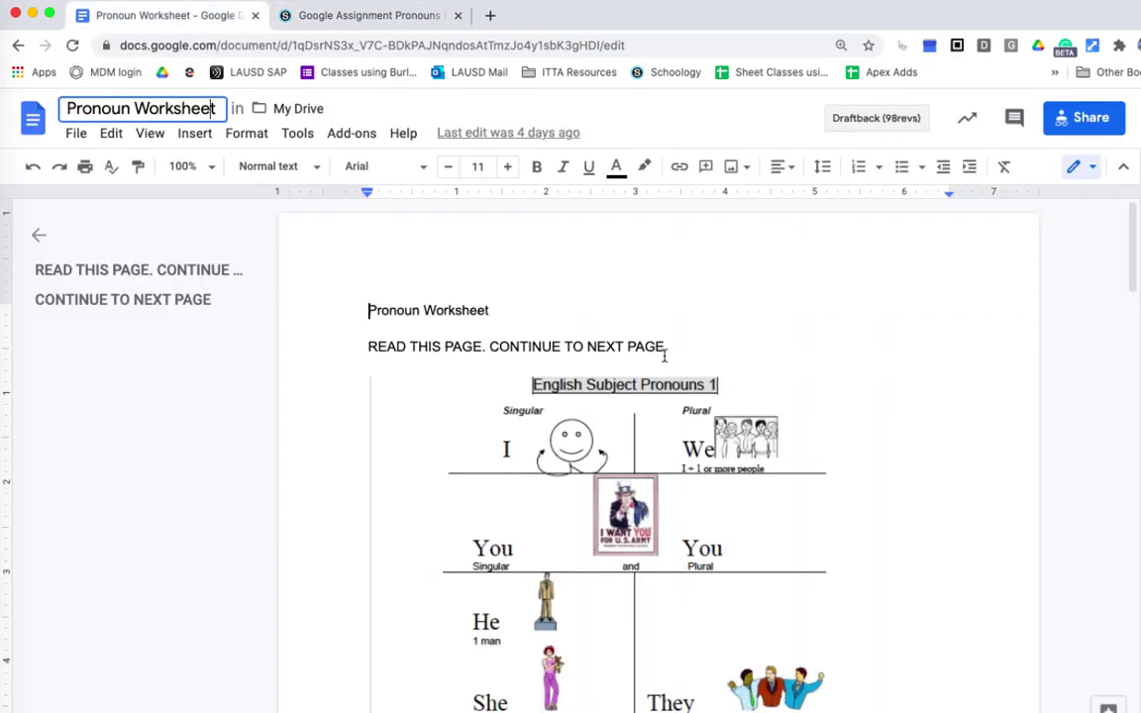
{"action": "left_click_drag", "start_coordinate": [665, 348], "coordinate": [365, 336]}
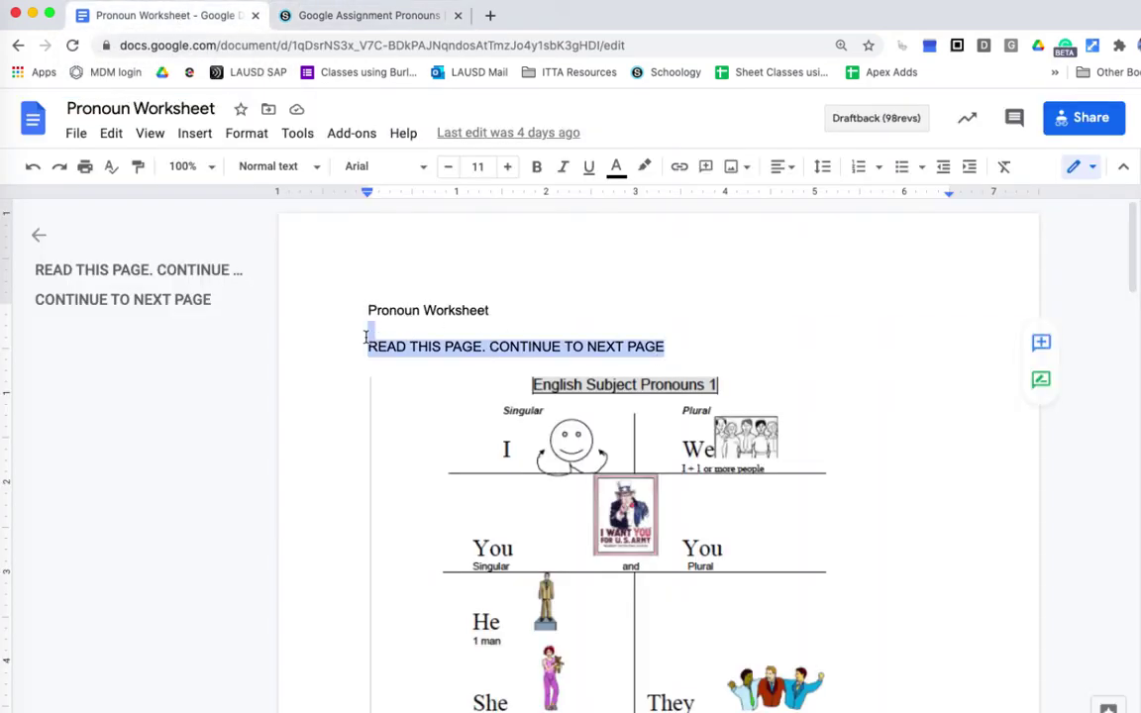
{"action": "left_click", "coordinate": [508, 169]}
{"action": "left_click", "coordinate": [508, 168]}
{"action": "left_click", "coordinate": [508, 168]}
{"action": "left_click", "coordinate": [508, 168]}
{"action": "left_click", "coordinate": [508, 168]}
{"action": "left_click", "coordinate": [508, 168]}
{"action": "left_click", "coordinate": [508, 168]}
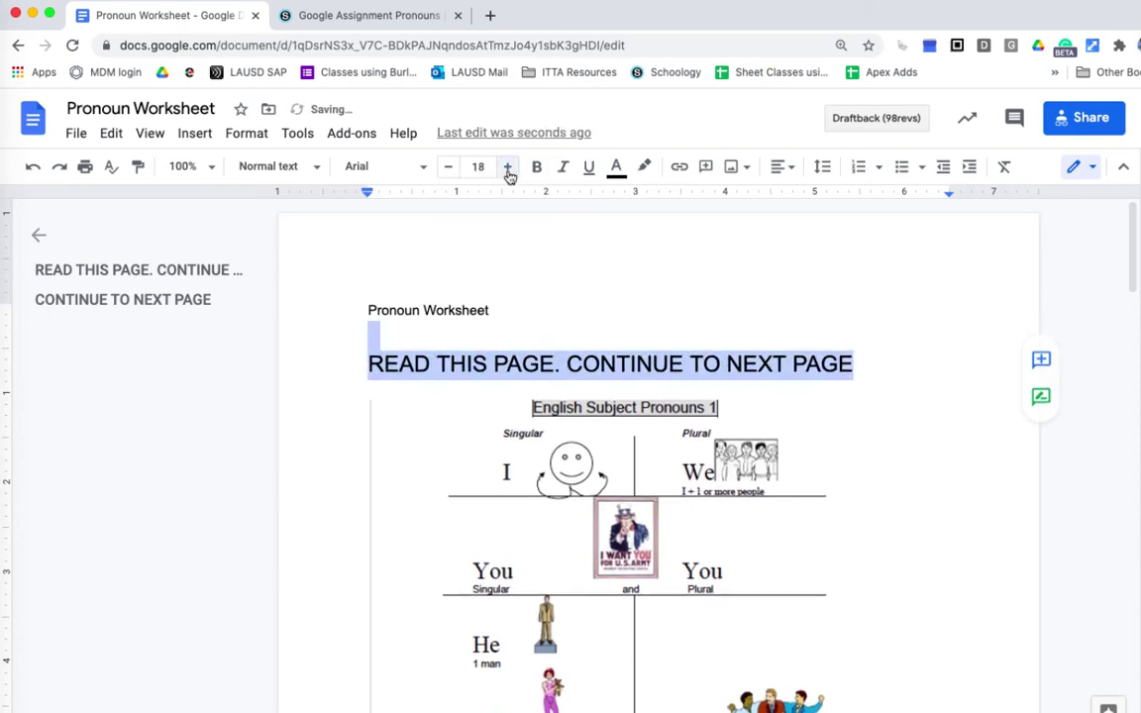
{"action": "left_click", "coordinate": [508, 168]}
Step: Return to the Google Assignment Pronouns page in Schoology and open the attached Pronoun Worksheet
{"action": "left_click", "coordinate": [326, 16]}
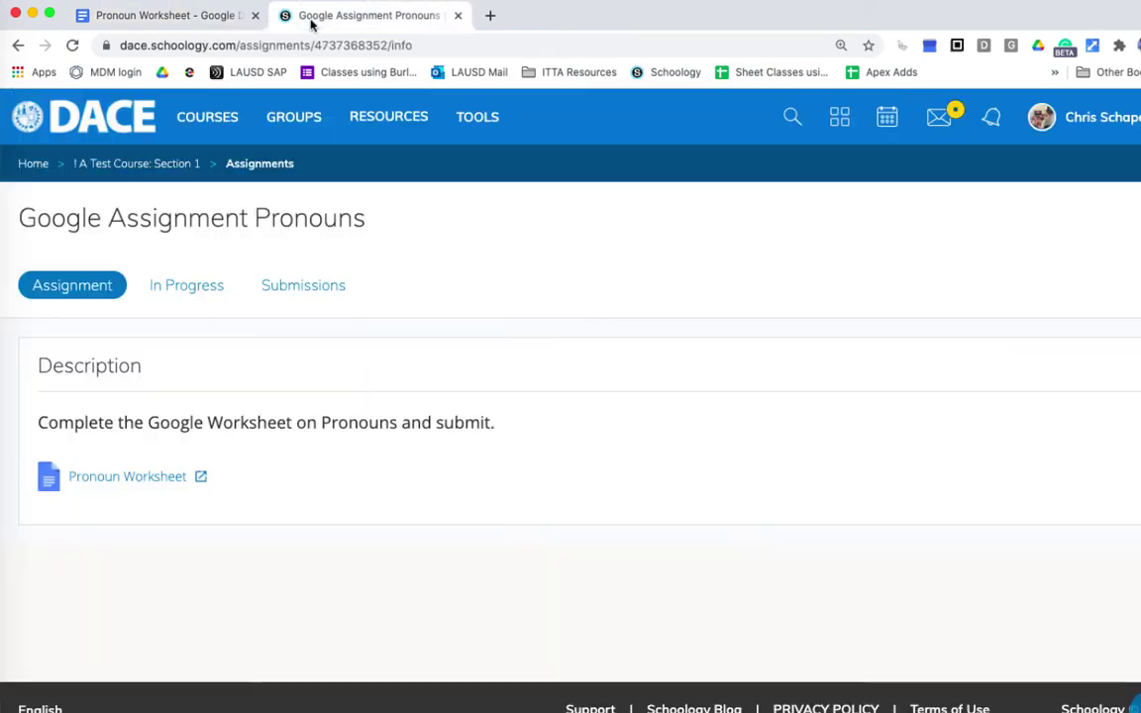
{"action": "left_click", "coordinate": [130, 480]}
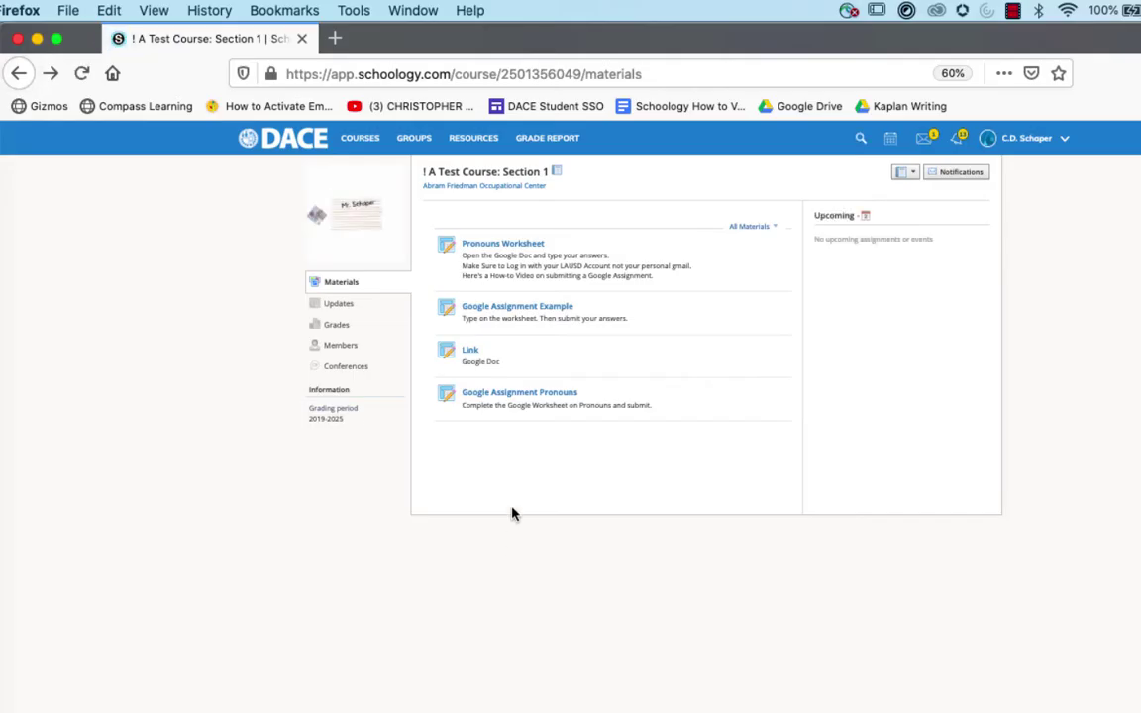
Step: In the student's course view in Firefox, open Google Assignment Pronouns and go to the student's own document
{"action": "left_click", "coordinate": [510, 395]}
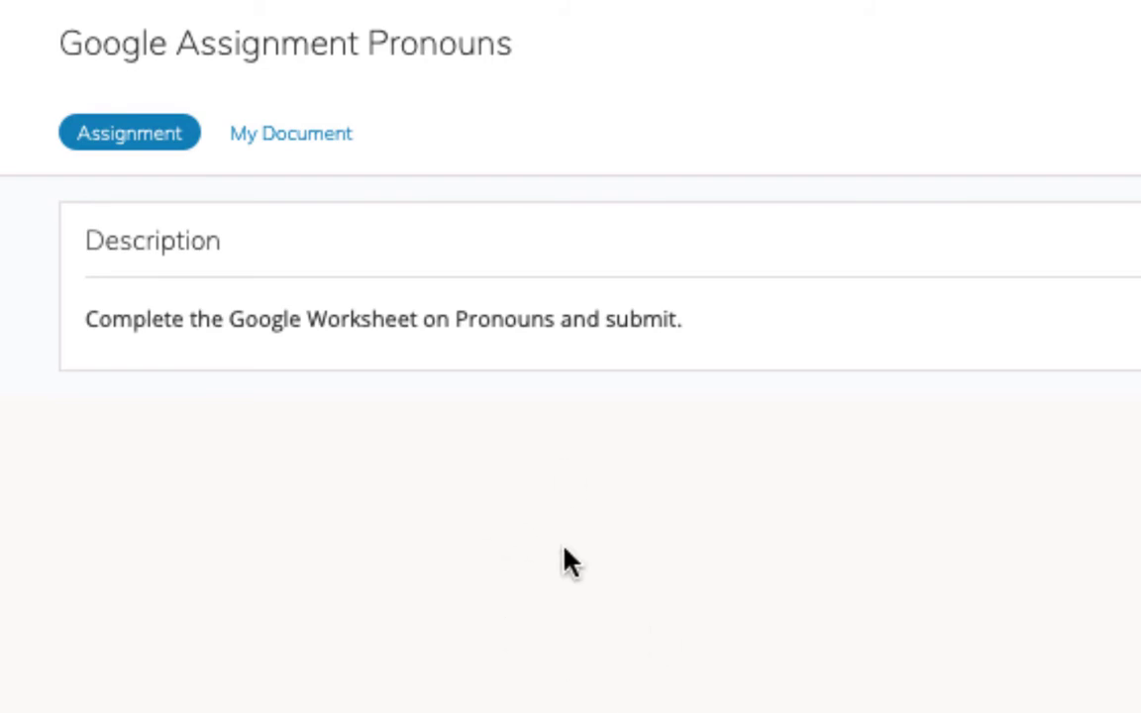
{"action": "left_click", "coordinate": [288, 133]}
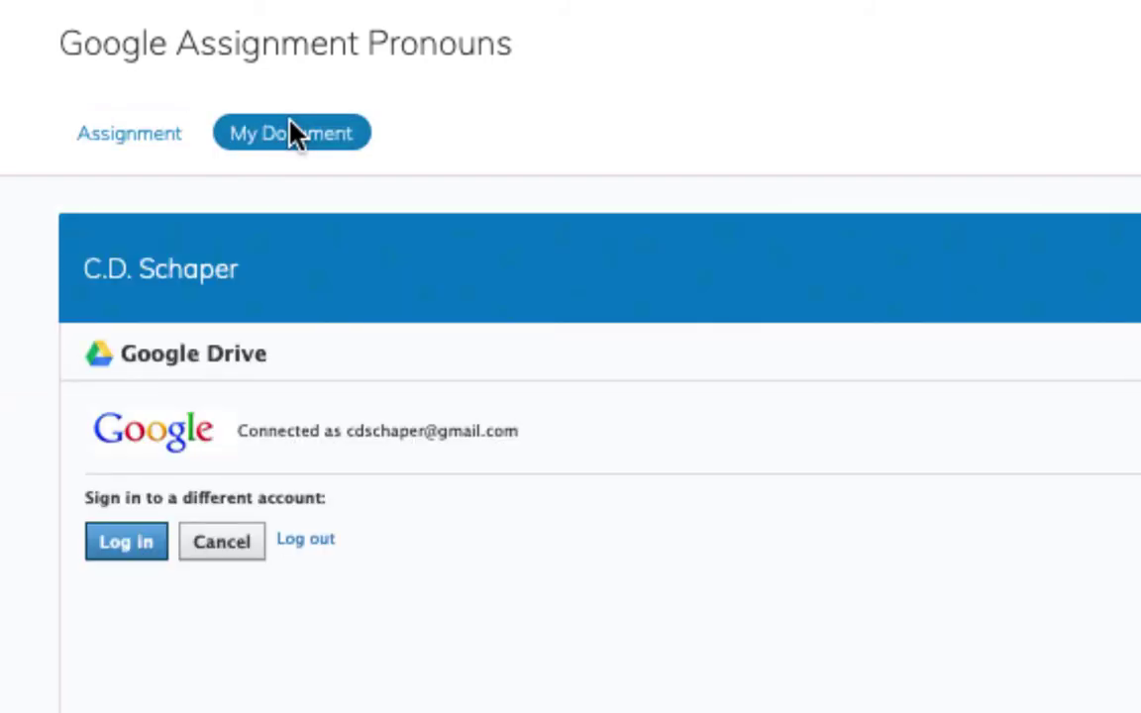
Step: Sign in to the student's Google account with its password and allow Schoology to access Google Drive
{"action": "left_click", "coordinate": [116, 548]}
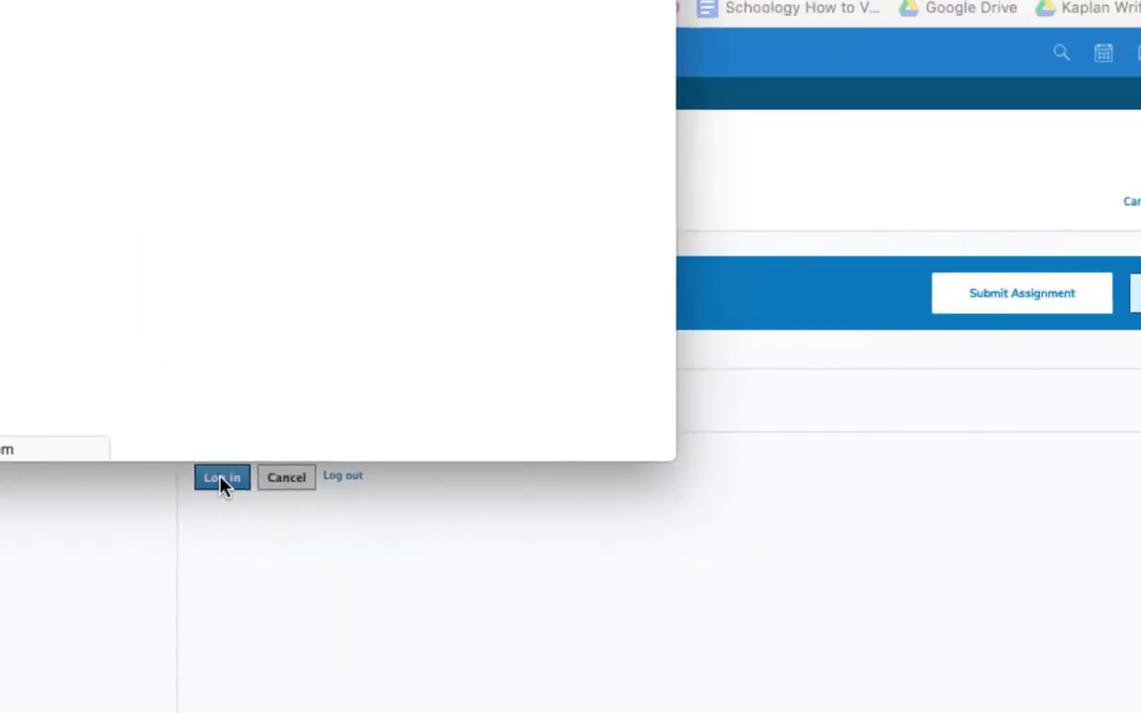
{"action": "left_click", "coordinate": [196, 293]}
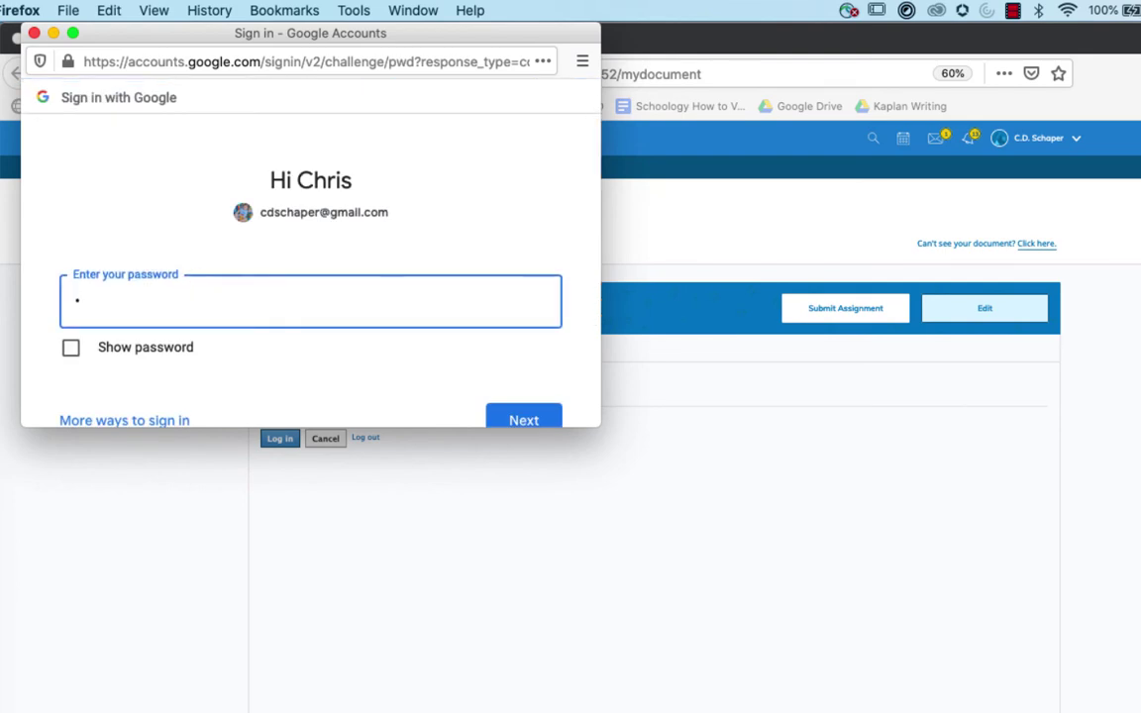
{"action": "key", "text": "Return"}
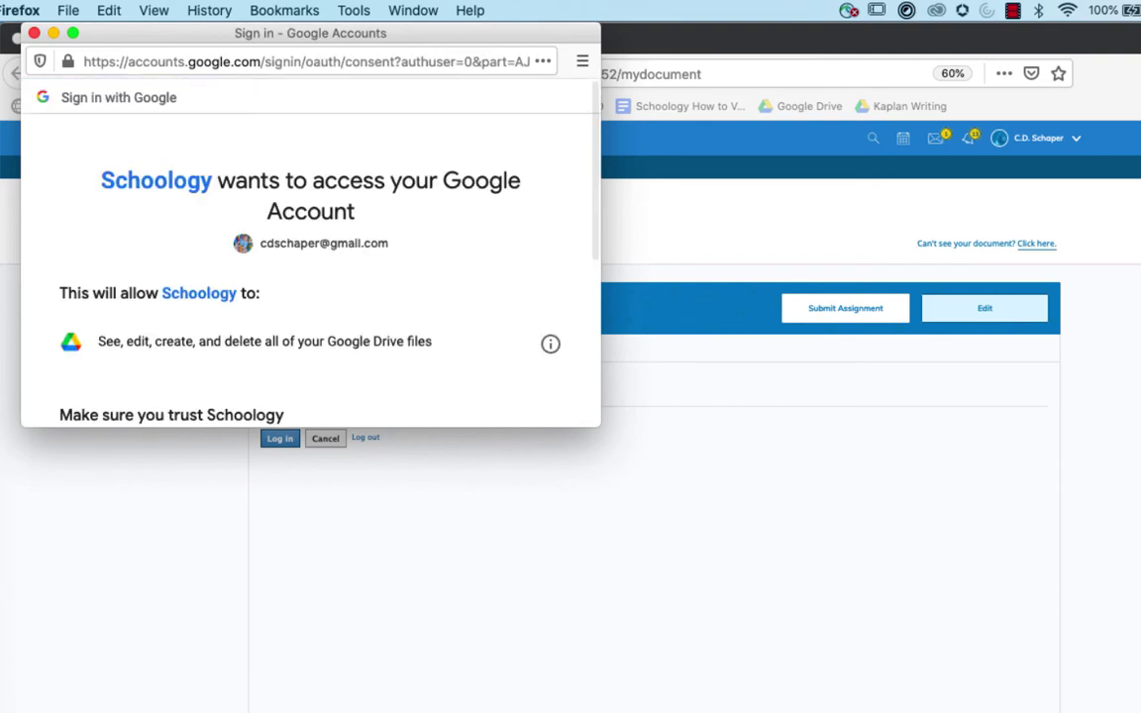
{"action": "scroll", "coordinate": [214, 174], "scroll_direction": "down", "scroll_amount": 5}
{"action": "left_click", "coordinate": [518, 297]}
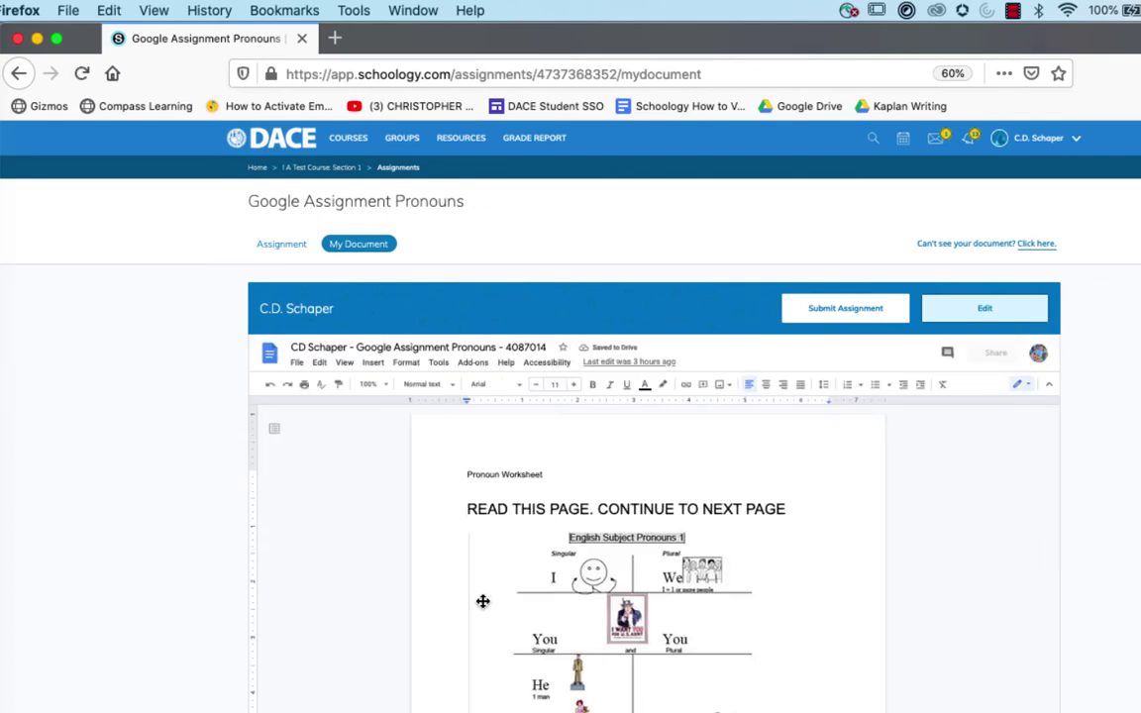
Step: Fill in "It" for answer 1 and "He" for answer 2 under PUT YOUR ANSWERS HERE in the student's worksheet
{"action": "scroll", "coordinate": [512, 527], "scroll_direction": "up", "scroll_amount": 15}
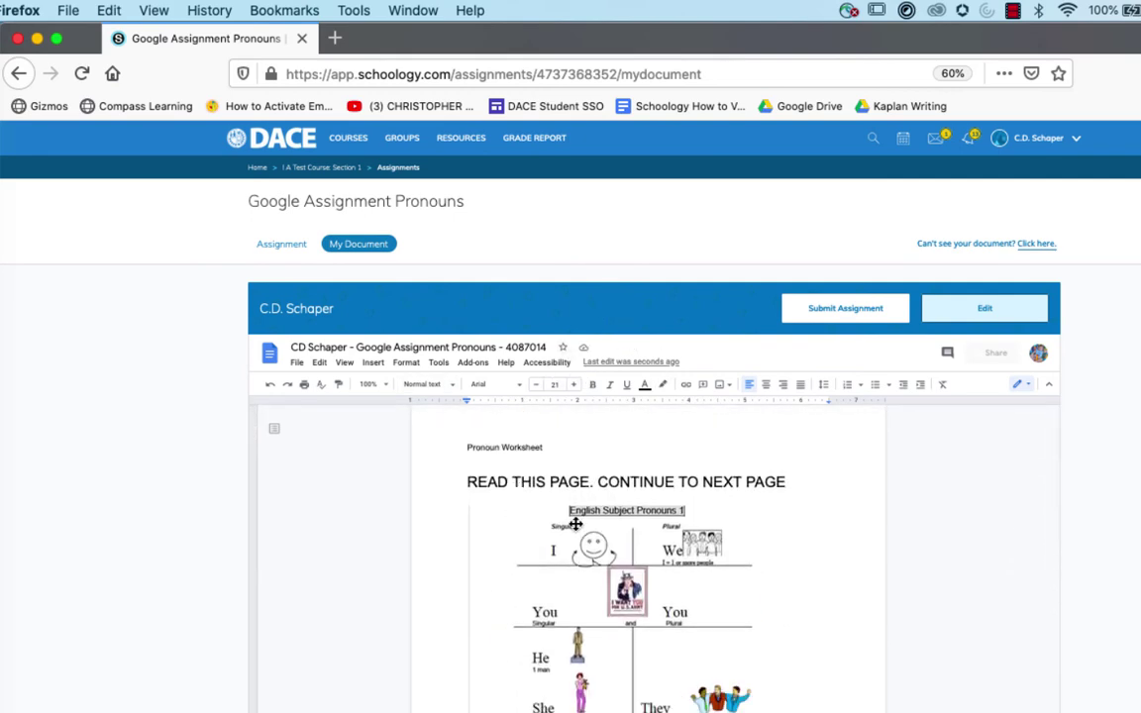
{"action": "scroll", "coordinate": [500, 555], "scroll_direction": "down", "scroll_amount": 1}
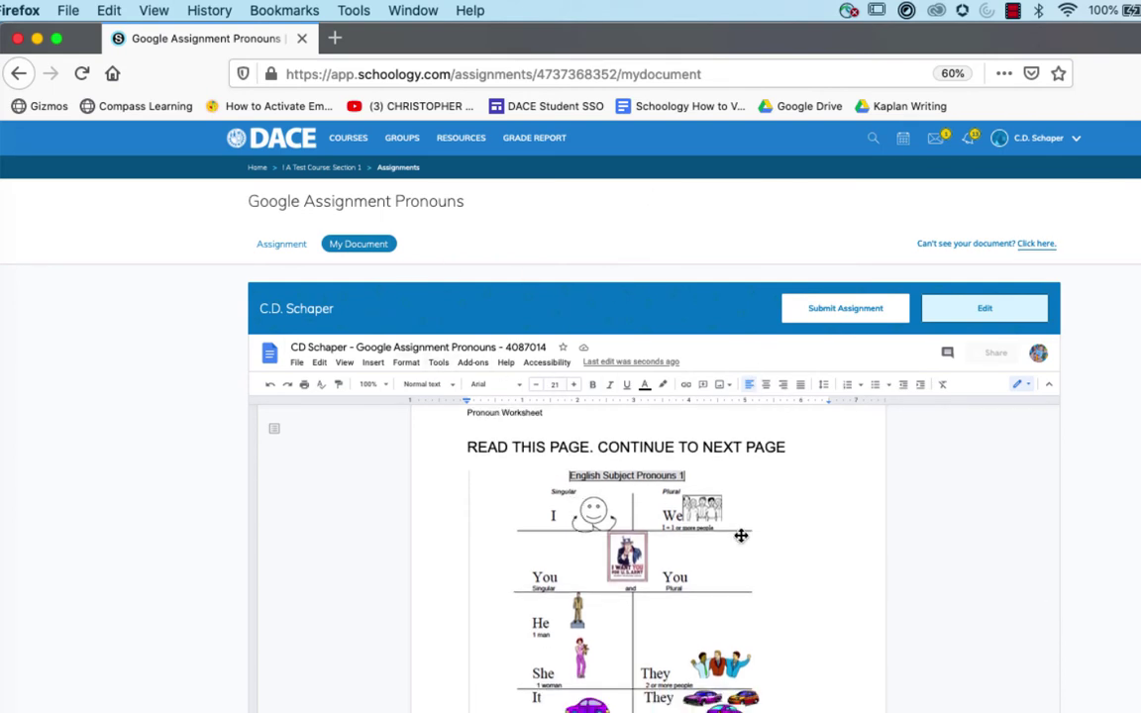
{"action": "scroll", "coordinate": [598, 576], "scroll_direction": "down", "scroll_amount": 1}
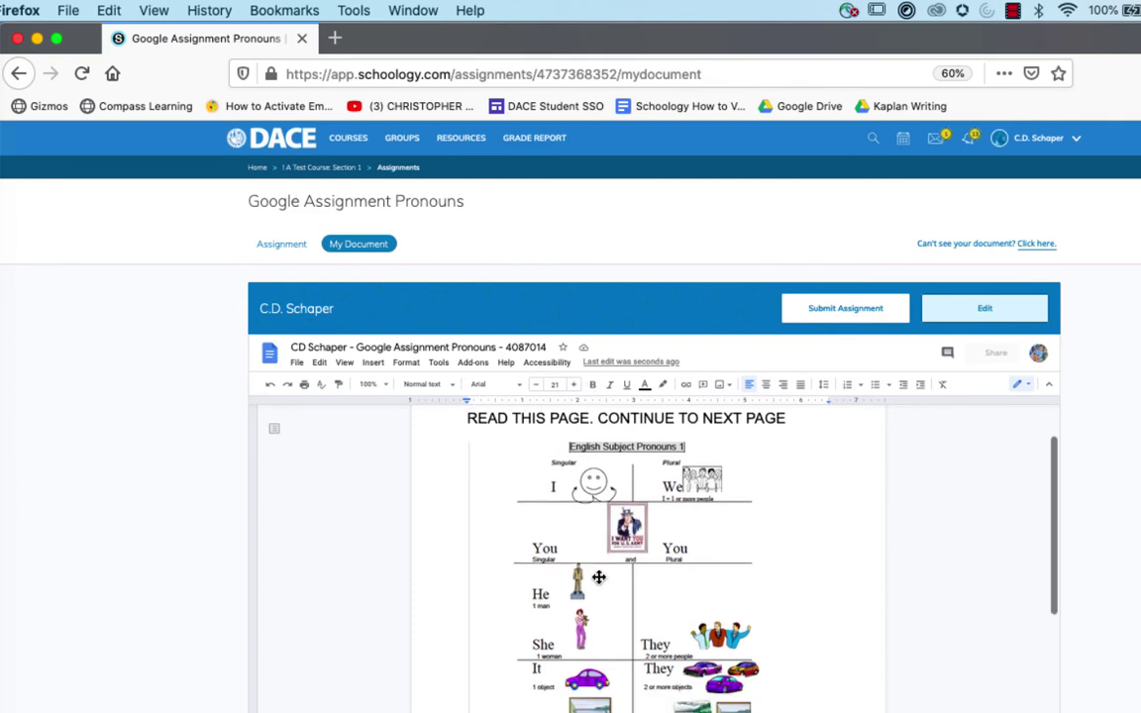
{"action": "scroll", "coordinate": [598, 576], "scroll_direction": "down", "scroll_amount": 10}
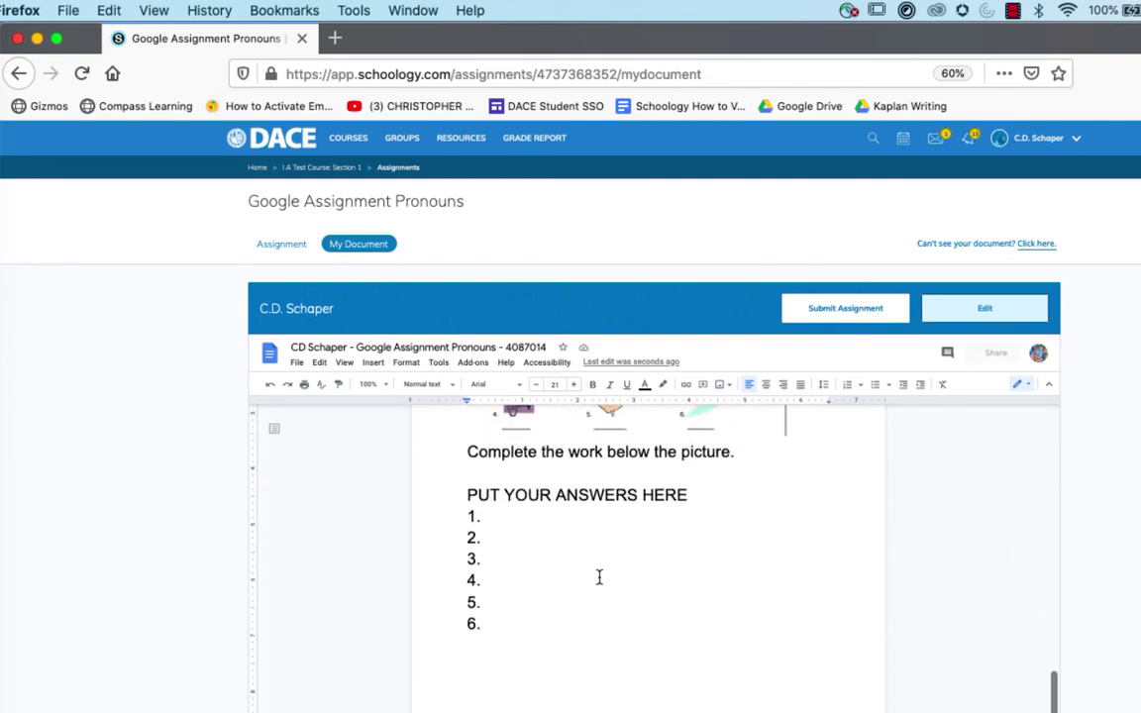
{"action": "left_click", "coordinate": [504, 525]}
{"action": "scroll", "coordinate": [507, 527], "scroll_direction": "up", "scroll_amount": 3}
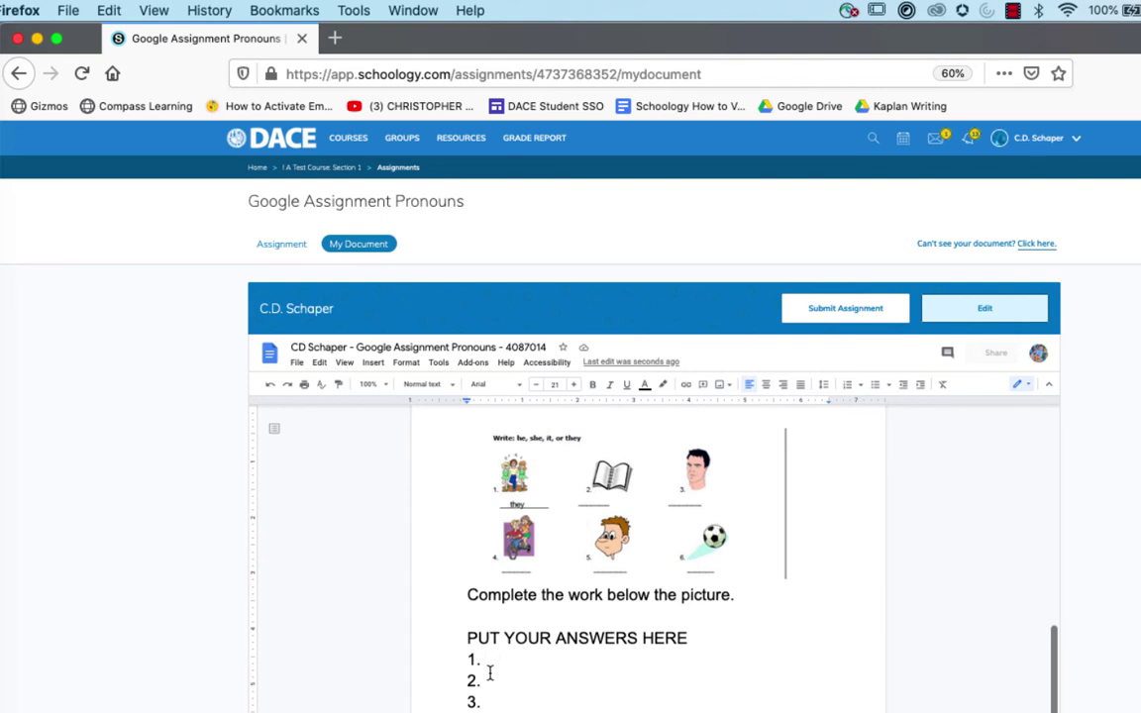
{"action": "type", "text": "It 2. "}
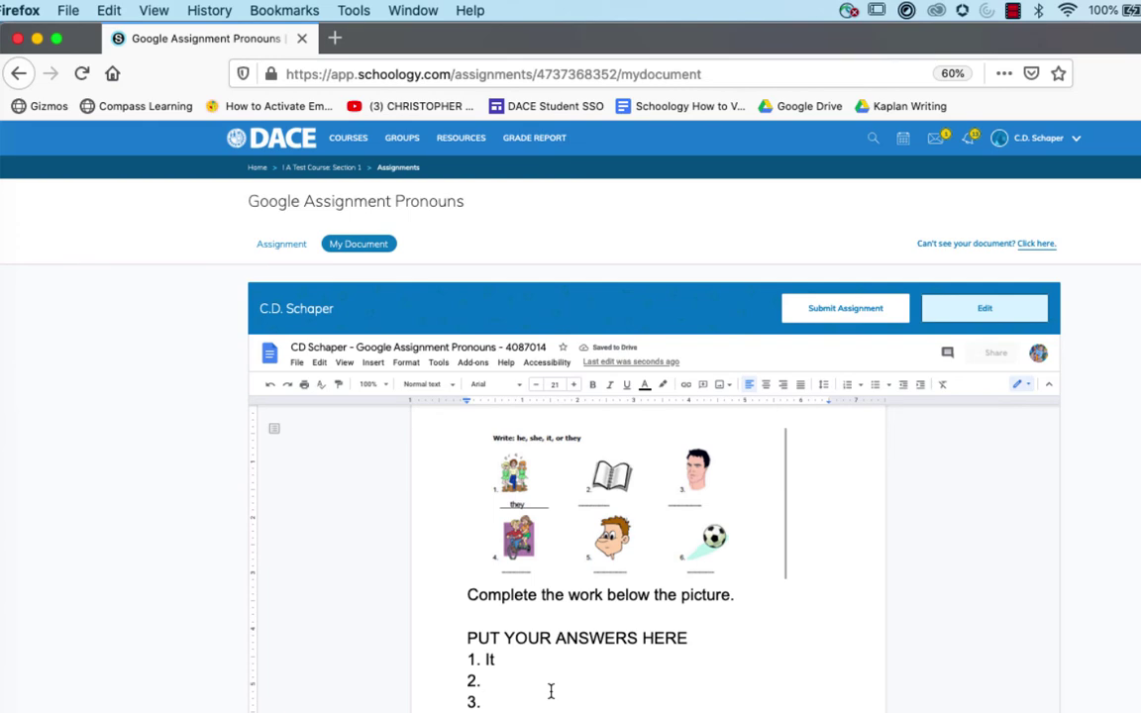
{"action": "type", "text": "He"}
{"action": "scroll", "coordinate": [545, 584], "scroll_direction": "down", "scroll_amount": 3}
{"action": "scroll", "coordinate": [537, 535], "scroll_direction": "up", "scroll_amount": 5}
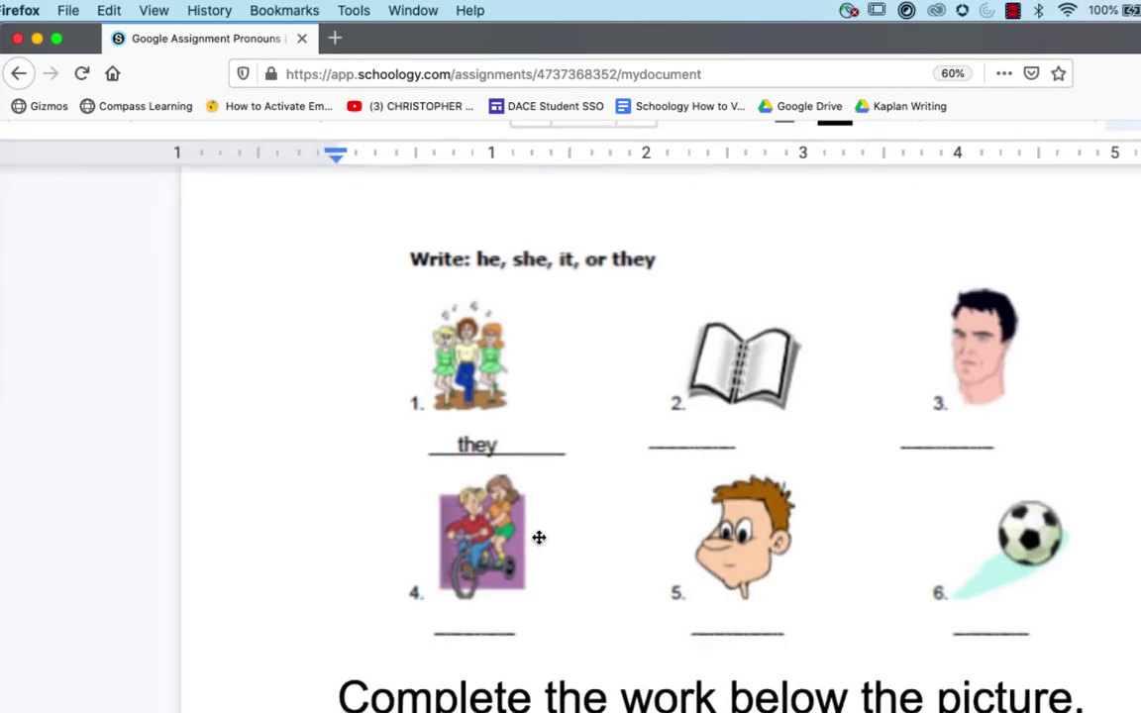
{"action": "scroll", "coordinate": [539, 537], "scroll_direction": "down", "scroll_amount": 5}
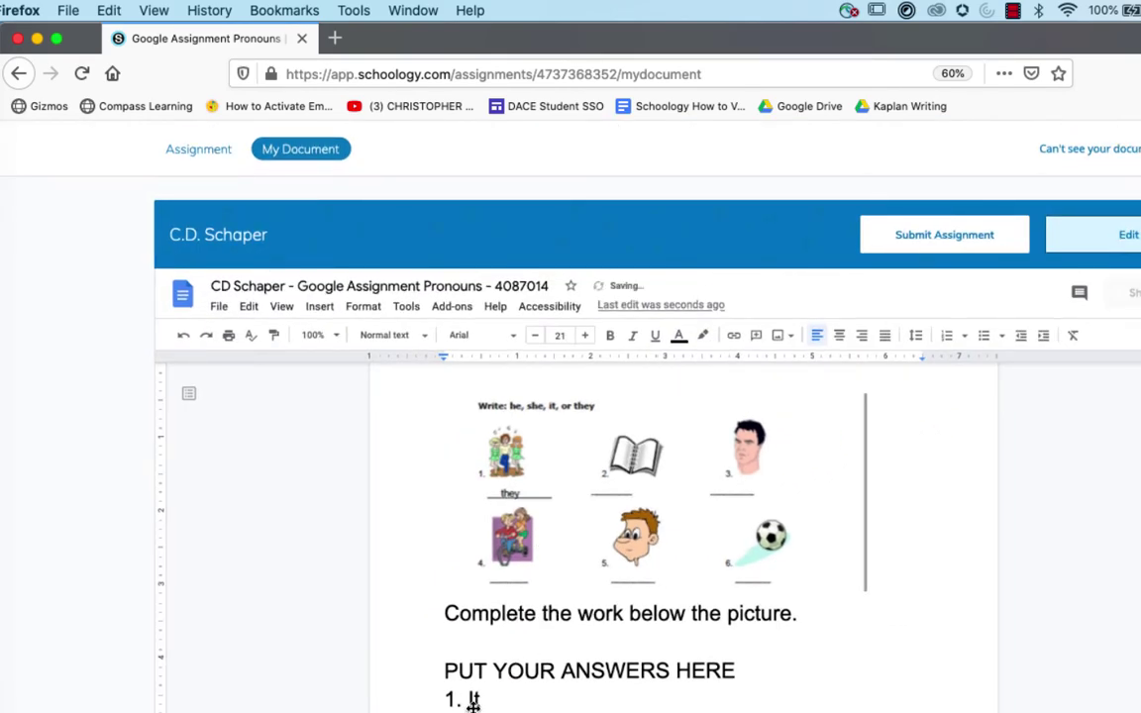
Step: Reload the student's worksheet in the assignment's editing view
{"action": "left_click", "coordinate": [1126, 238]}
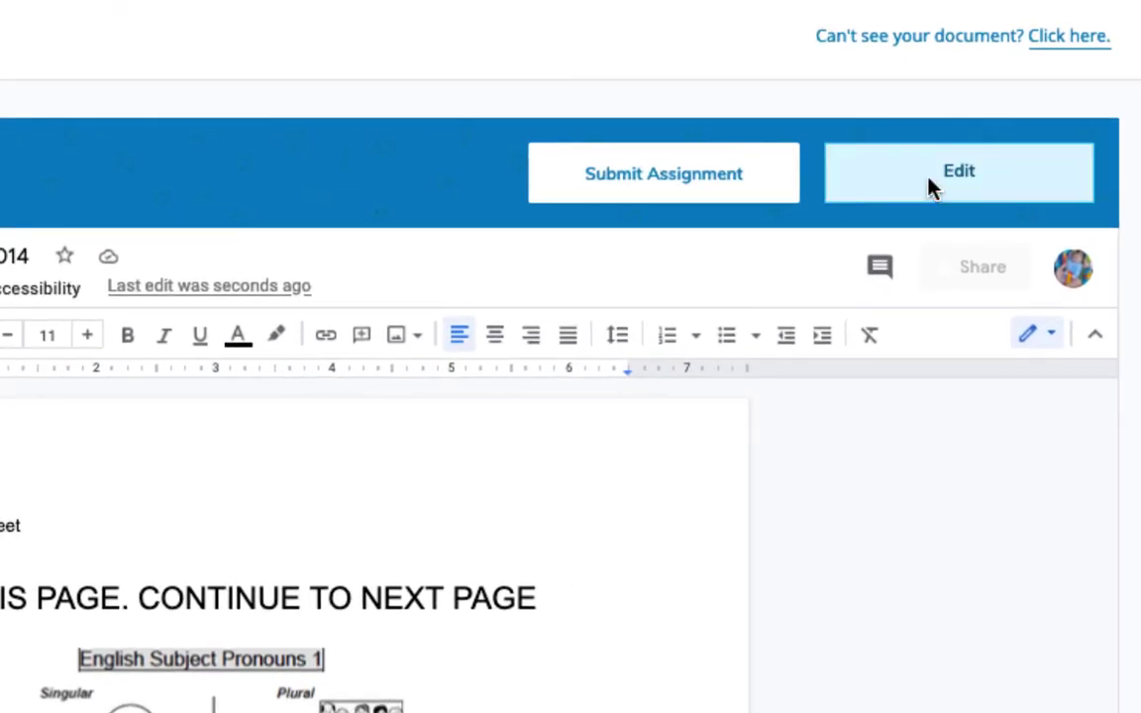
{"action": "left_click", "coordinate": [931, 188]}
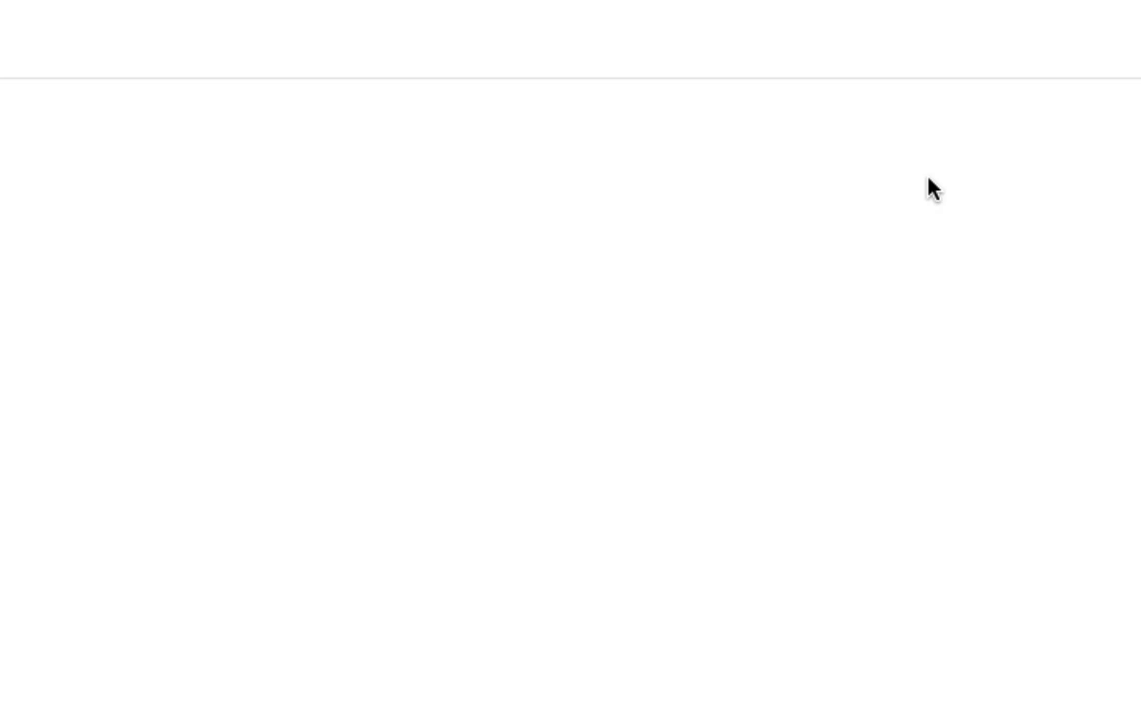